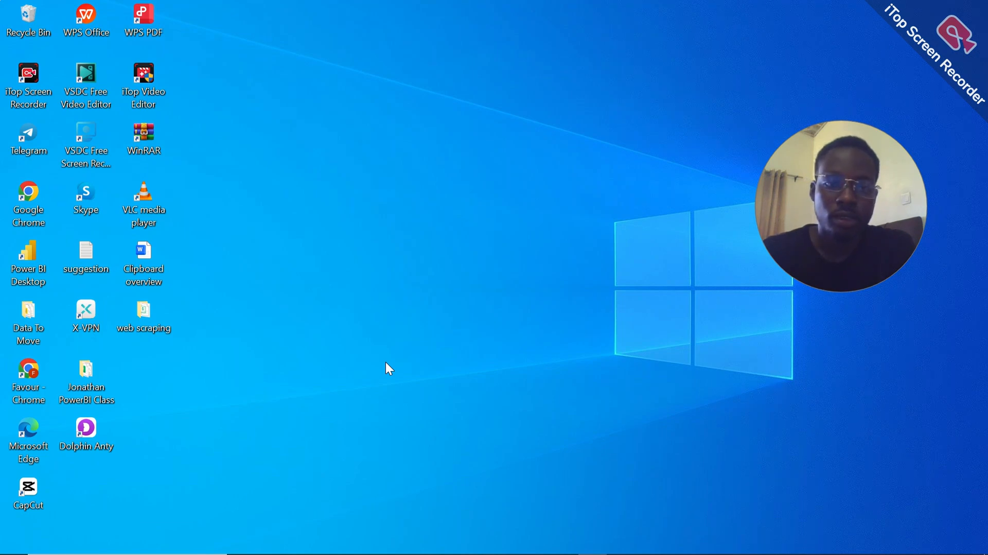
# Open Excel, dismiss the activation wizard and view the product activation status on the Account page
pyautogui.click(113, 544)
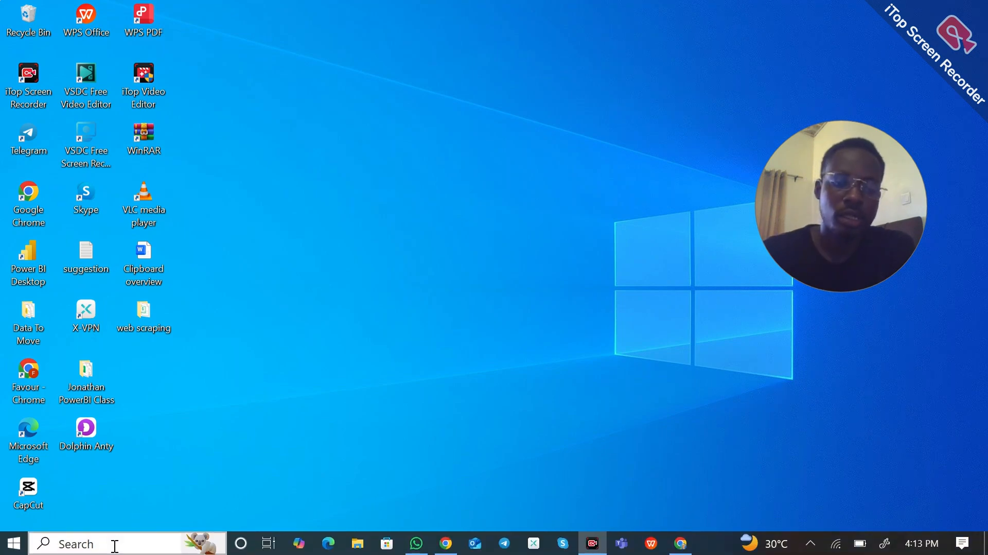
pyautogui.write('excel')
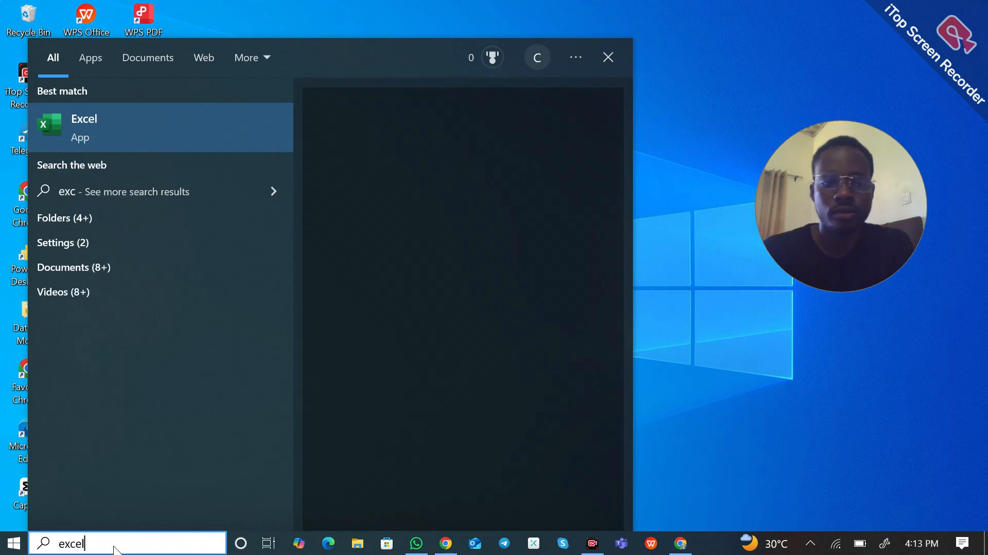
pyautogui.press('Return')
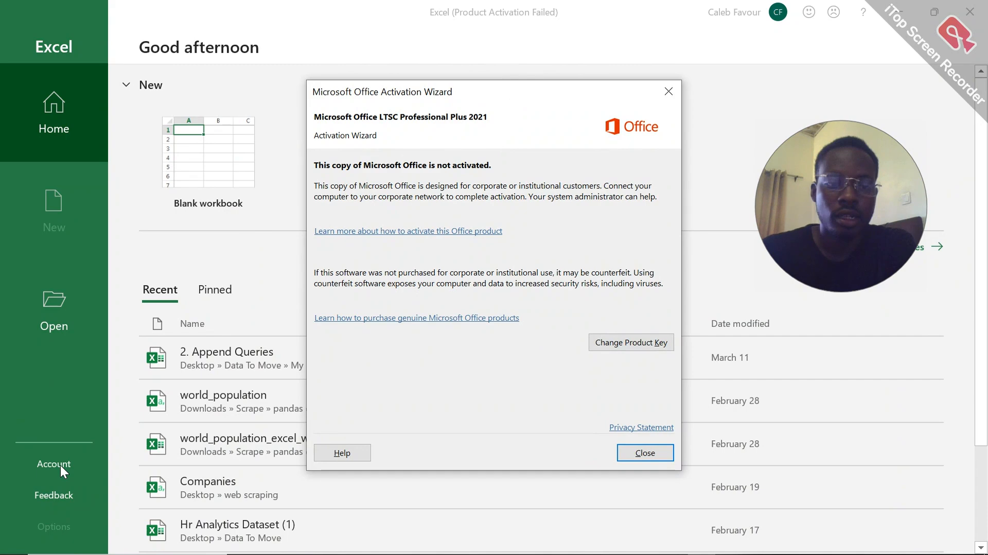
pyautogui.click(642, 452)
pyautogui.click(45, 462)
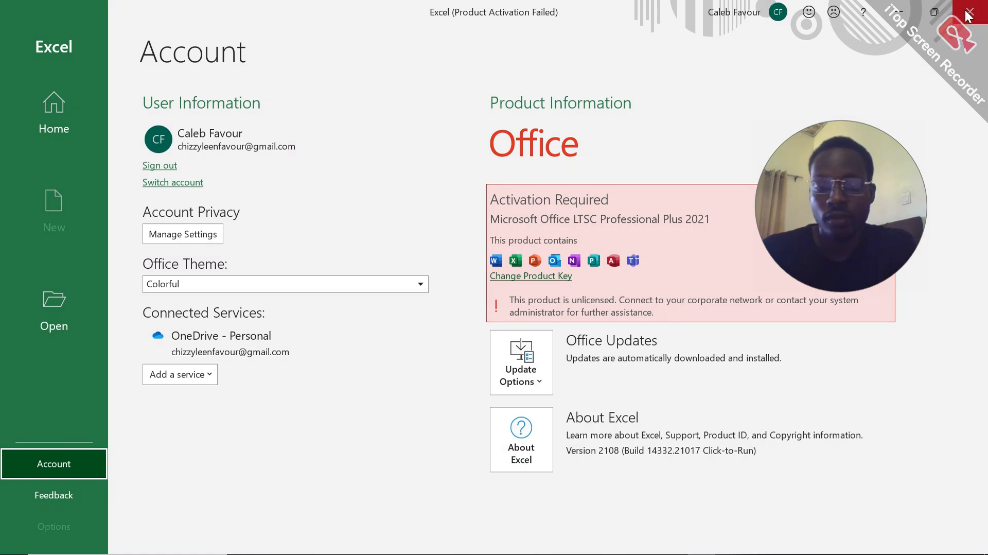
pyautogui.moveTo(525, 549)
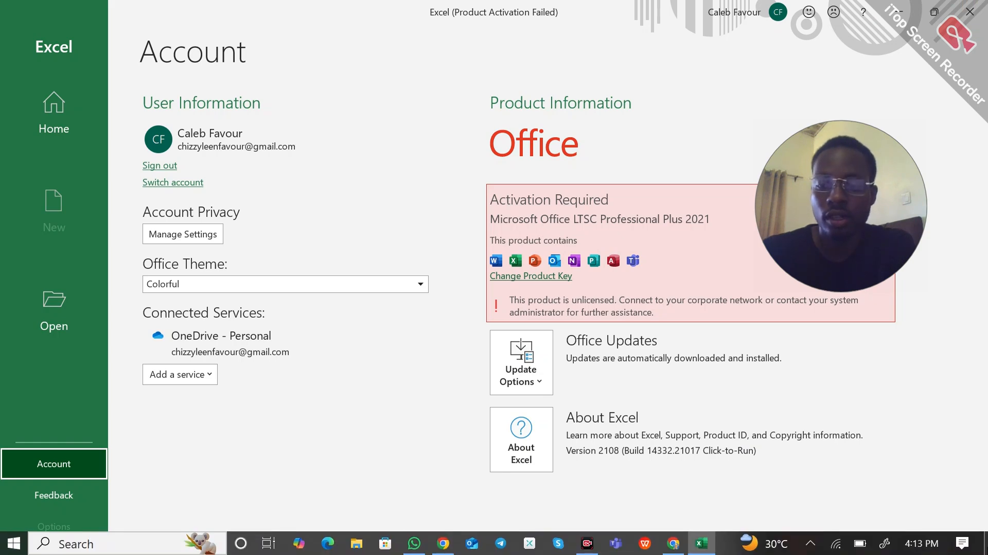
pyautogui.click(986, 550)
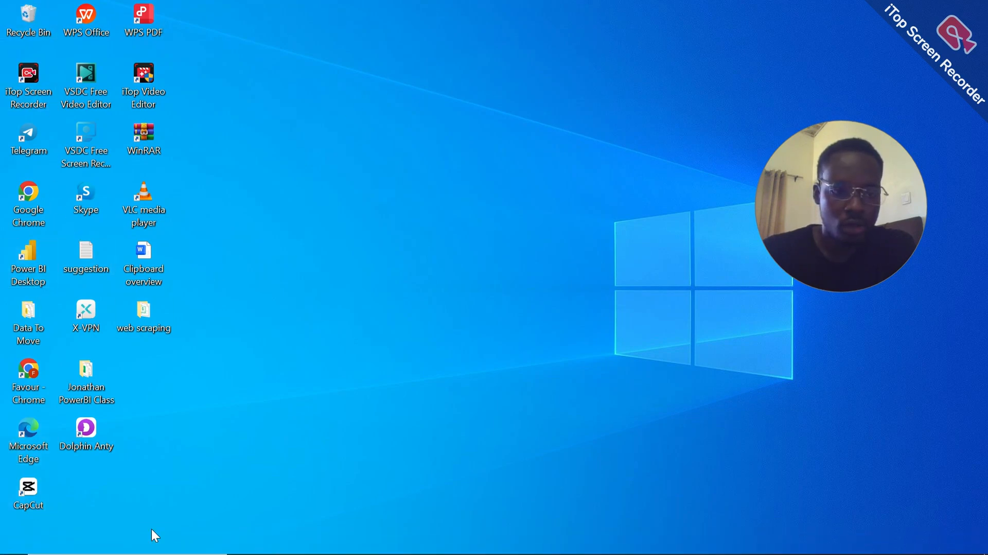
# Open File Explorer and go to Local Disk (C:) under This PC
pyautogui.moveTo(251, 544)
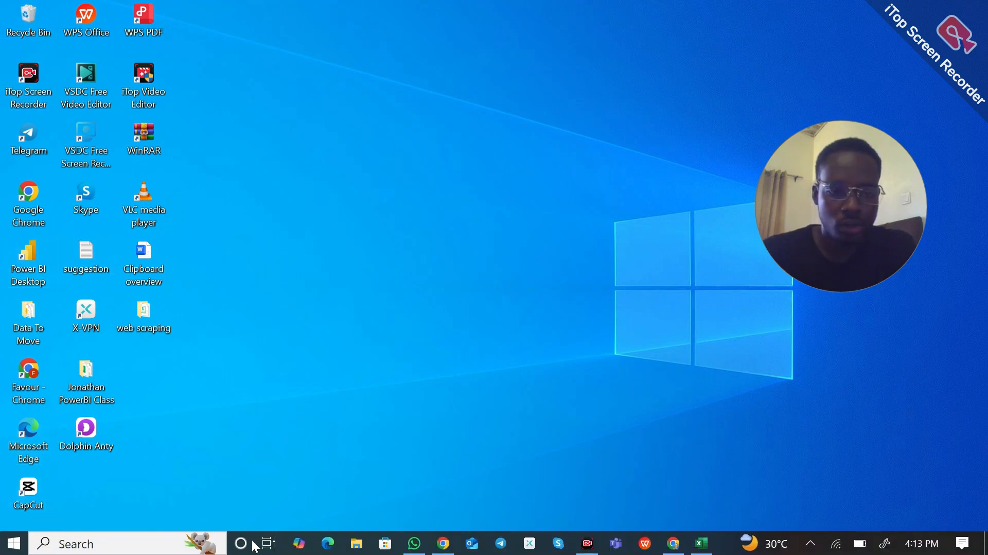
pyautogui.click(357, 545)
pyautogui.click(357, 544)
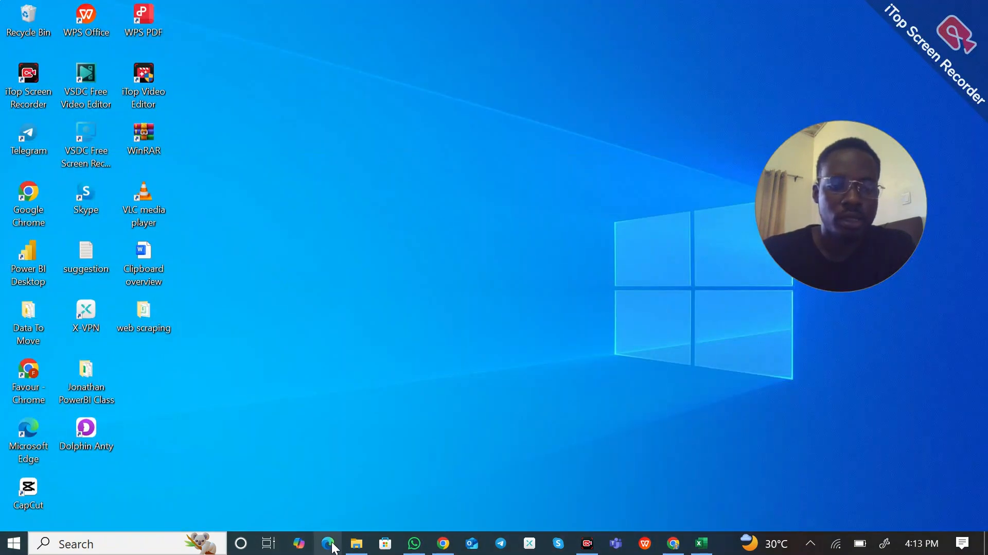
pyautogui.click(357, 546)
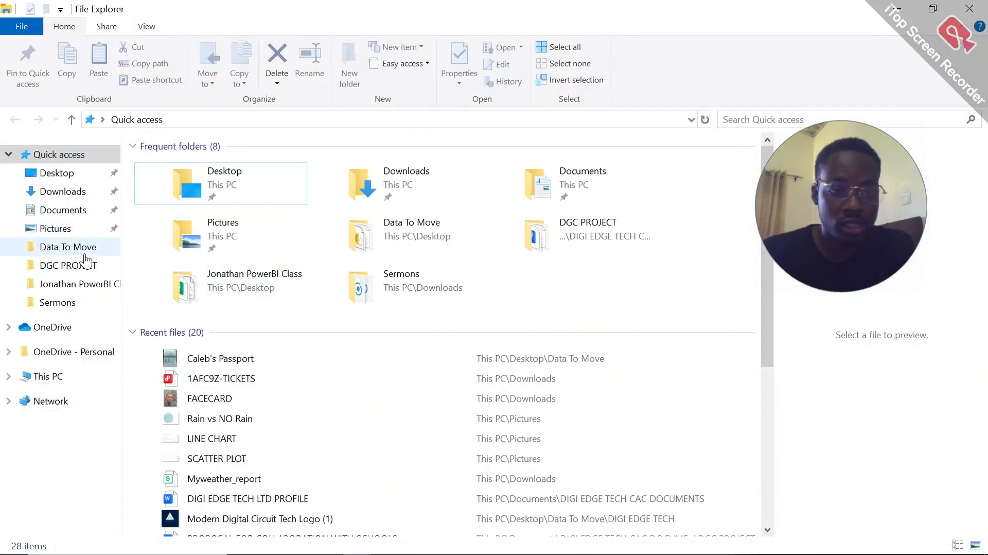
pyautogui.click(84, 248)
pyautogui.click(76, 266)
pyautogui.click(71, 283)
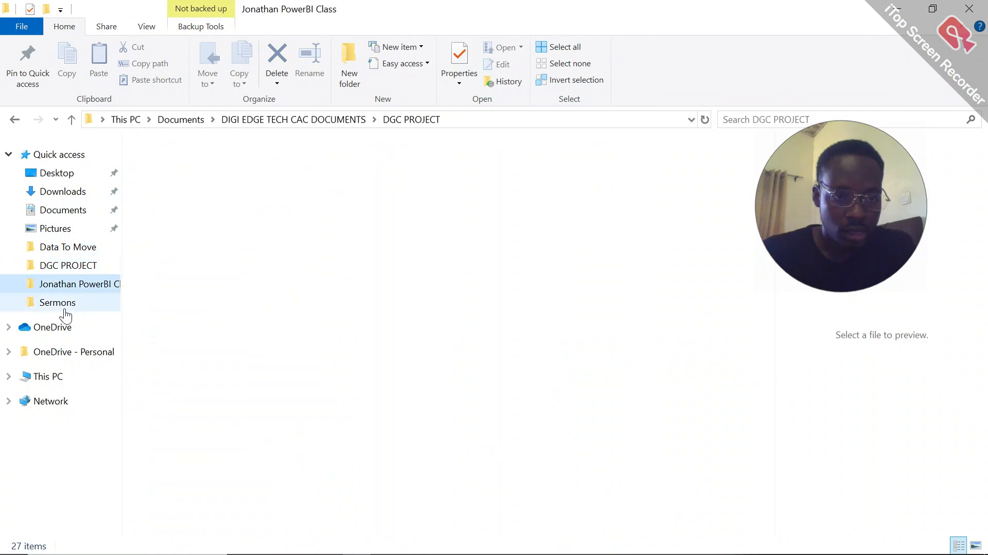
pyautogui.click(51, 378)
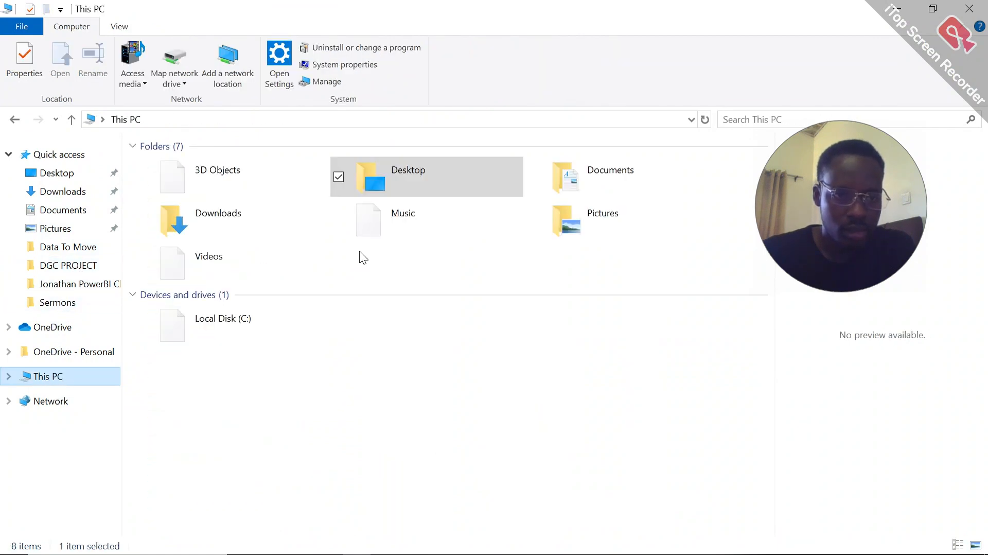
pyautogui.doubleClick(241, 328)
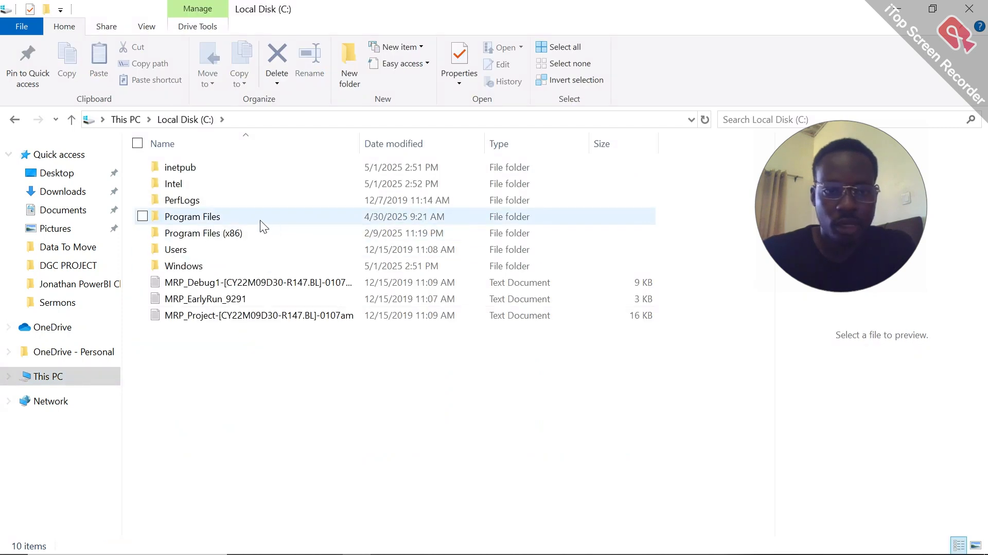
# Create a new folder named "Microsoft Office installation" in Local Disk (C:)
pyautogui.rightClick(261, 380)
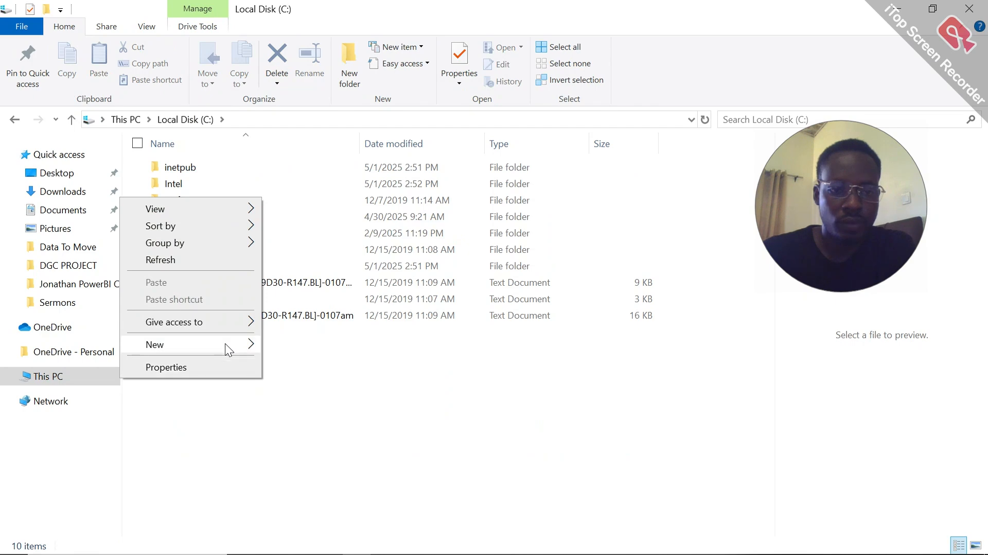
pyautogui.moveTo(224, 343)
pyautogui.click(339, 350)
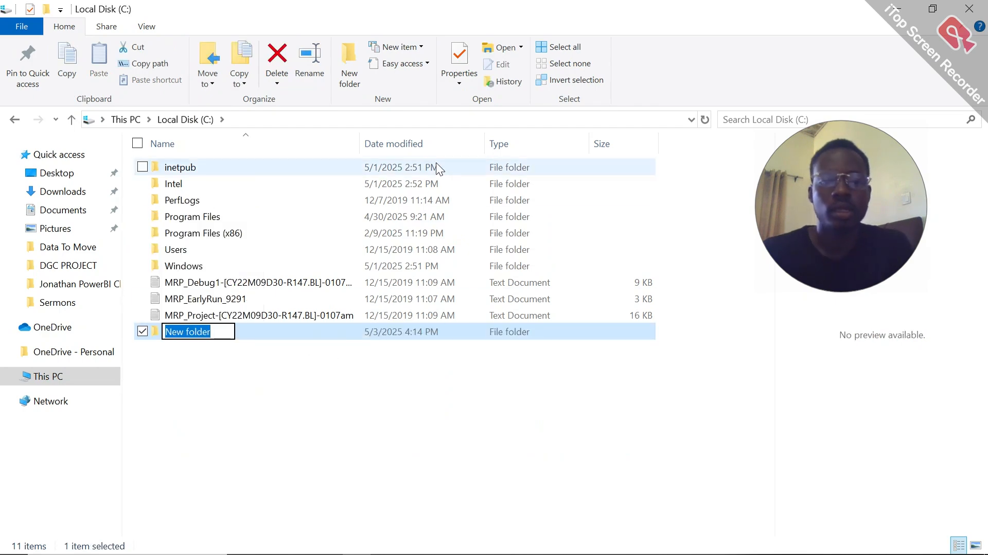
pyautogui.write('Micro')
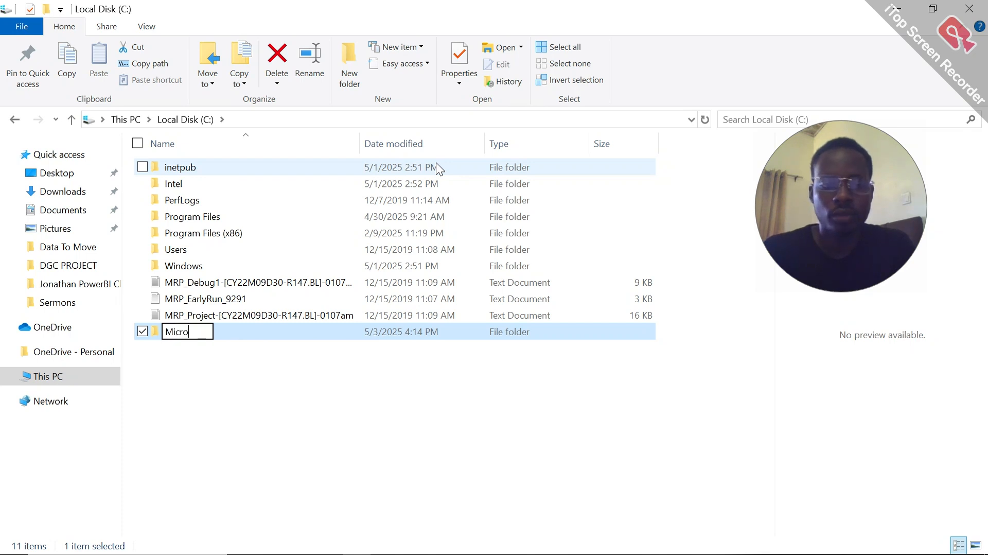
pyautogui.write('soft O')
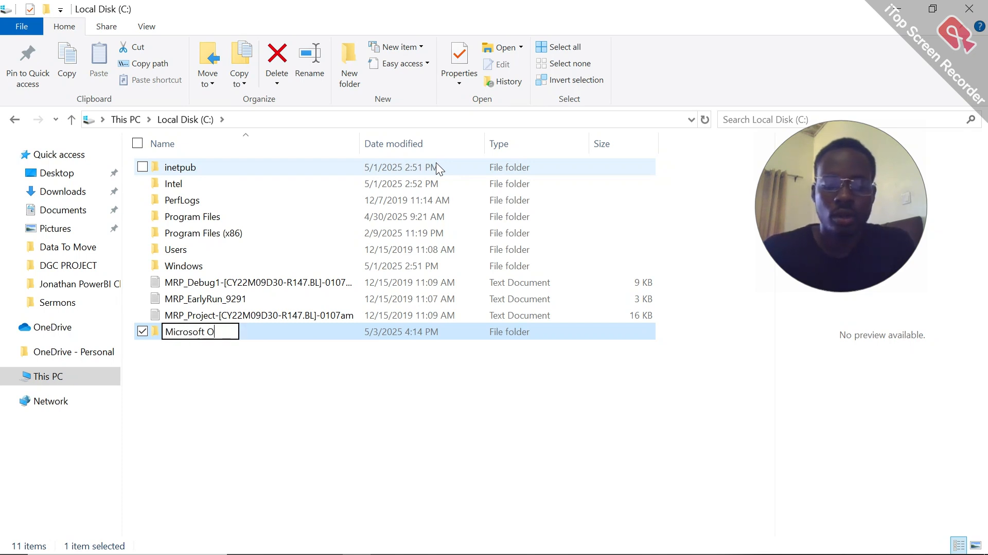
pyautogui.write('ffice ins')
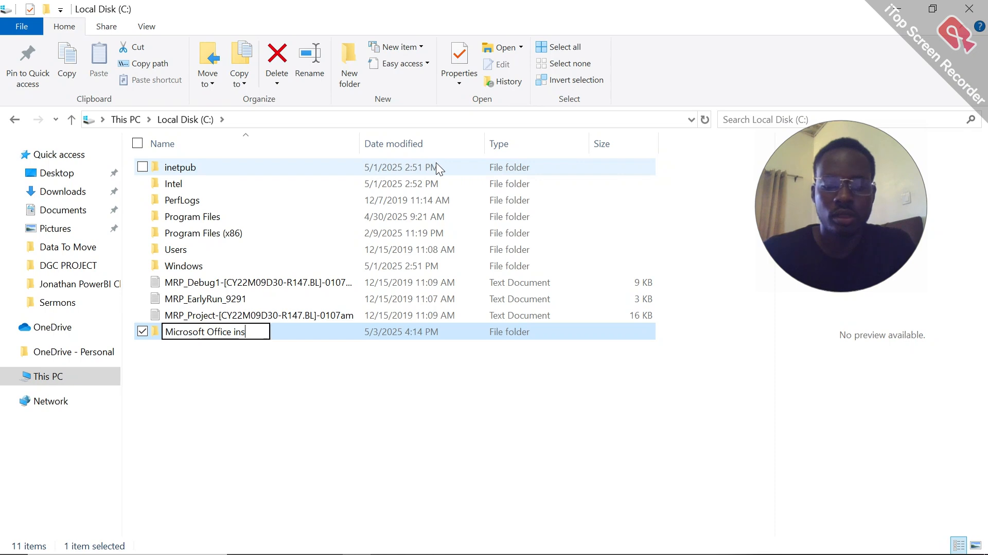
pyautogui.write('tallation')
pyautogui.press('Return')
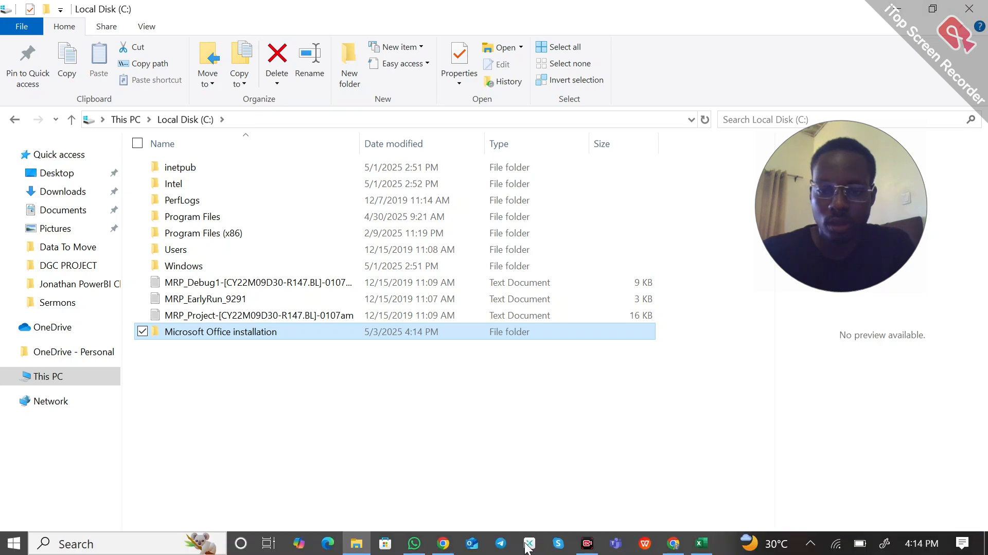
# Switch to Google Chrome and search Google for "office customization tool"
pyautogui.click(675, 545)
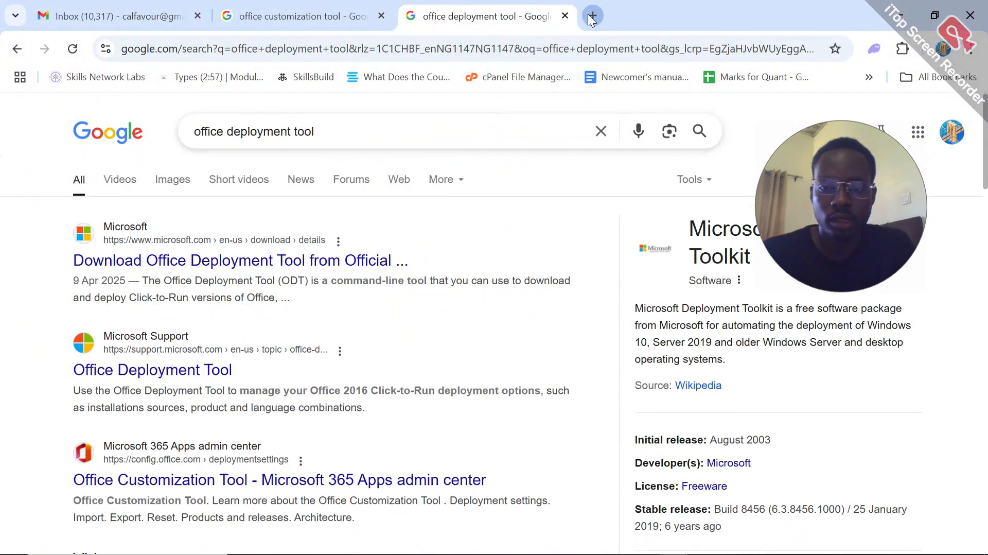
pyautogui.click(589, 12)
pyautogui.click(479, 13)
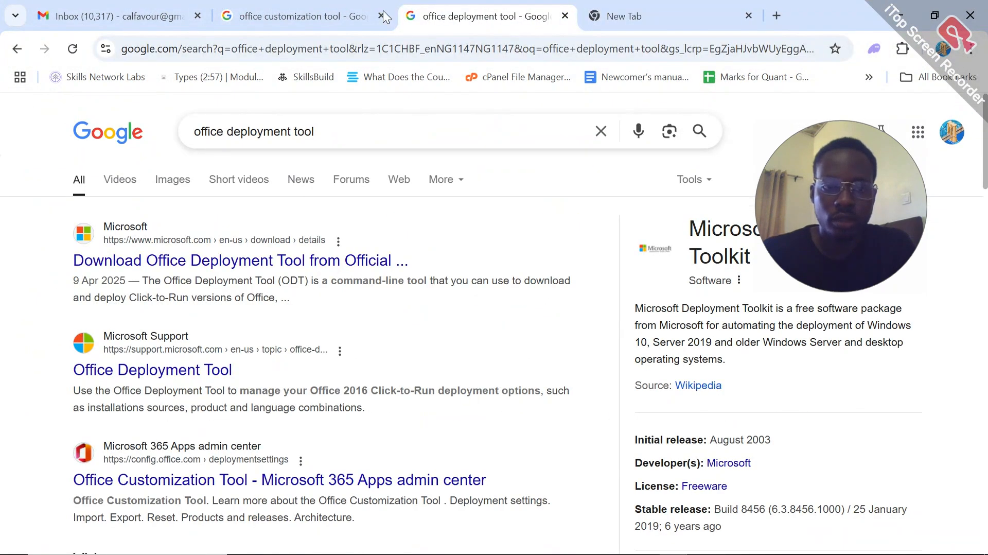
pyautogui.click(302, 10)
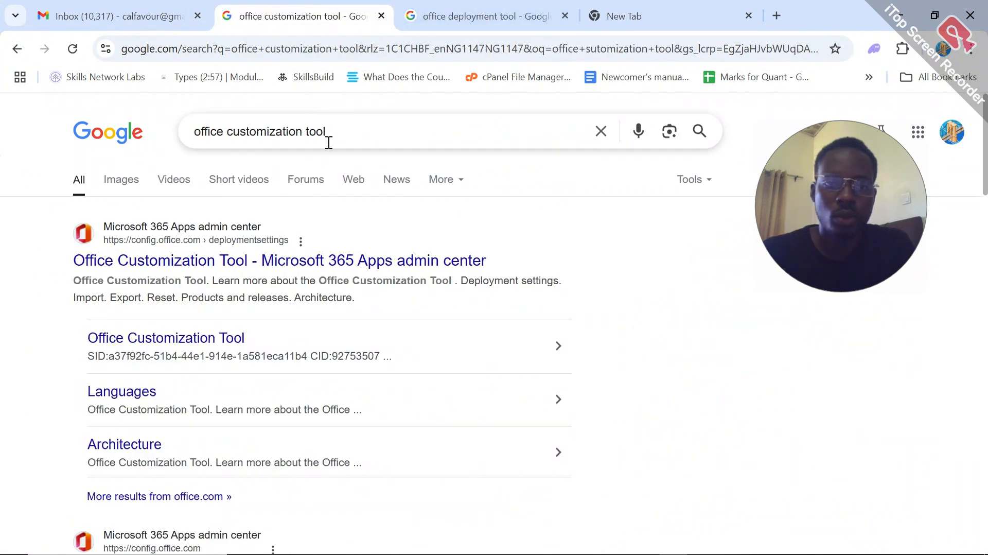
pyautogui.click(220, 140)
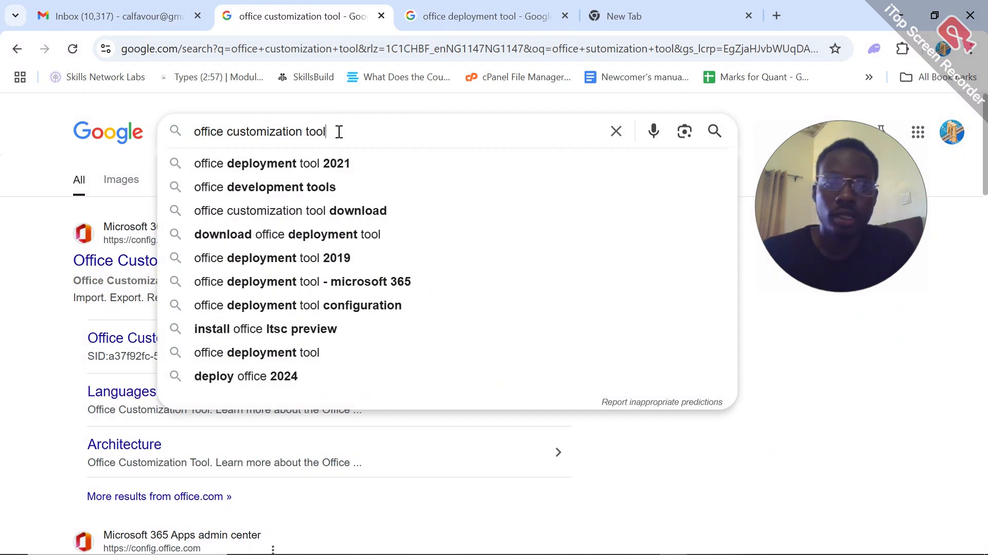
pyautogui.press('Return')
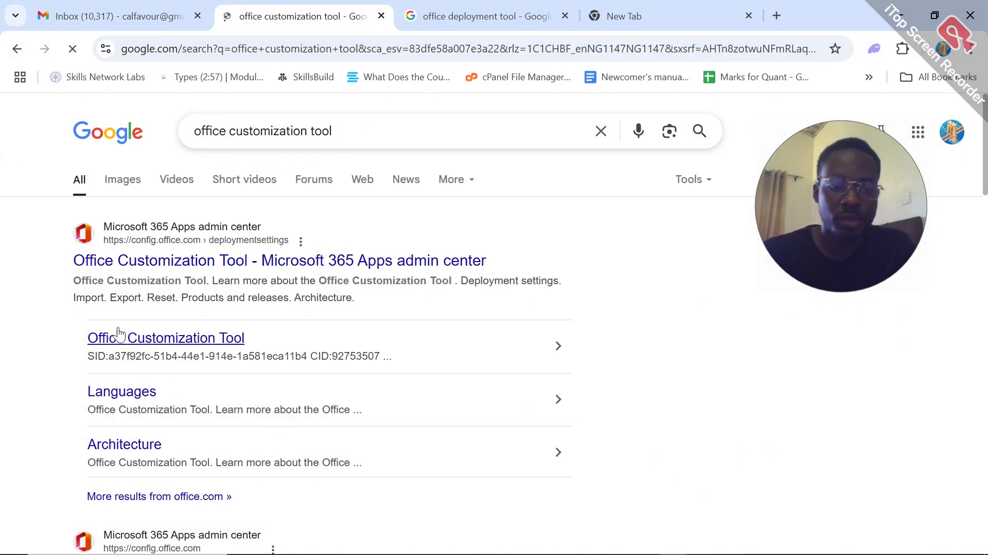
# Open the Office Customization Tool result from the Microsoft 365 Apps admin center
pyautogui.scroll(-3, 293, 236)
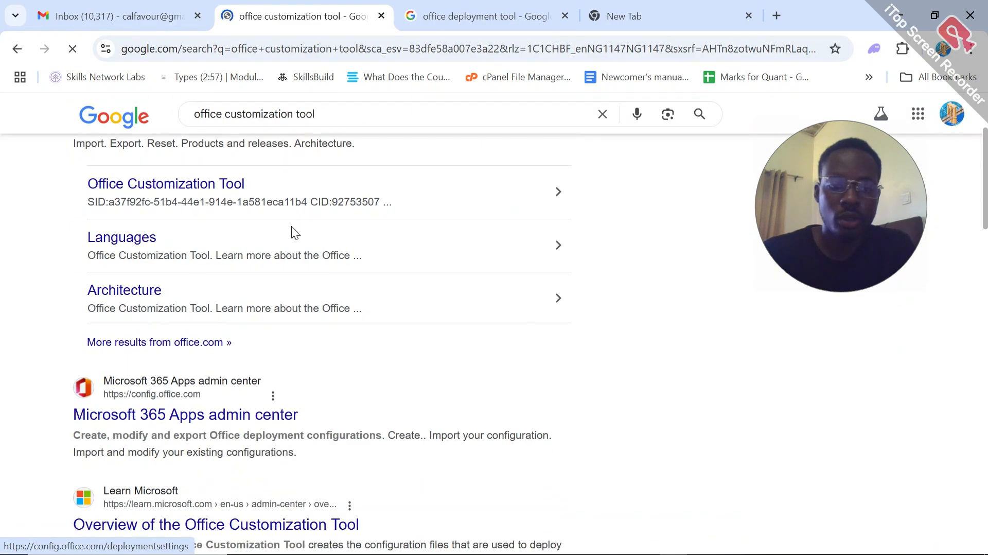
pyautogui.scroll(3, 296, 182)
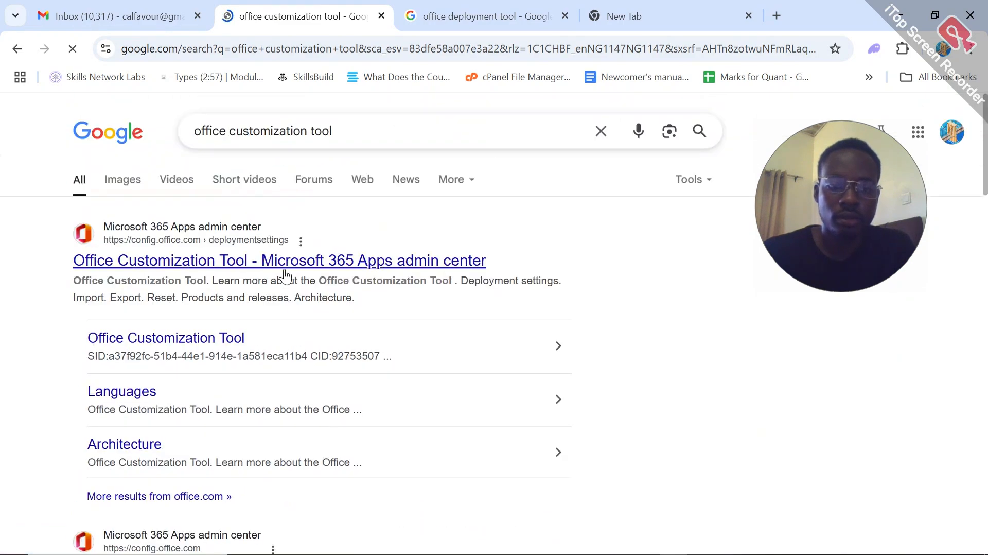
pyautogui.click(217, 267)
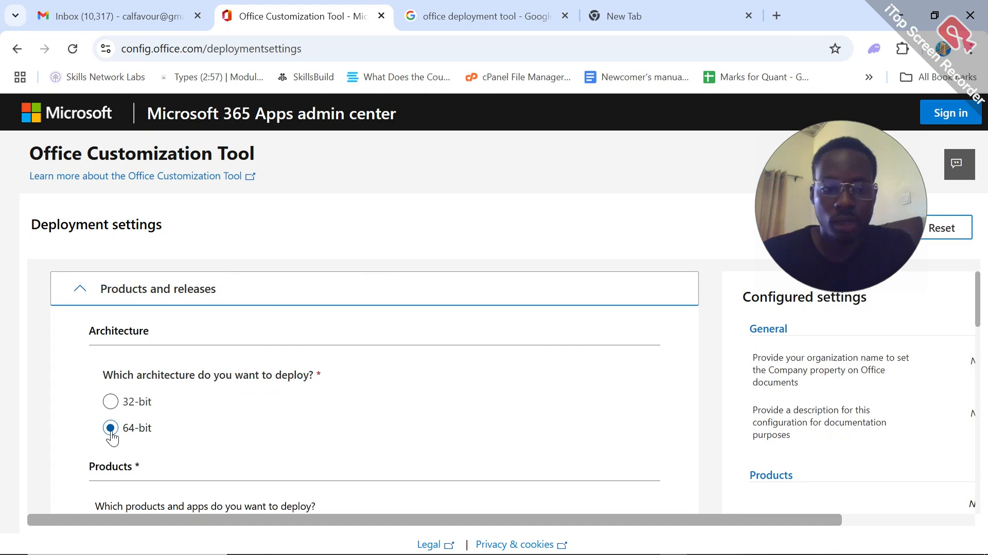
# Choose Office LTSC Professional Plus 2024 - Volume License as the Office Suites product to deploy
pyautogui.scroll(-4, 298, 337)
pyautogui.scroll(4, 225, 341)
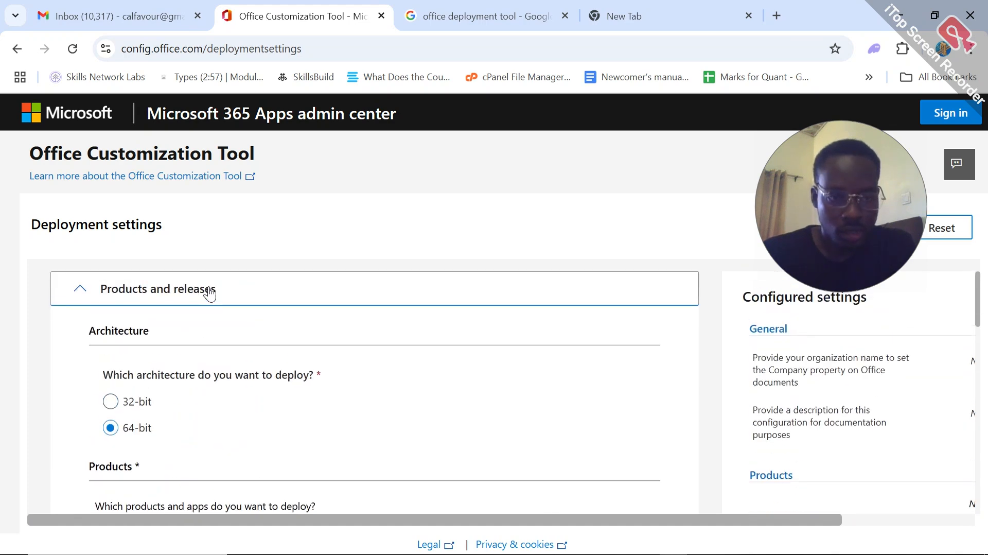
pyautogui.scroll(-3, 353, 302)
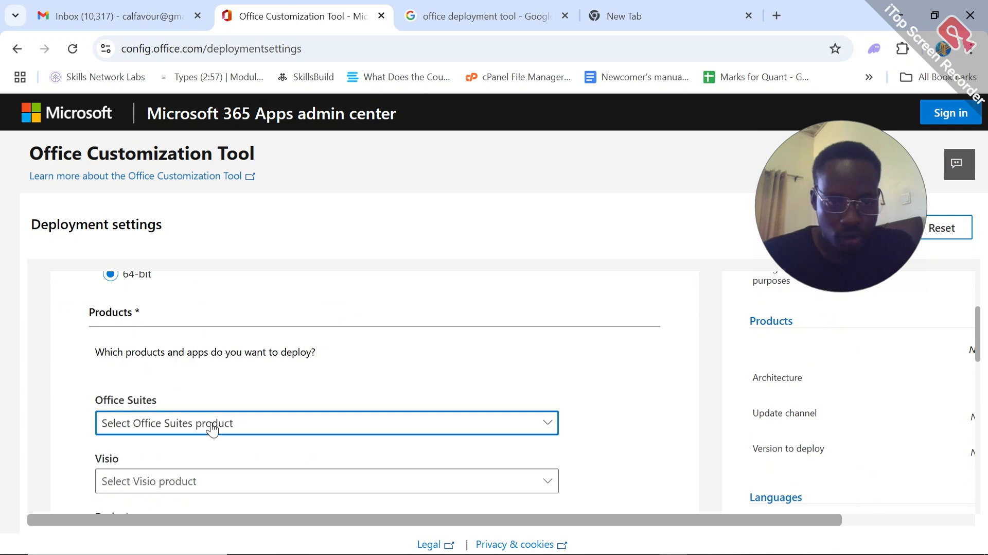
pyautogui.click(212, 427)
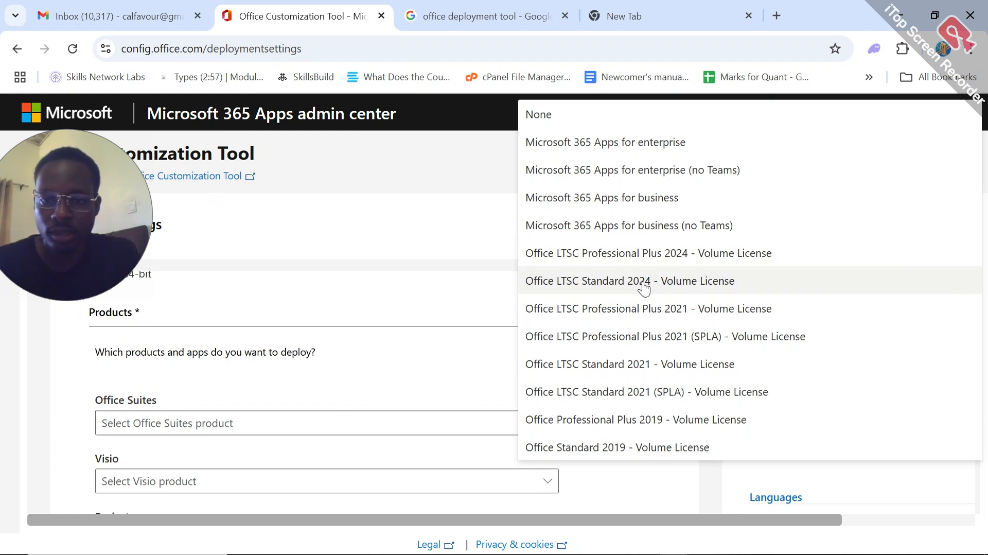
pyautogui.click(658, 255)
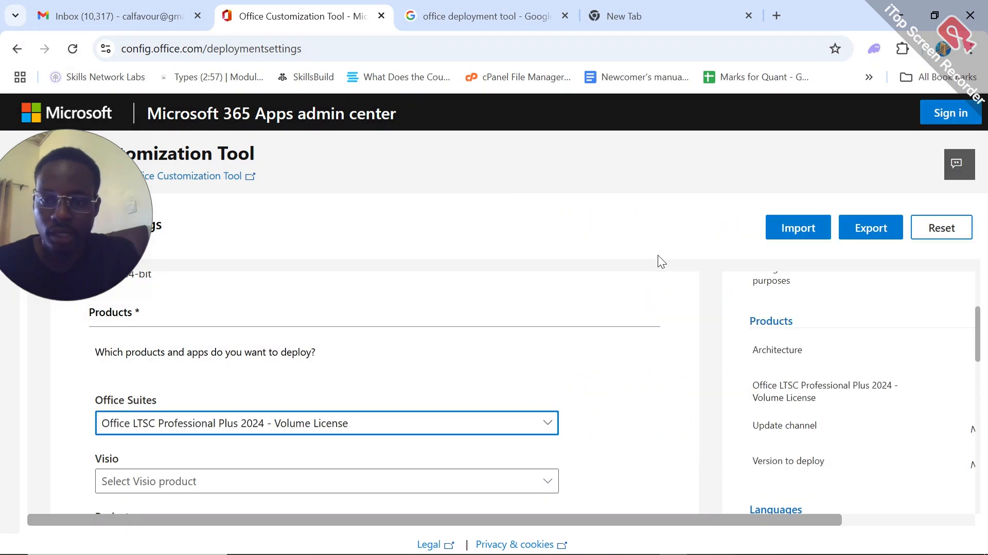
# Look over the Visio, Project, Additional products and update channel settings below the Office suite
pyautogui.scroll(-4, 538, 438)
pyautogui.scroll(1, 527, 441)
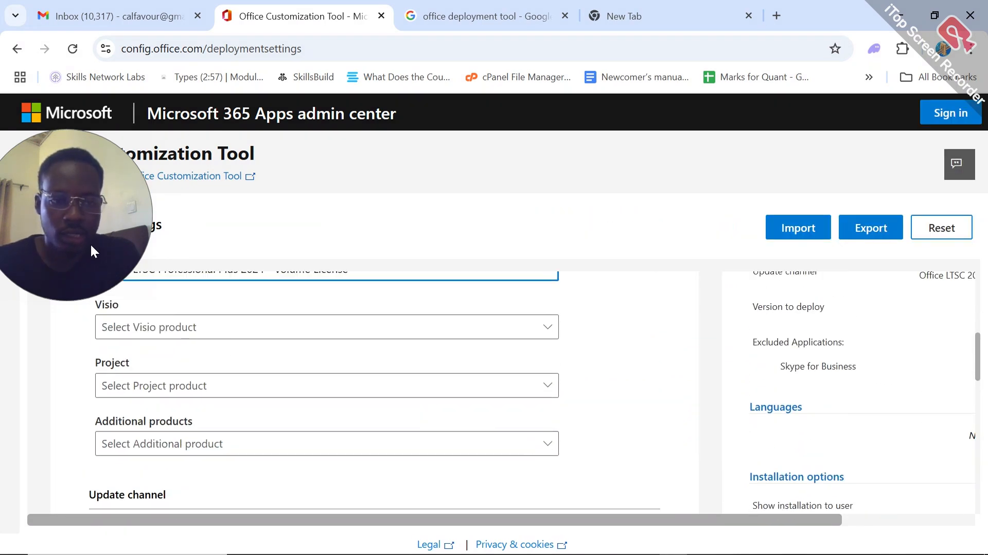
pyautogui.moveTo(93, 251); pyautogui.dragTo(967, 493)
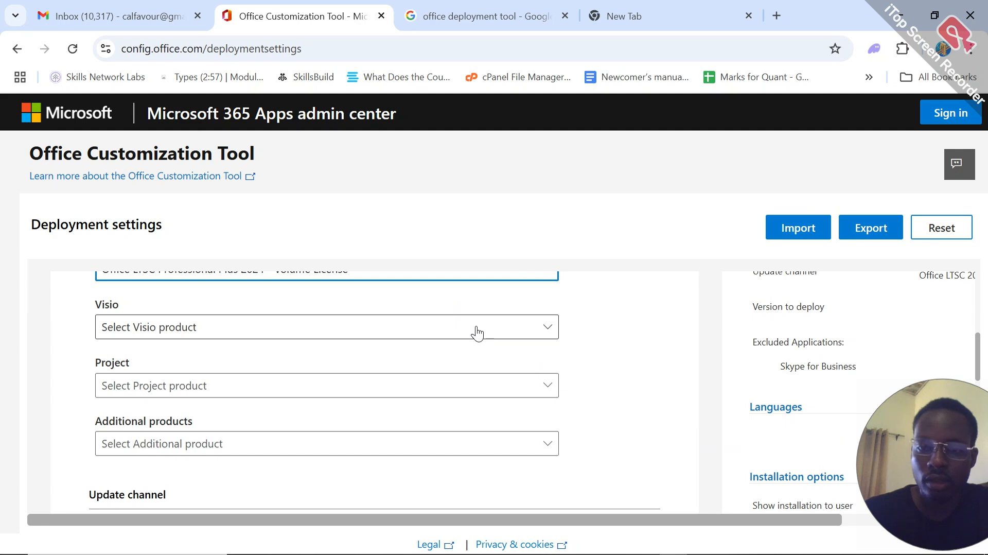
pyautogui.scroll(-1, 373, 331)
pyautogui.scroll(2, 353, 320)
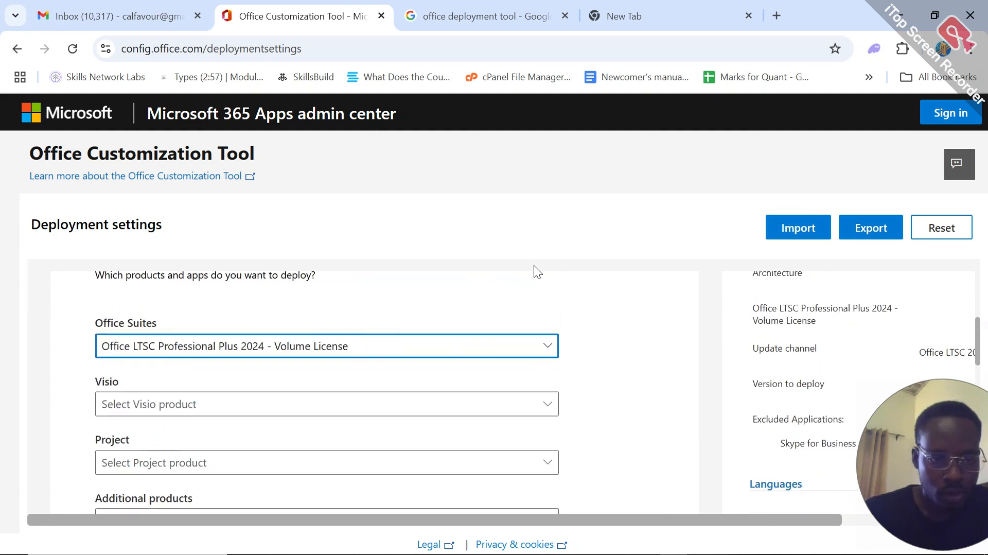
pyautogui.scroll(-3, 308, 394)
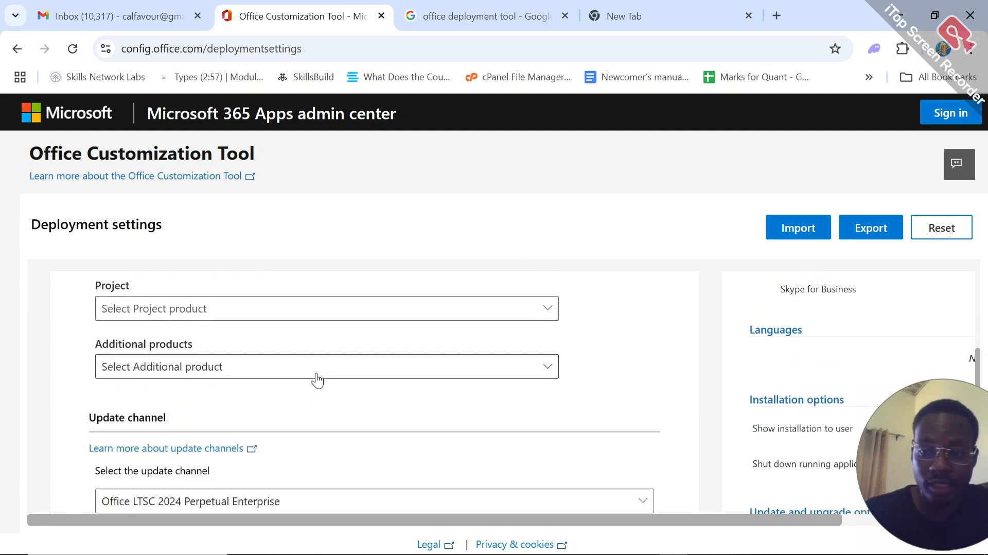
pyautogui.scroll(2, 255, 321)
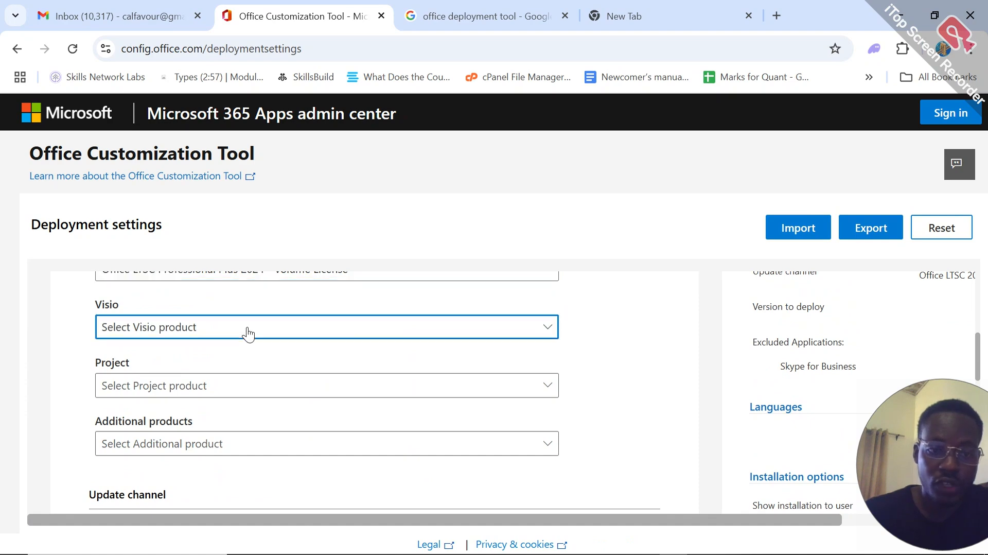
# Review the Visio and Project product choices, the update channel and version, and the app toggles, leaving Skype for Business off
pyautogui.click(247, 328)
pyautogui.click(245, 334)
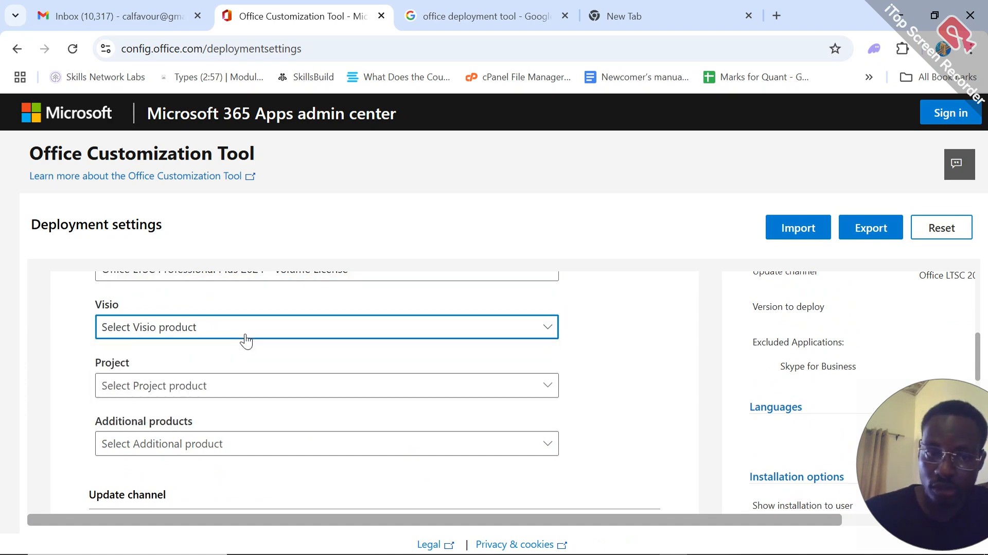
pyautogui.click(146, 388)
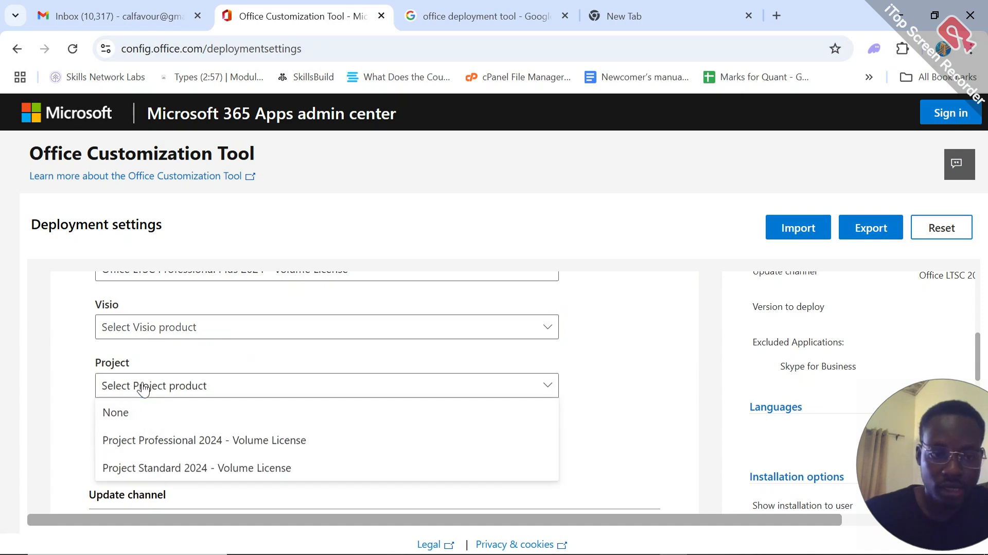
pyautogui.click(139, 388)
pyautogui.scroll(-2, 64, 356)
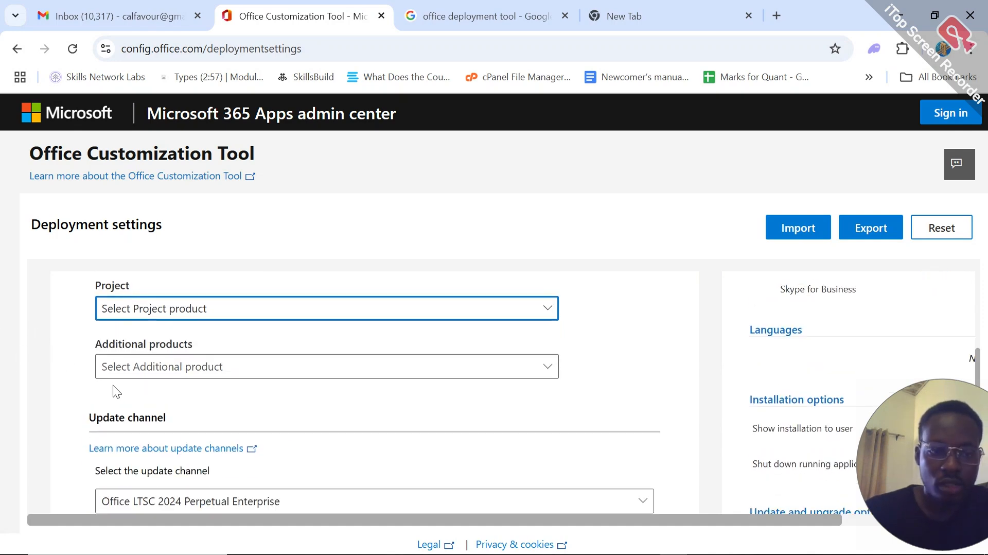
pyautogui.scroll(-3, 113, 387)
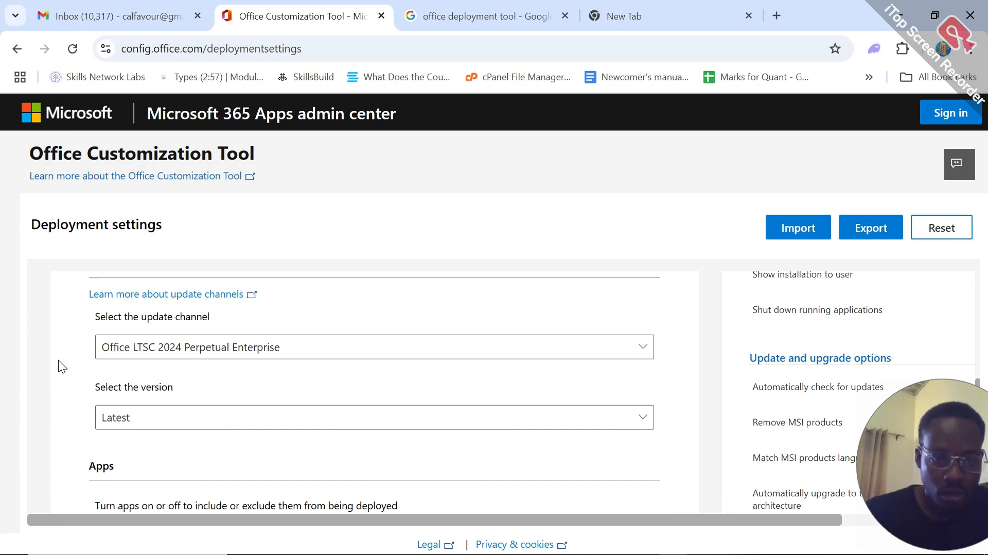
pyautogui.scroll(-2, 58, 360)
pyautogui.scroll(-3, 89, 375)
pyautogui.scroll(3, 93, 374)
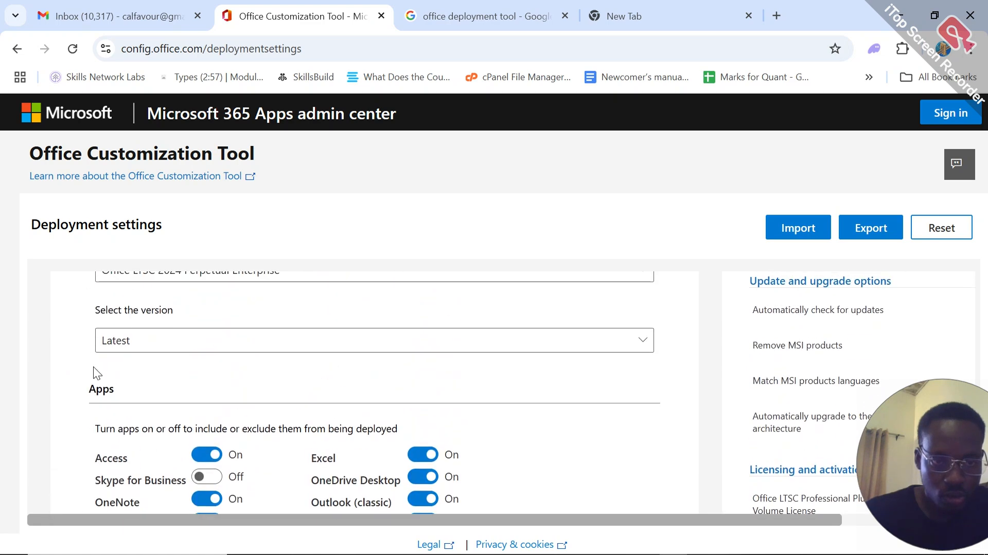
pyautogui.scroll(-3, 109, 396)
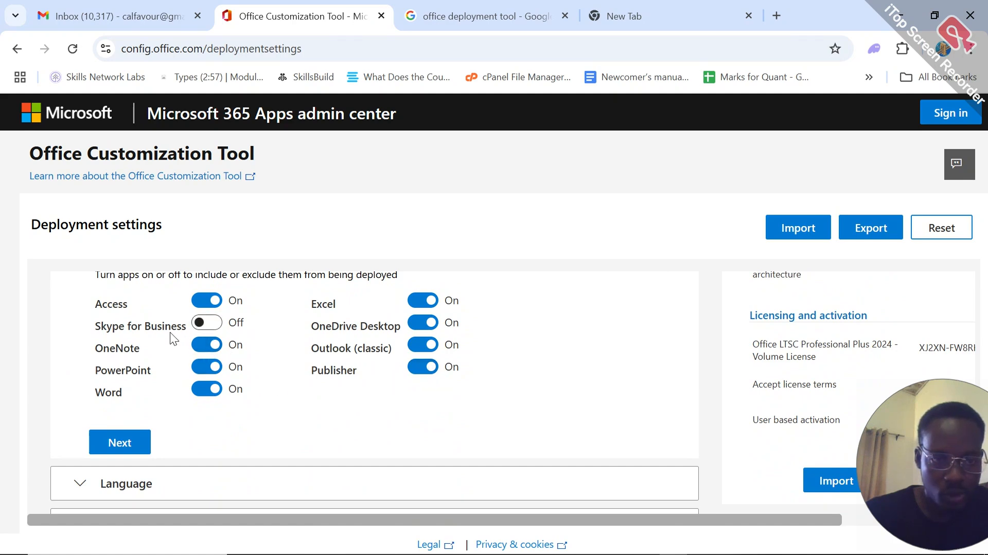
pyautogui.click(210, 327)
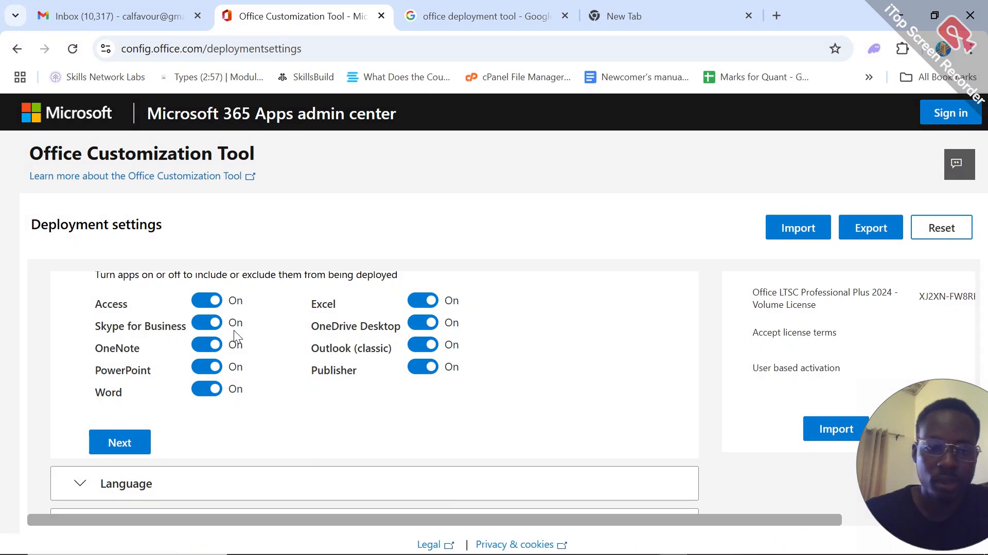
pyautogui.click(218, 323)
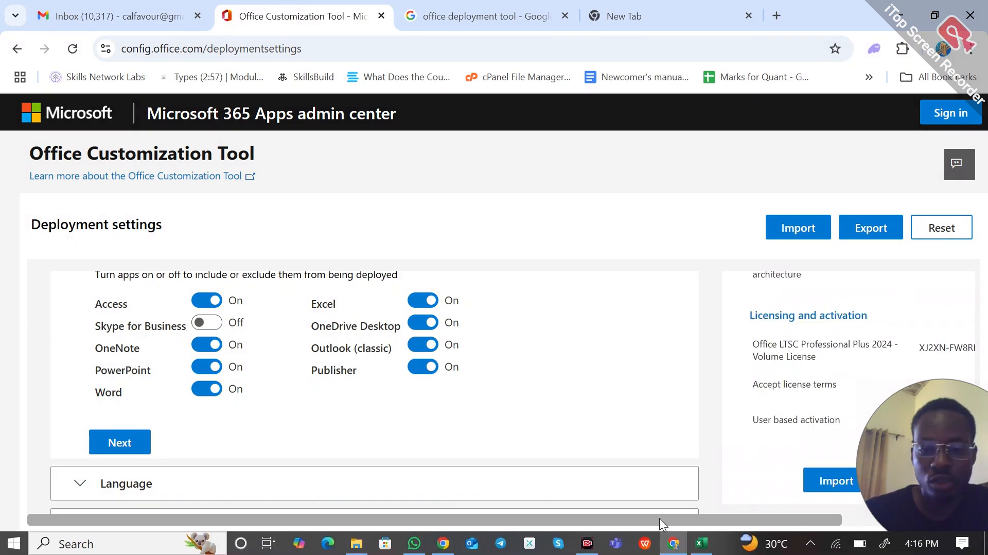
# Open the Language settings and set the primary language to Match Operating System
pyautogui.scroll(-2, 153, 365)
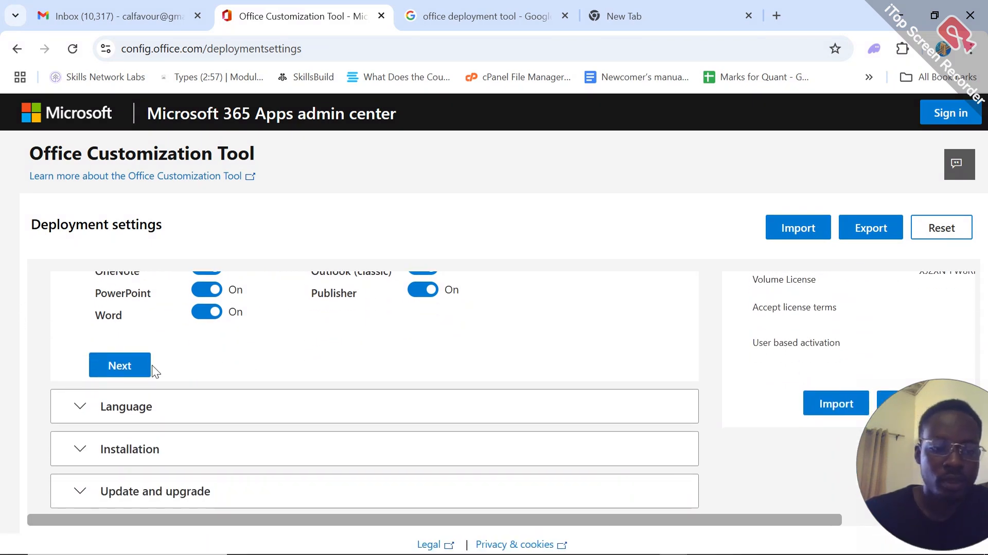
pyautogui.scroll(-2, 127, 381)
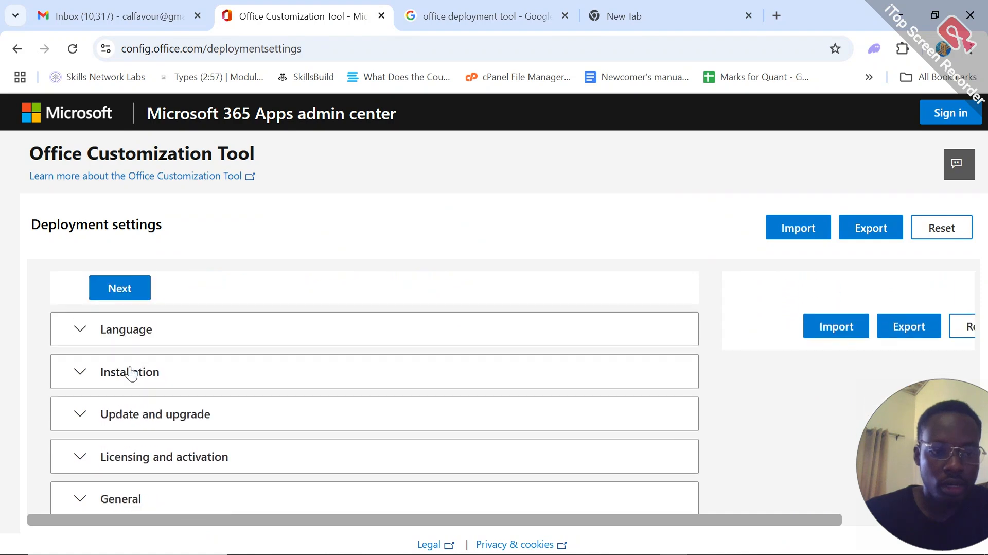
pyautogui.click(126, 337)
pyautogui.scroll(-4, 195, 366)
pyautogui.scroll(2, 262, 368)
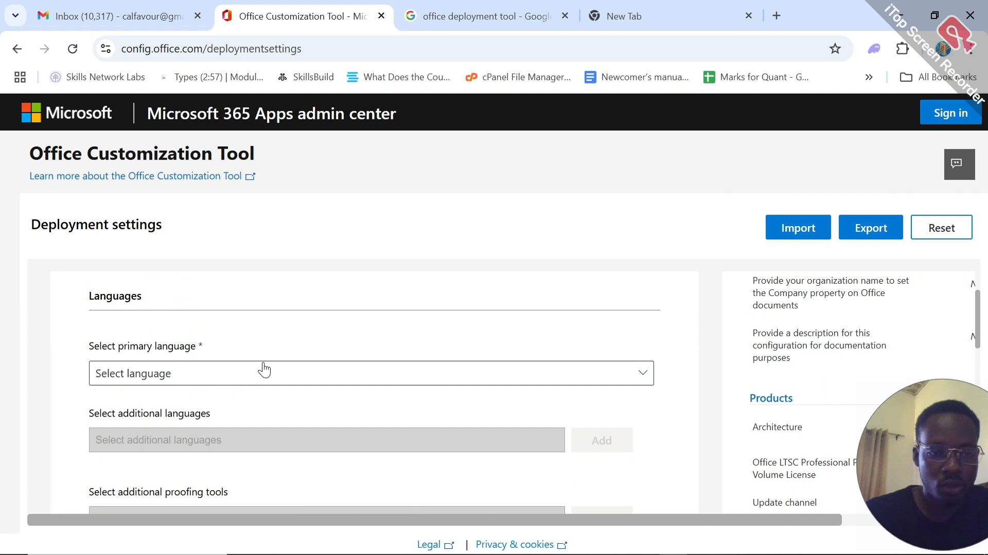
pyautogui.click(258, 376)
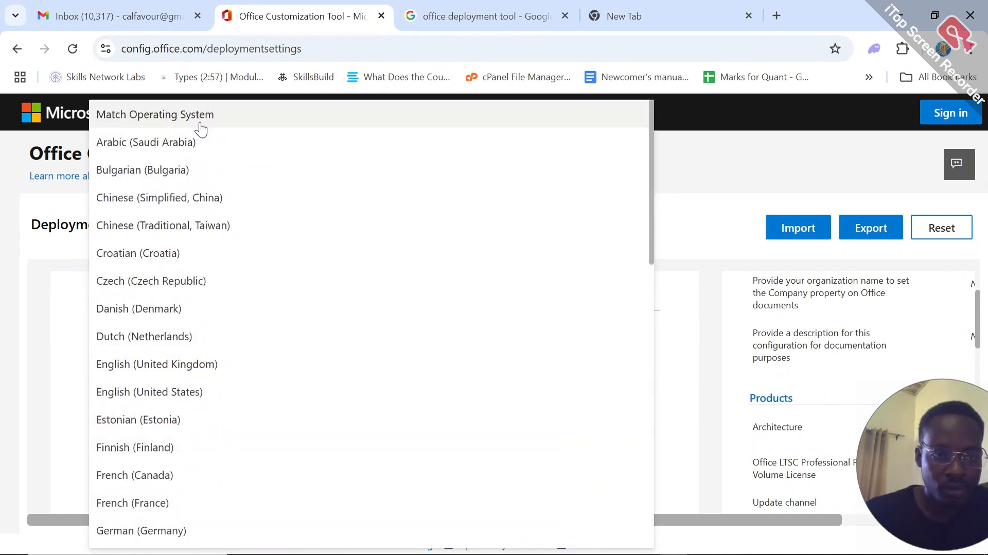
pyautogui.click(201, 116)
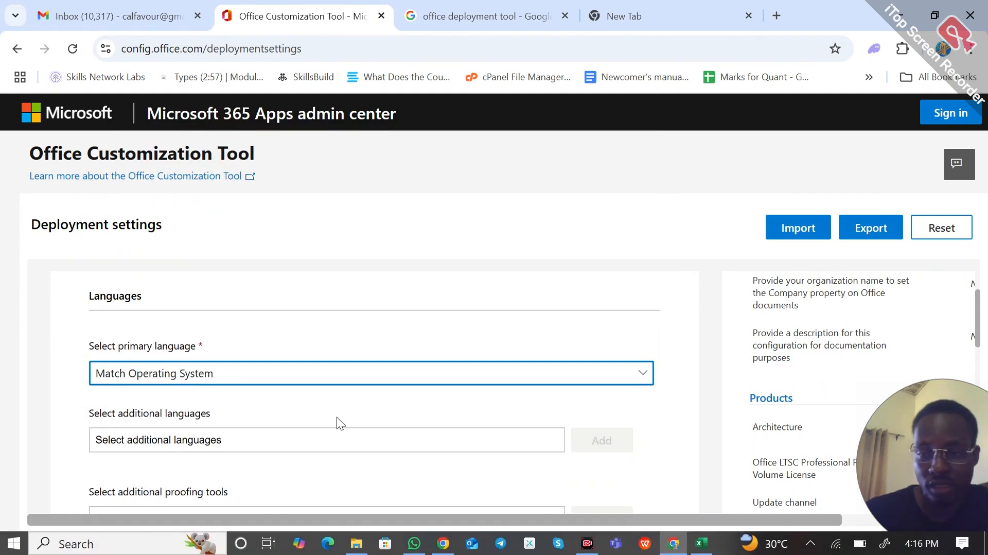
# Open the Installation settings and review the deployment source, Show installation to user and Shut down running applications options
pyautogui.scroll(-2, 301, 381)
pyautogui.scroll(-3, 235, 407)
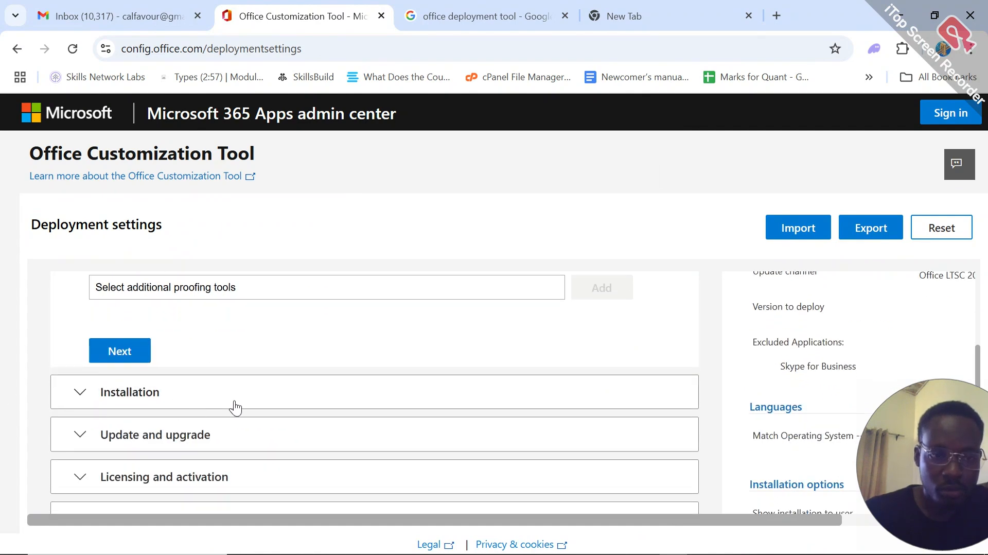
pyautogui.scroll(3, 5, 410)
pyautogui.scroll(-4, 83, 430)
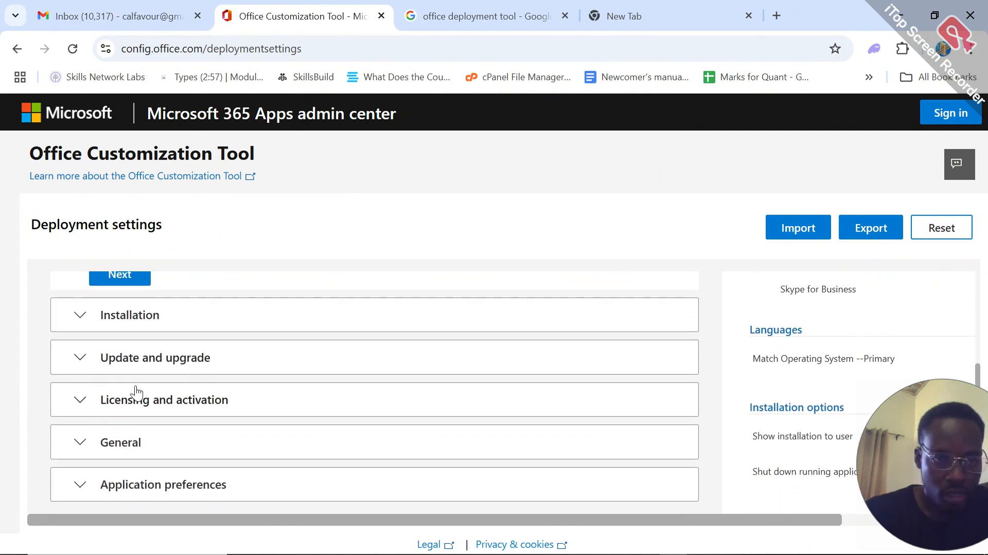
pyautogui.click(178, 320)
pyautogui.scroll(-6, 172, 387)
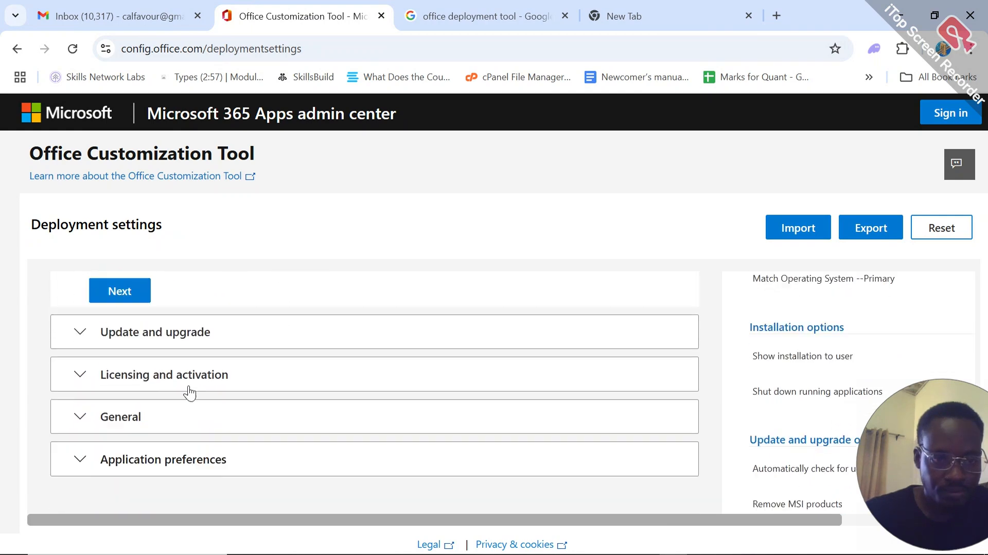
pyautogui.scroll(6, 273, 378)
pyautogui.scroll(-3, 278, 386)
pyautogui.scroll(3, 282, 397)
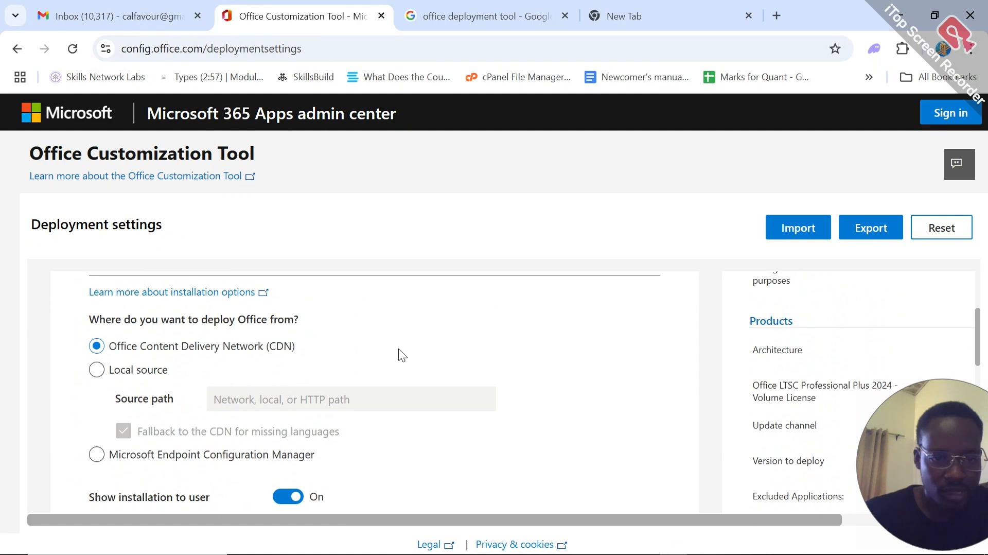
pyautogui.scroll(-3, 347, 337)
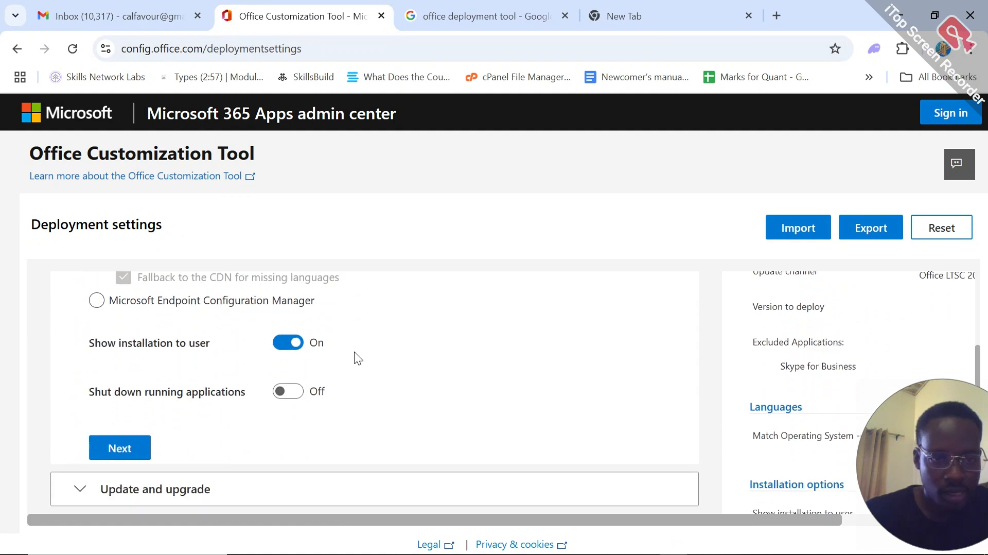
pyautogui.scroll(-6, 368, 394)
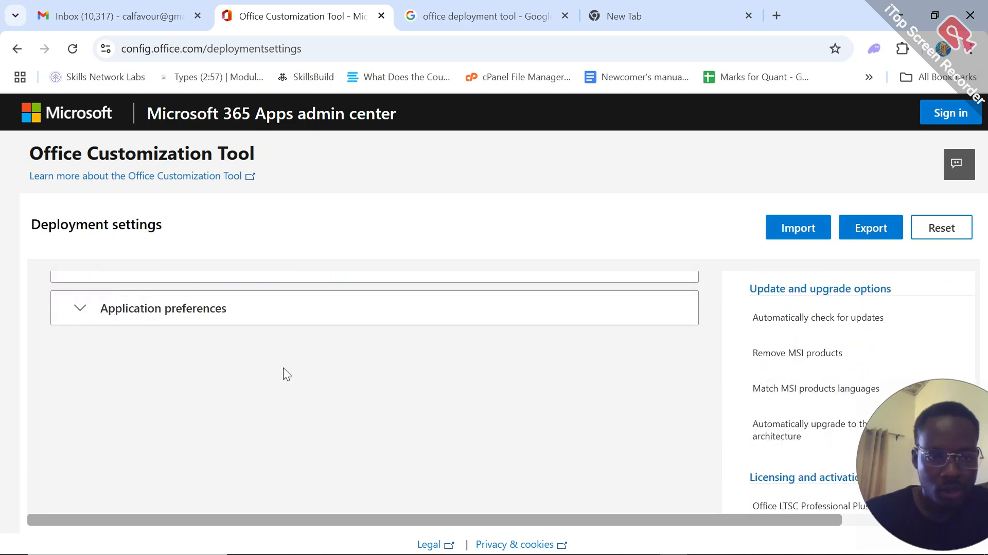
# Open the General section and the Application preferences, and look over their settings
pyautogui.scroll(3, 280, 370)
pyautogui.click(201, 424)
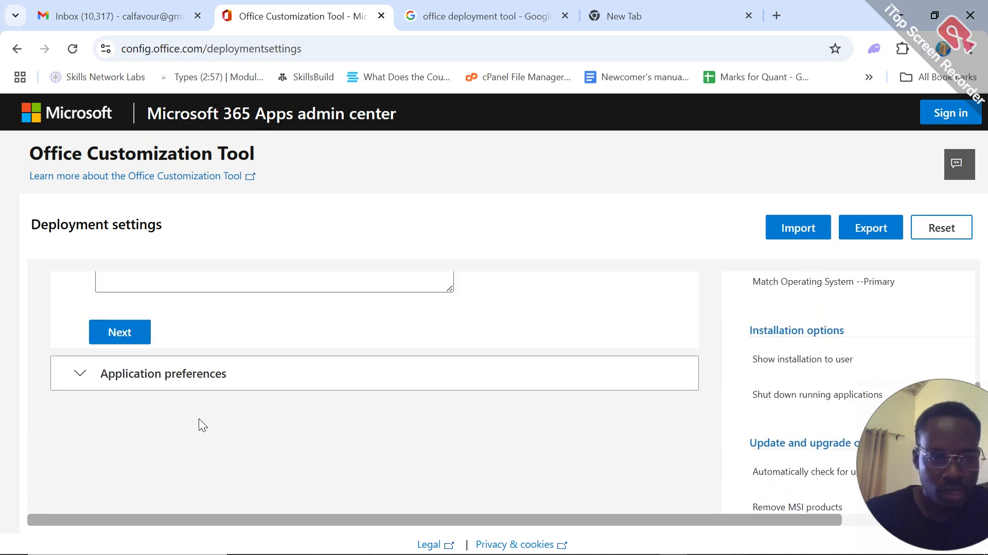
pyautogui.scroll(7, 245, 384)
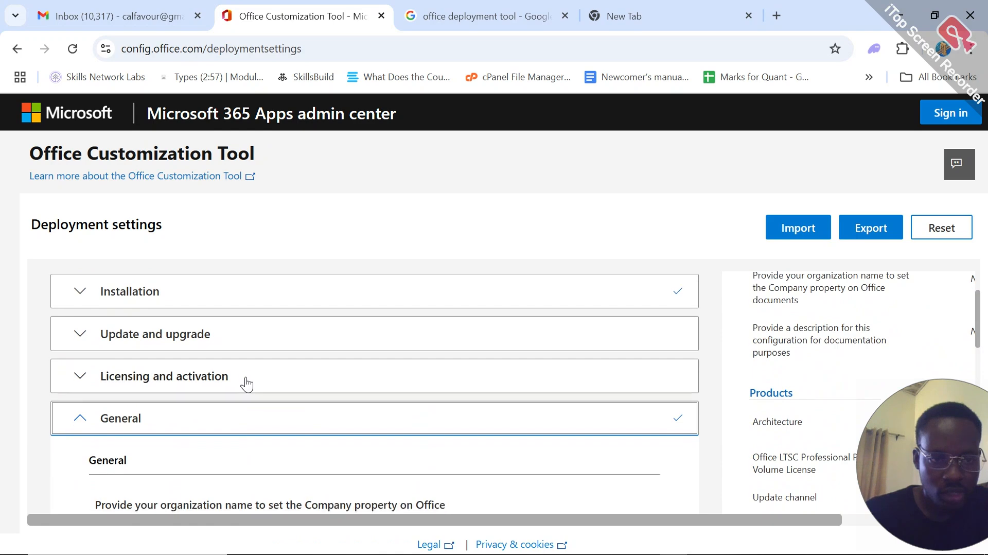
pyautogui.scroll(-6, 245, 380)
pyautogui.scroll(-5, 246, 381)
pyautogui.scroll(4, 177, 380)
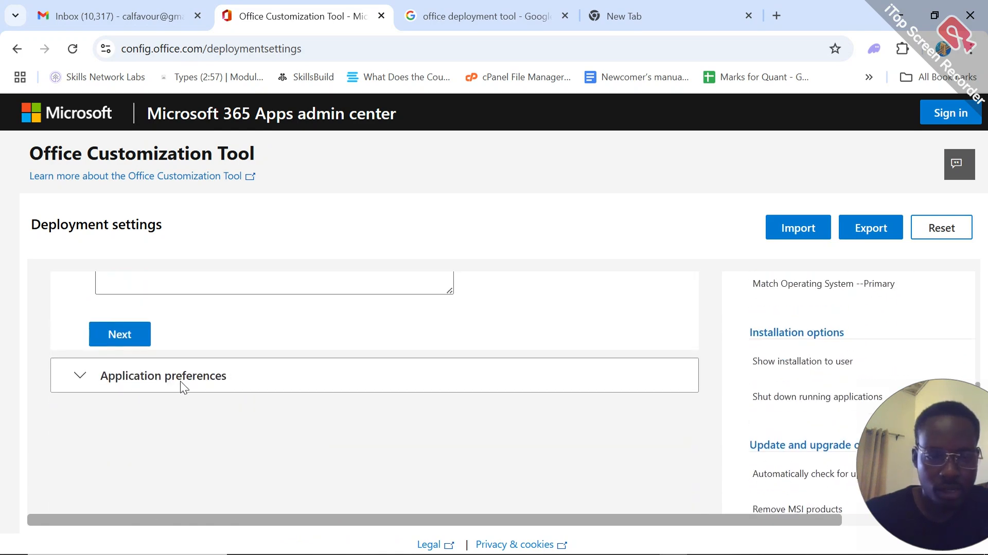
pyautogui.click(193, 390)
pyautogui.scroll(-4, 361, 374)
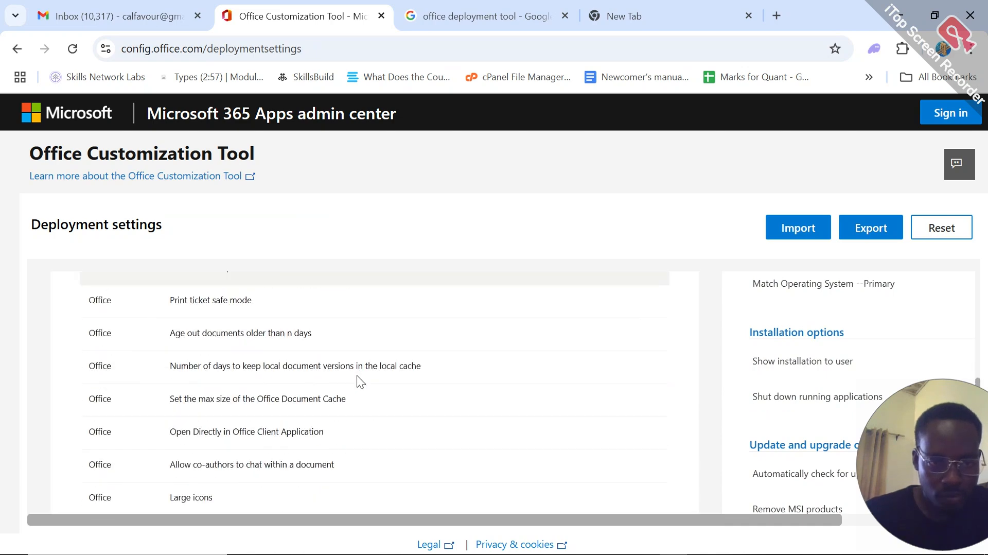
pyautogui.scroll(3, 357, 379)
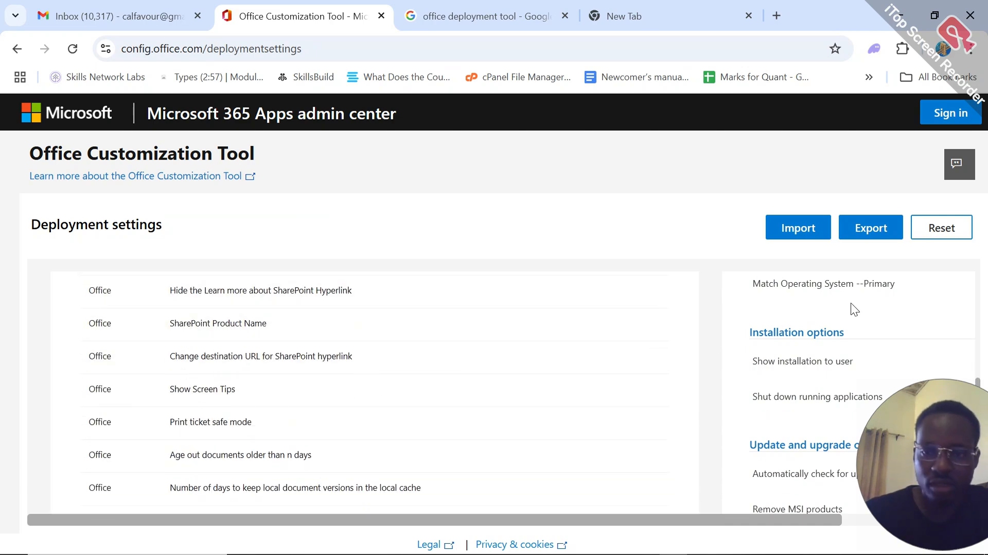
pyautogui.scroll(-4, 663, 336)
pyautogui.scroll(-3, 662, 334)
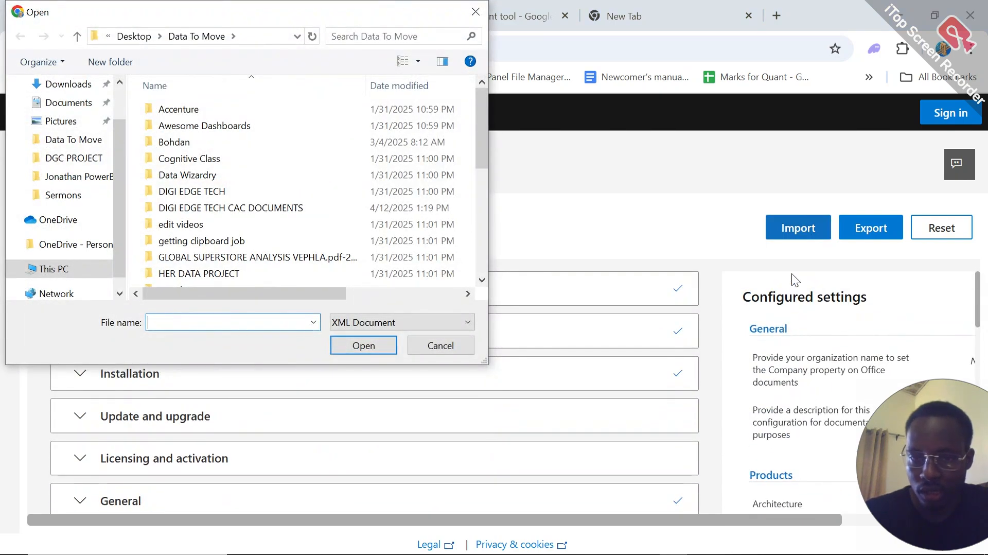
pyautogui.scroll(-1, 70, 212)
pyautogui.click(57, 250)
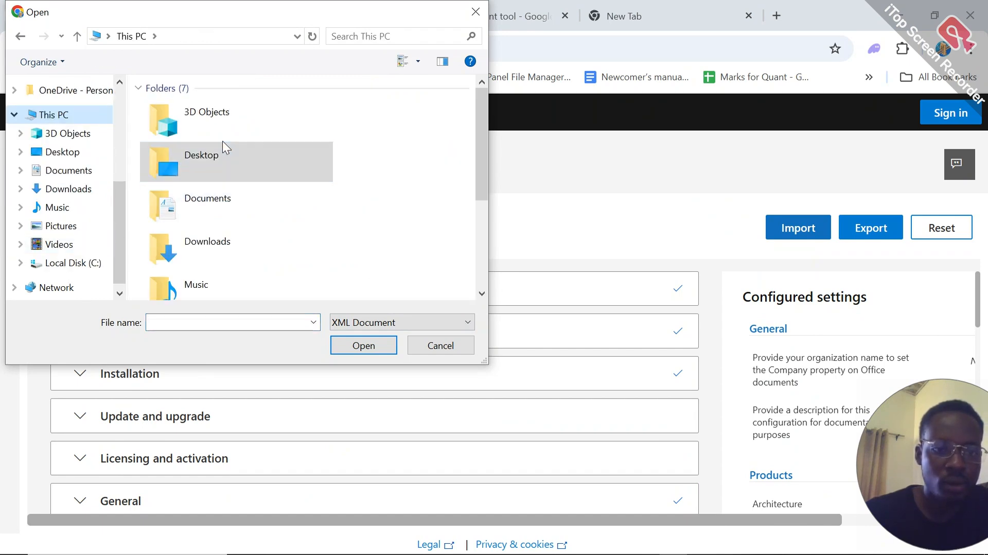
pyautogui.scroll(-3, 223, 180)
pyautogui.doubleClick(221, 273)
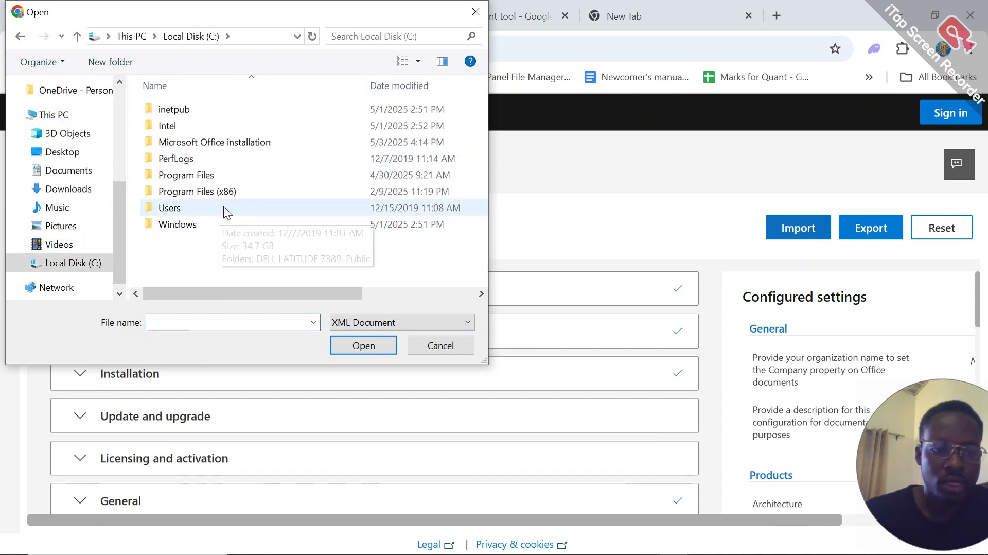
pyautogui.click(222, 146)
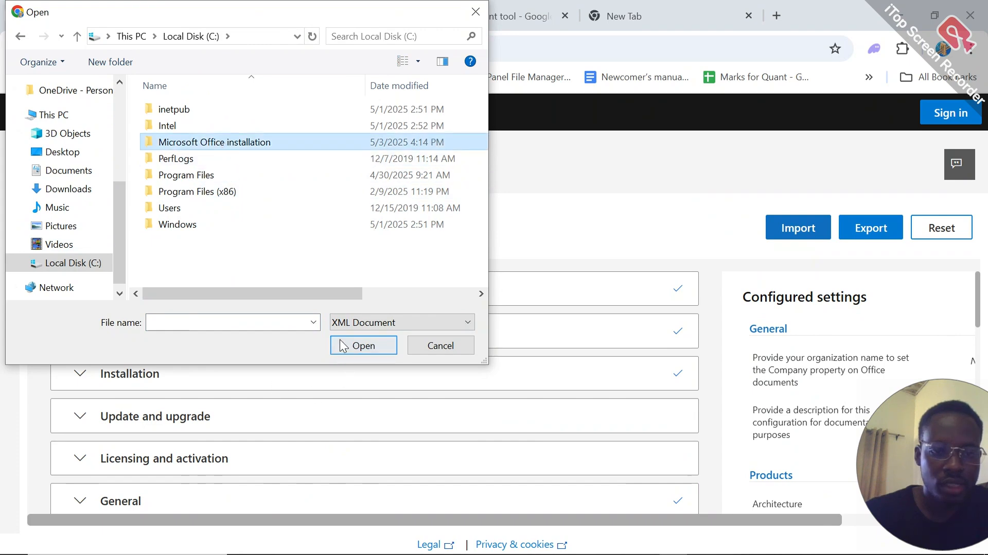
pyautogui.click(355, 346)
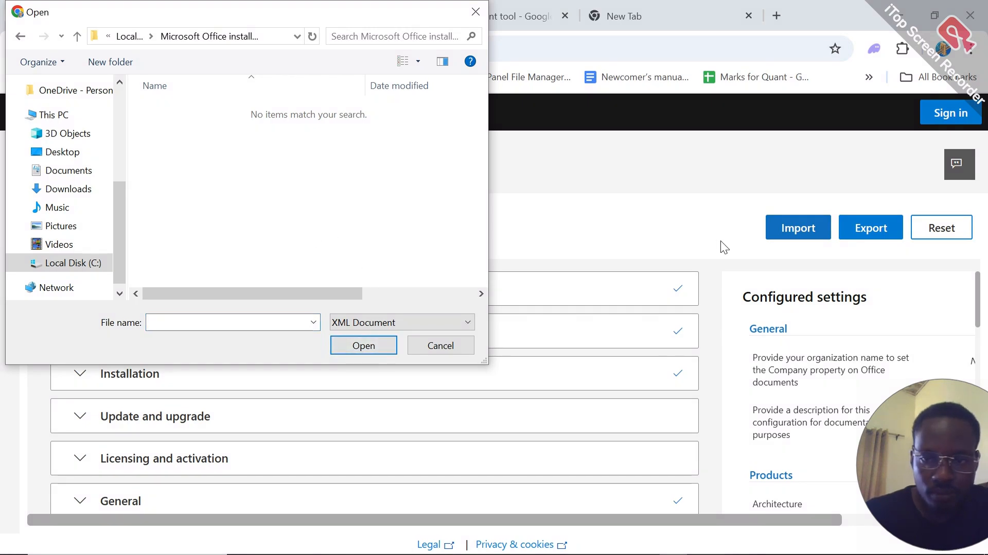
pyautogui.click(475, 12)
pyautogui.click(803, 230)
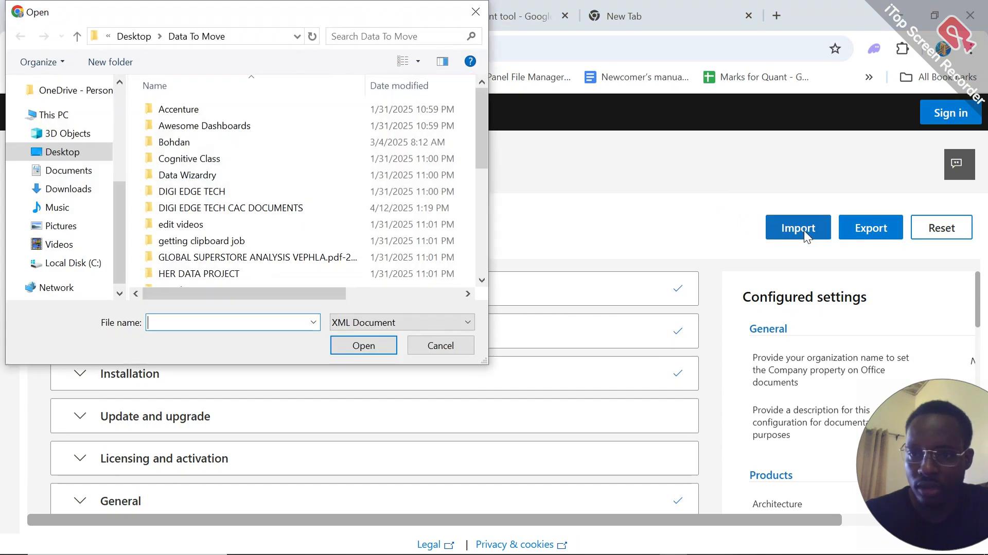
pyautogui.click(476, 11)
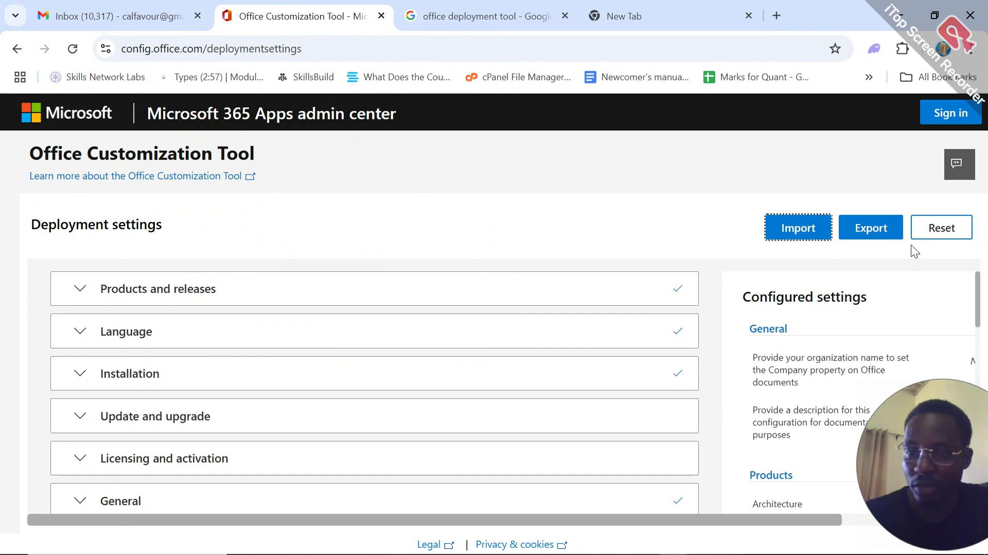
# Start exporting the deployment configuration and set Office Open XML formats as the default file format
pyautogui.click(881, 227)
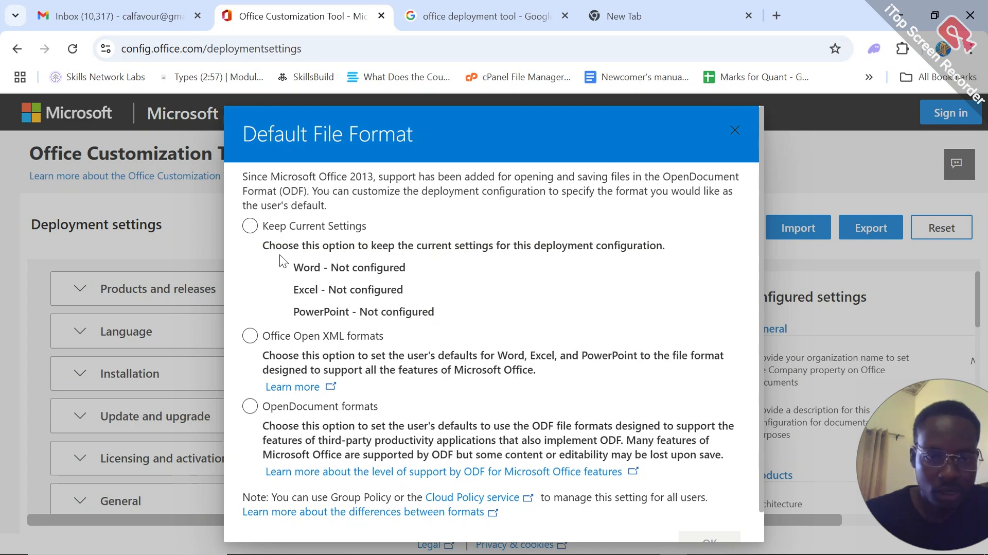
pyautogui.scroll(-1, 275, 340)
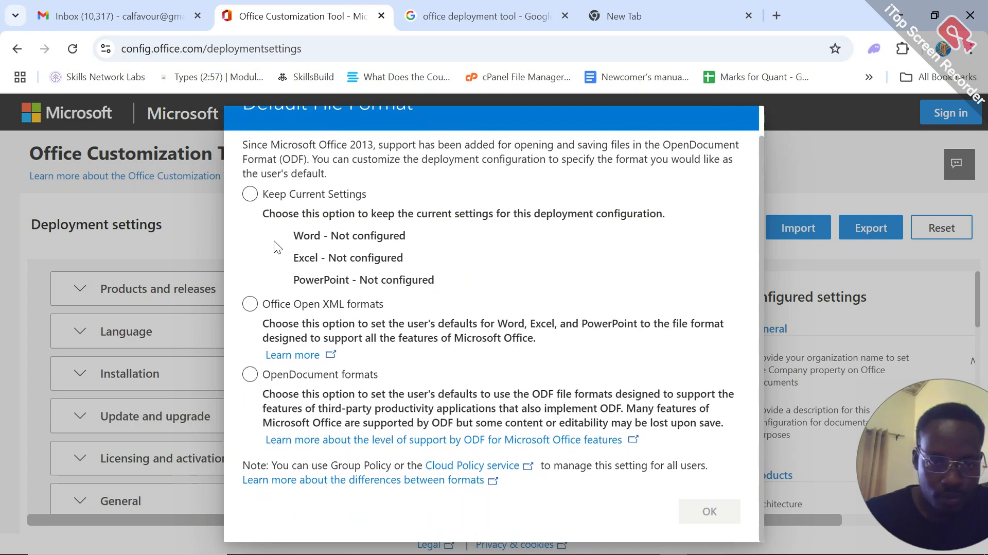
pyautogui.click(250, 305)
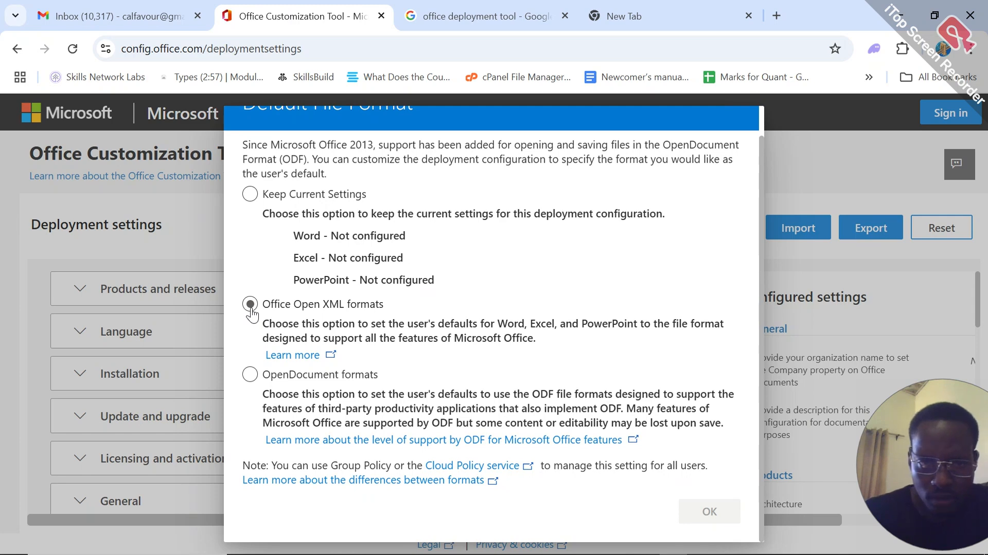
pyautogui.scroll(1, 337, 264)
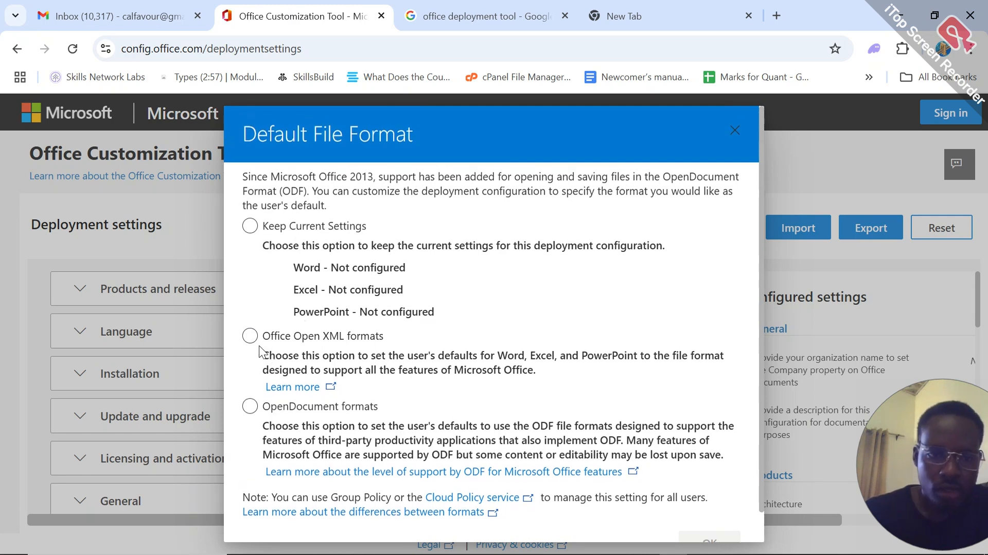
pyautogui.click(250, 337)
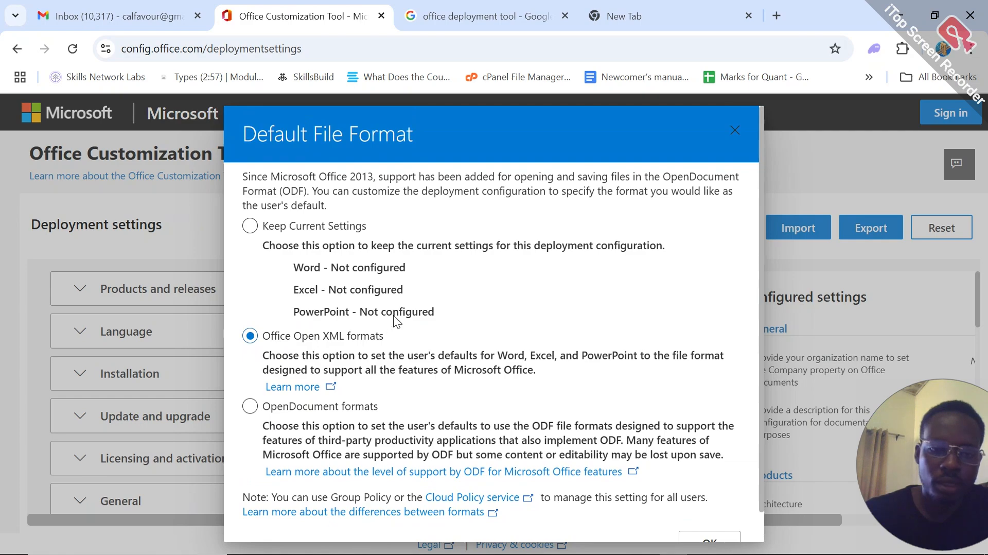
pyautogui.scroll(-1, 718, 479)
pyautogui.click(711, 516)
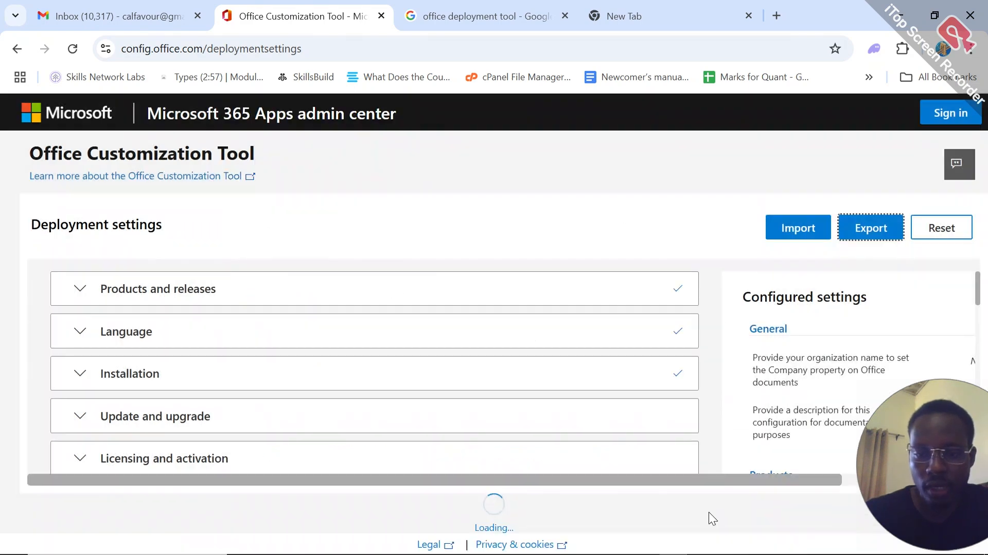
# Accept the license agreement terms and export the configuration to XML with the file name Configuration
pyautogui.click(631, 393)
pyautogui.click(526, 384)
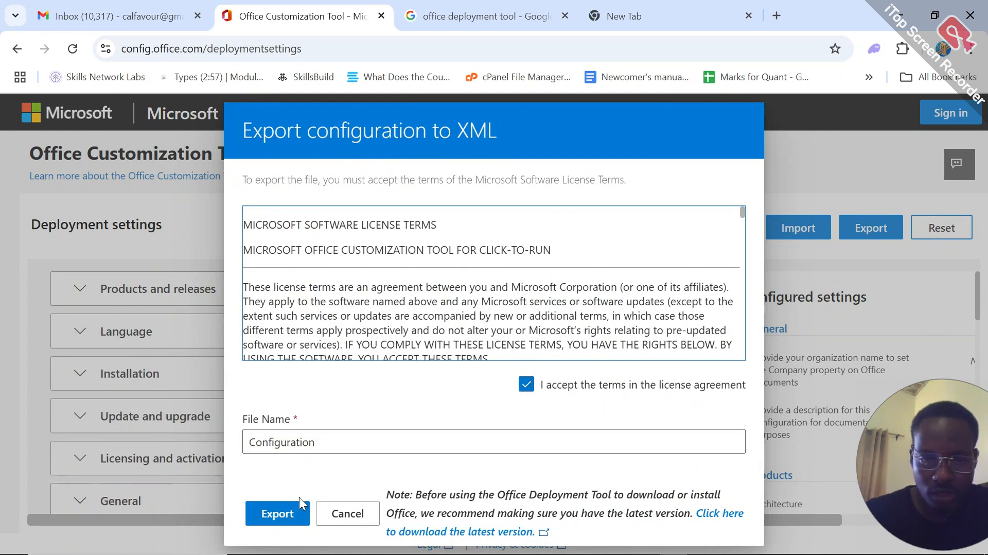
pyautogui.click(278, 513)
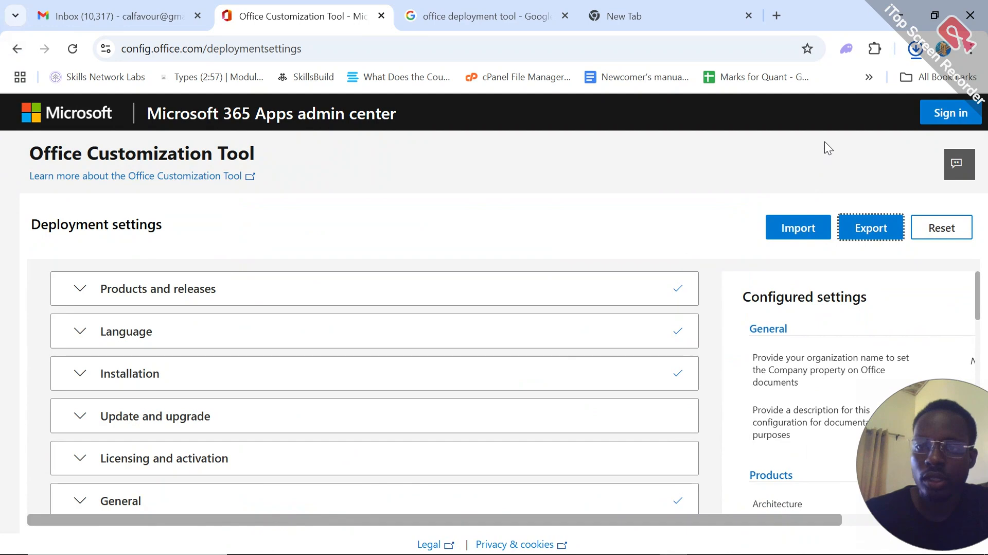
# Move the exported Configuration file from Downloads to the Microsoft Office installation folder on Local Disk (C:)
pyautogui.moveTo(819, 84)
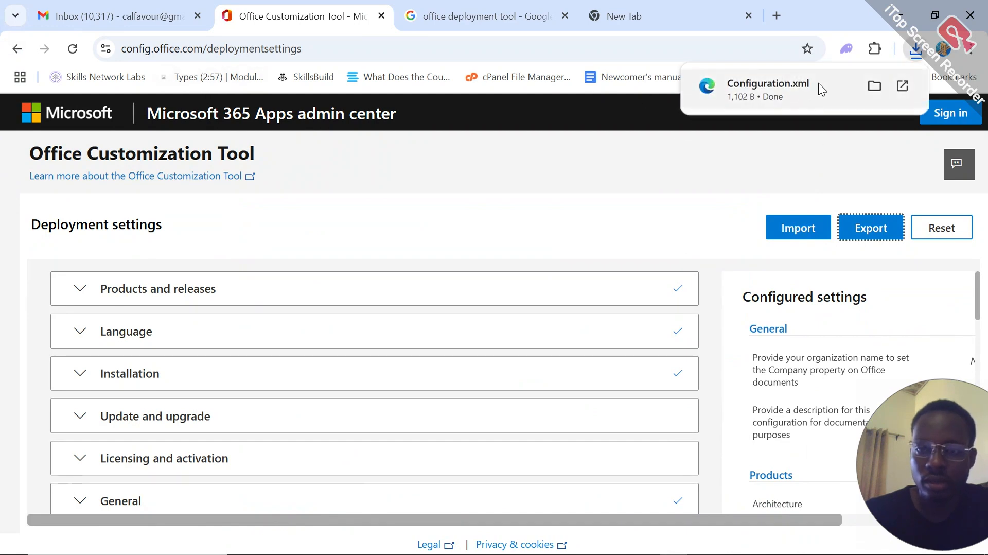
pyautogui.click(874, 86)
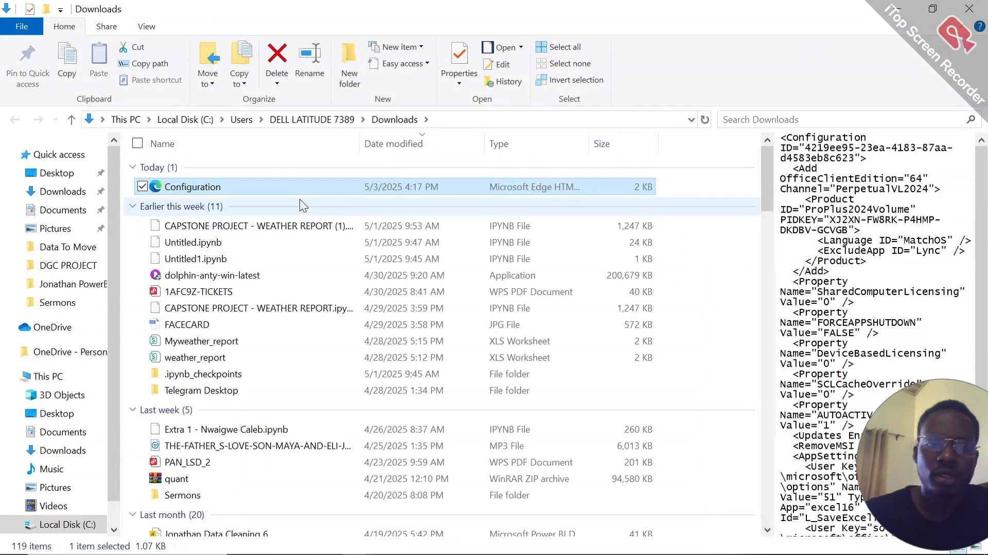
pyautogui.hotkey('ctrl', 'x')
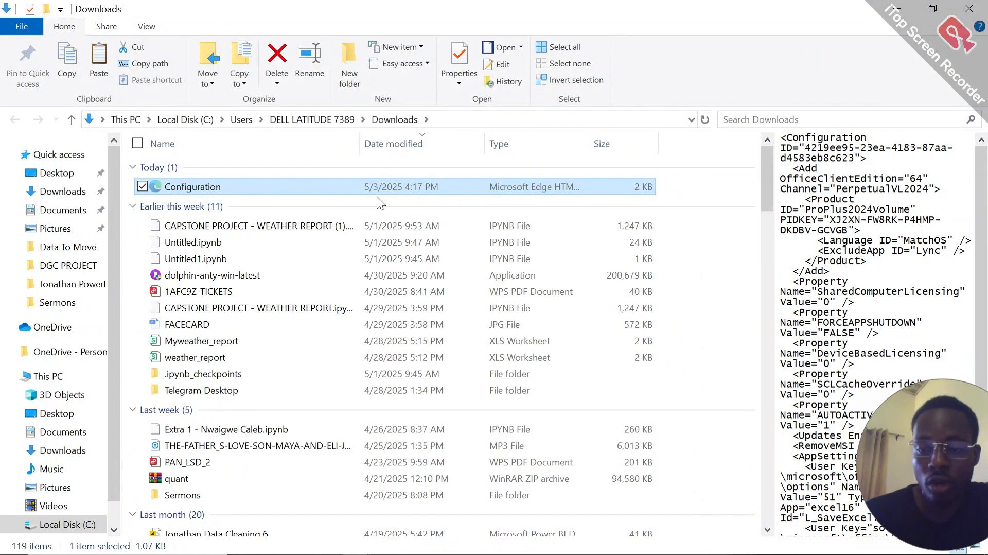
pyautogui.click(64, 377)
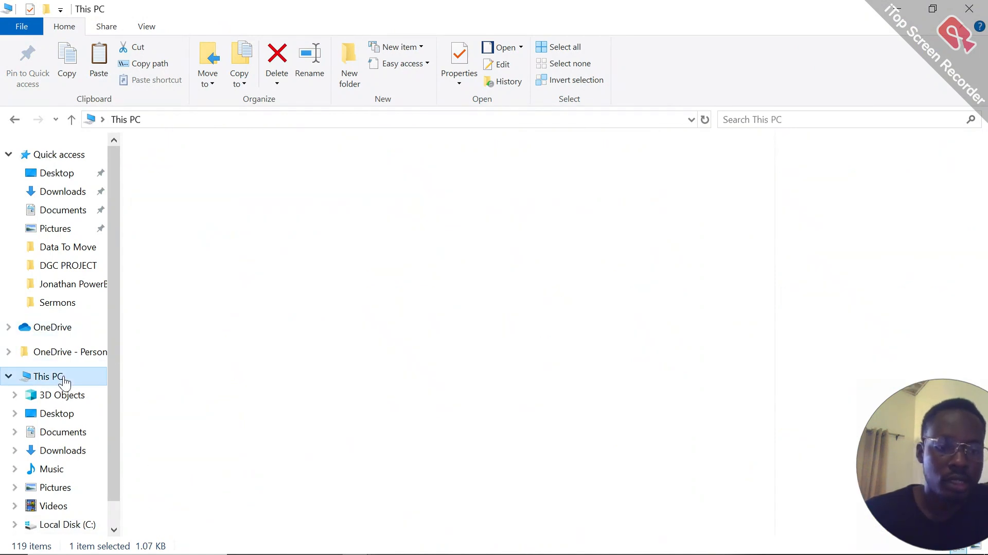
pyautogui.doubleClick(242, 316)
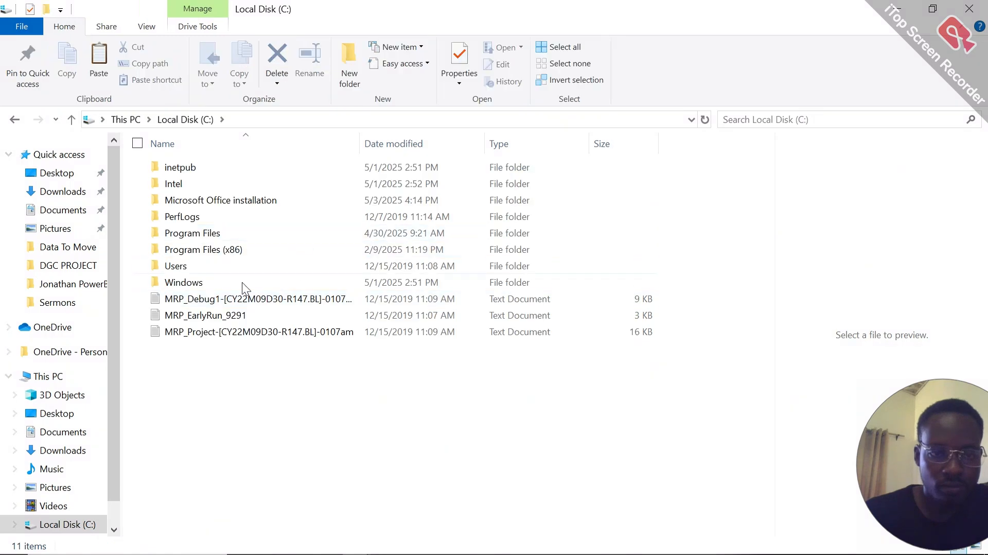
pyautogui.doubleClick(246, 202)
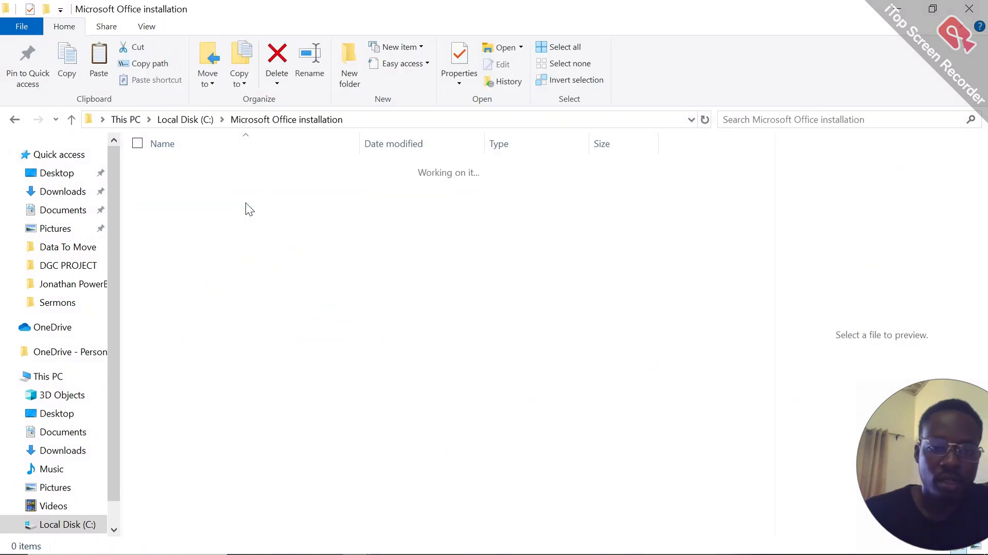
pyautogui.hotkey('ctrl', 'v')
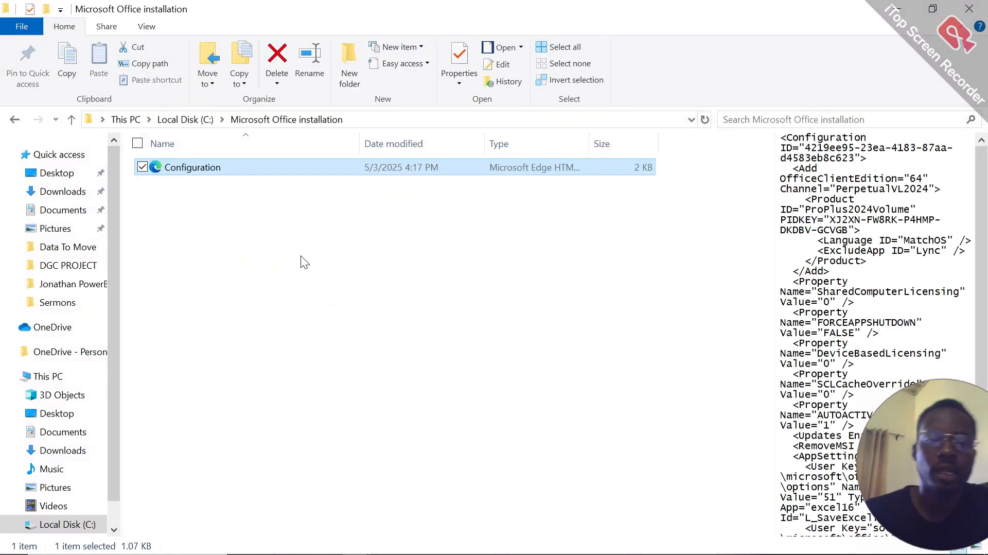
pyautogui.click(301, 256)
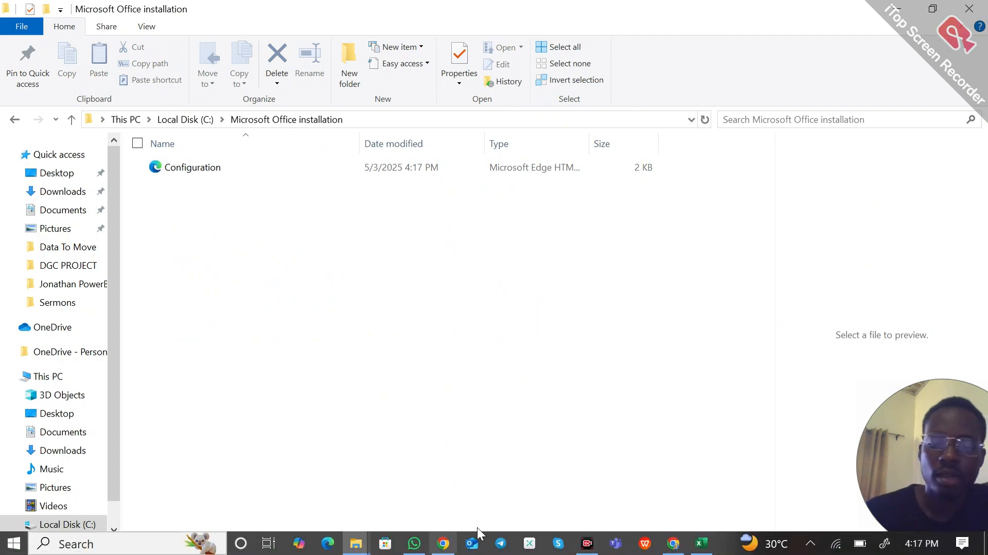
# Switch back to Chrome, open Microsoft's Office Deployment Tool download page from the Google results, and download the English version
pyautogui.click(674, 548)
pyautogui.click(478, 16)
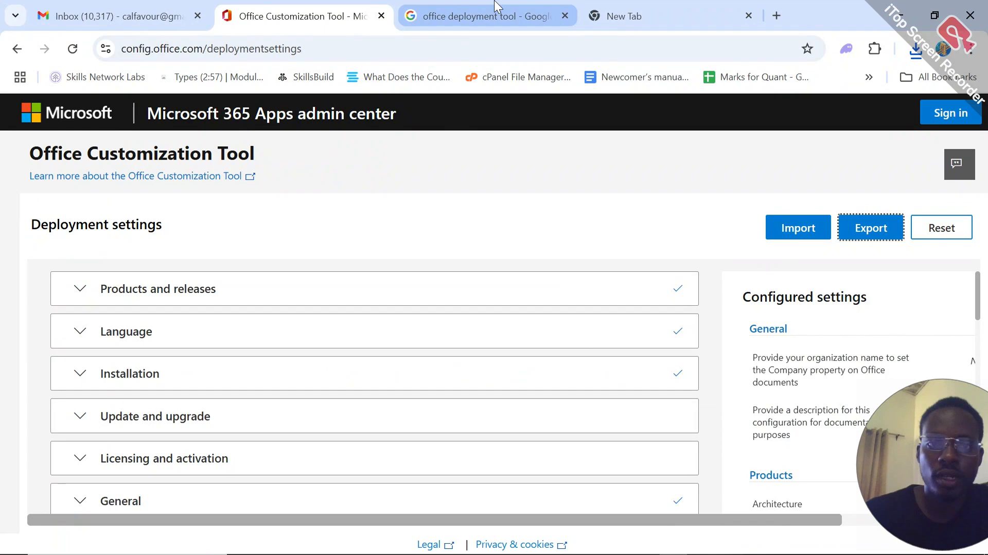
pyautogui.click(341, 133)
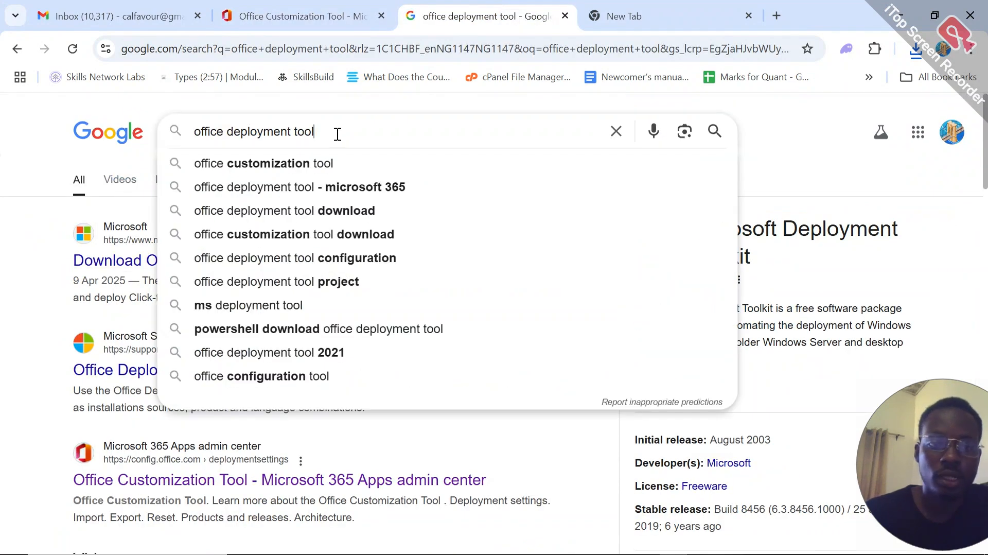
pyautogui.click(3, 236)
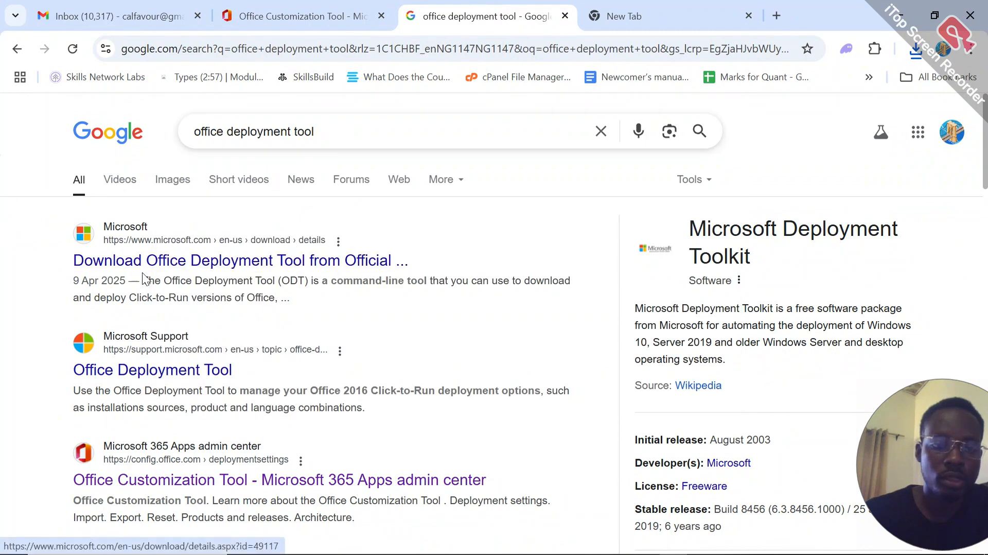
pyautogui.click(211, 268)
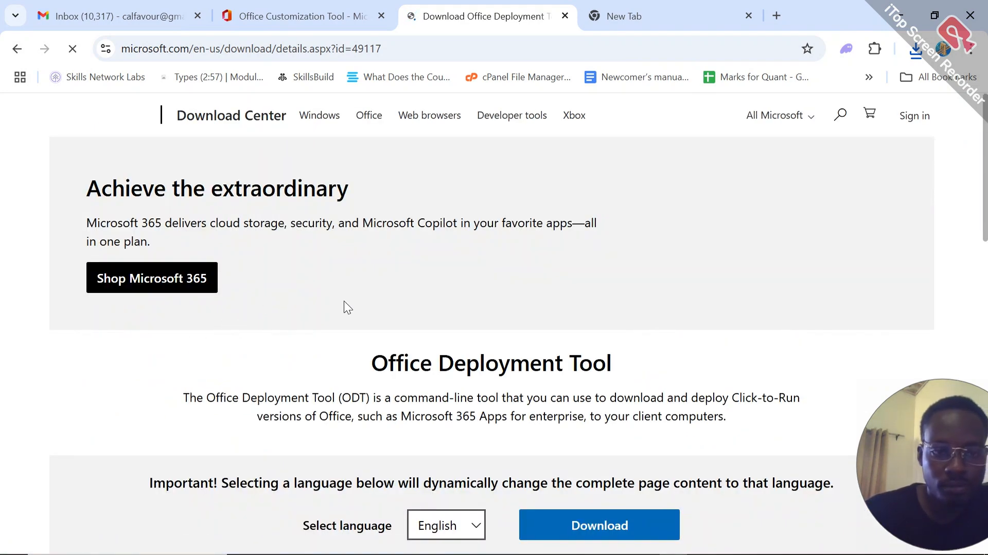
pyautogui.scroll(-3, 360, 304)
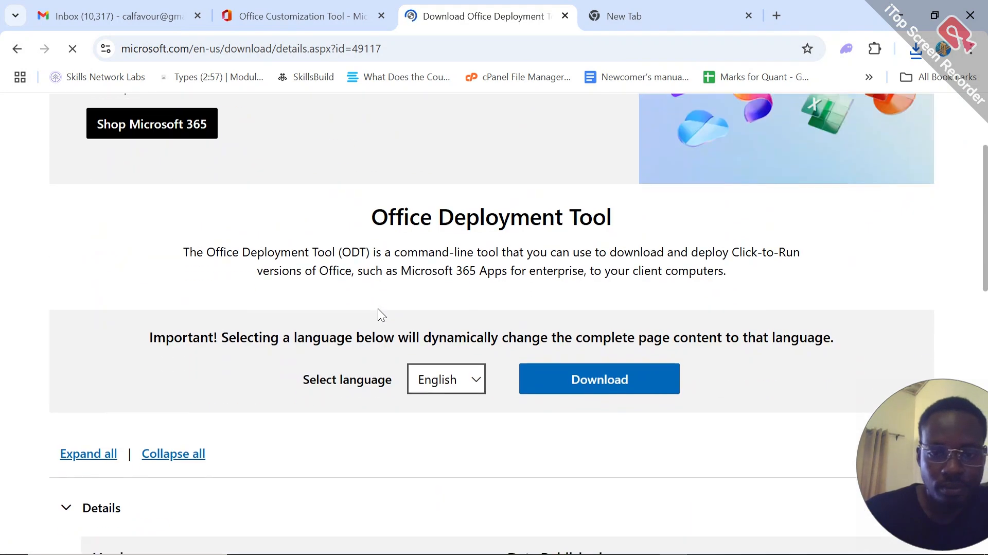
pyautogui.click(563, 386)
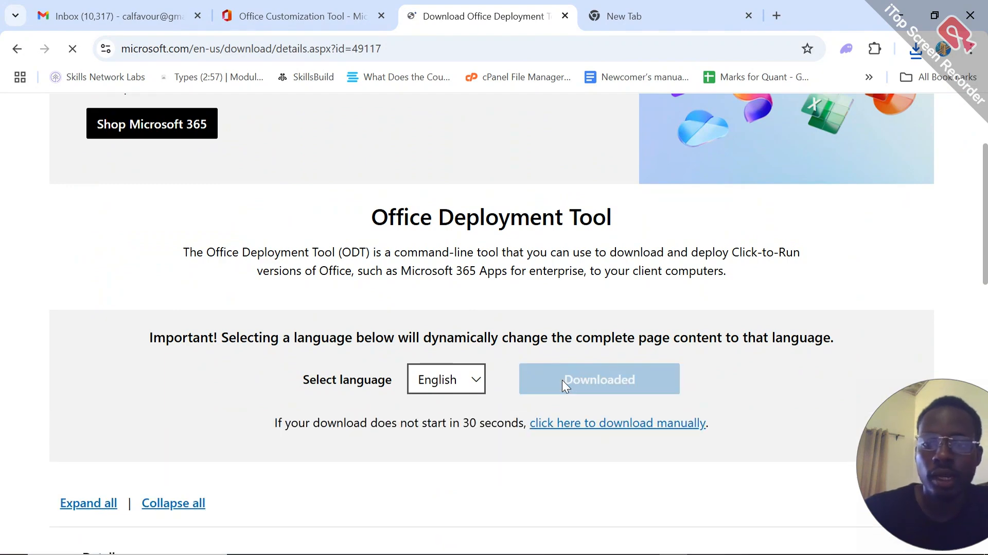
pyautogui.click(922, 46)
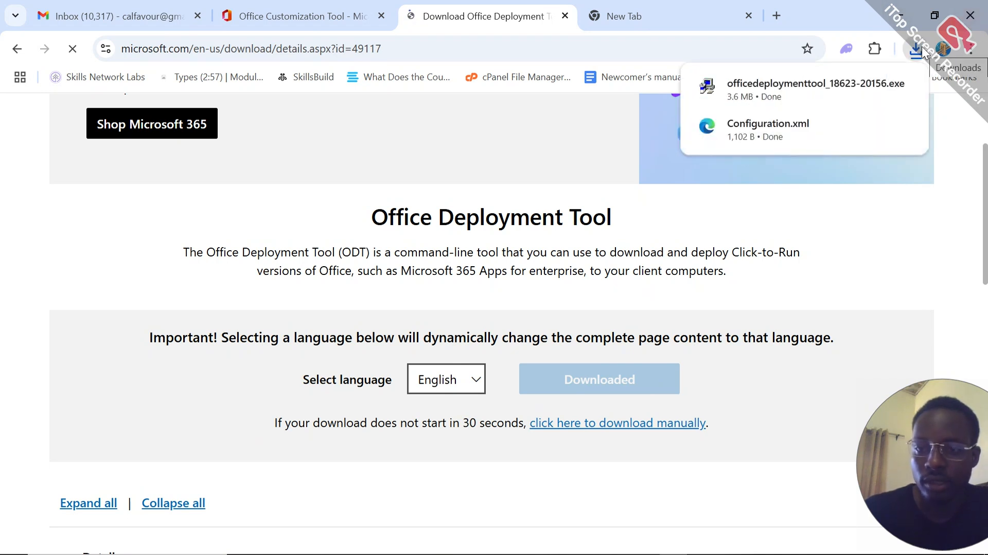
pyautogui.click(872, 88)
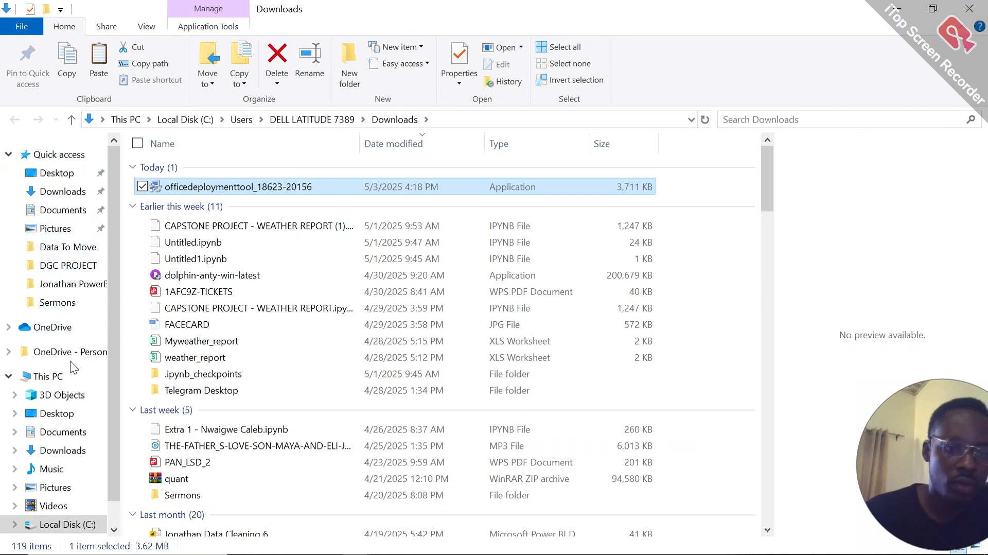
pyautogui.scroll(-1, 74, 380)
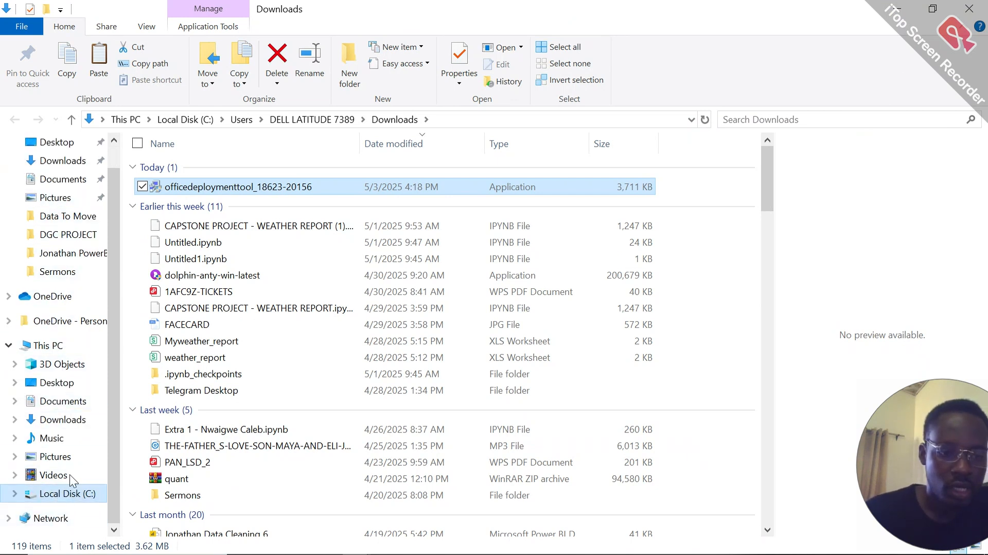
pyautogui.click(72, 345)
pyautogui.click(227, 311)
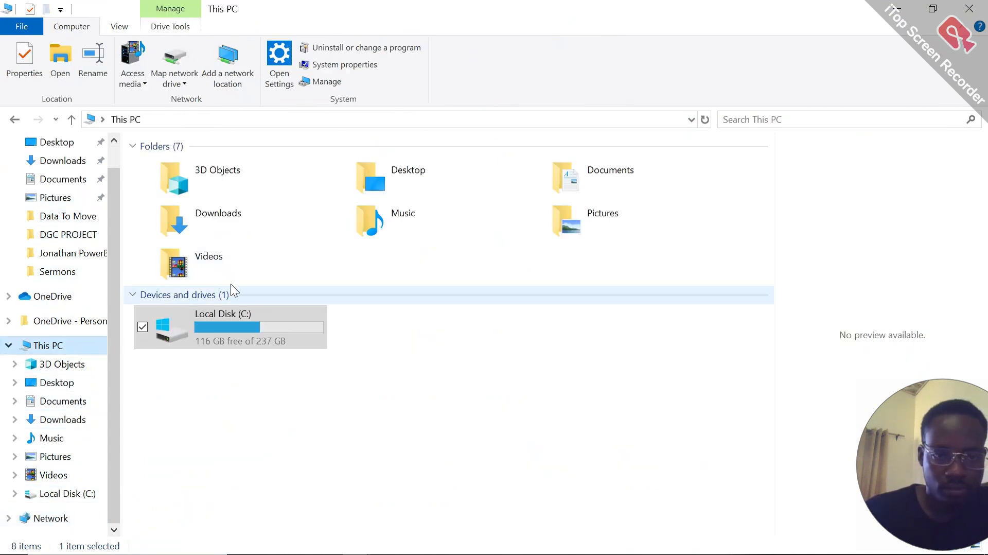
pyautogui.doubleClick(221, 328)
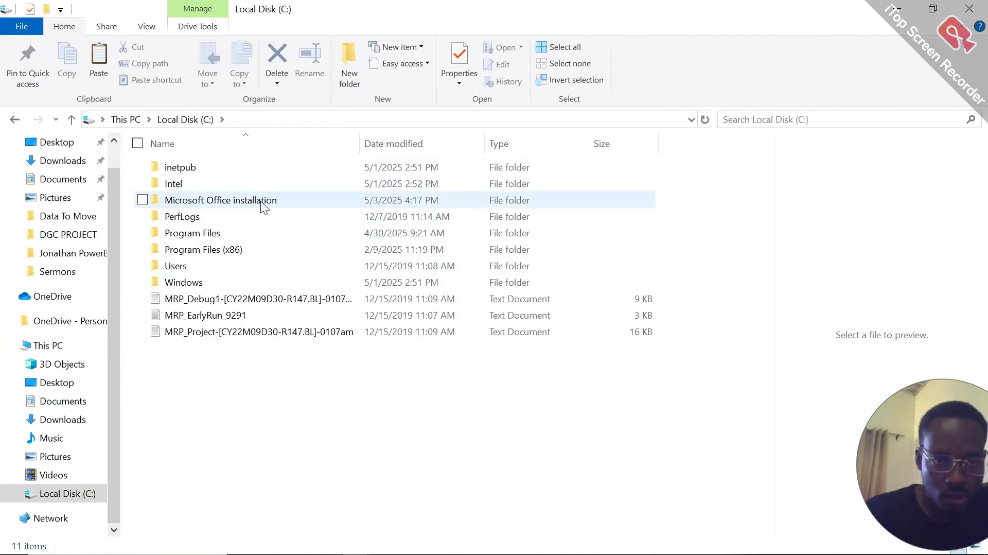
pyautogui.doubleClick(264, 203)
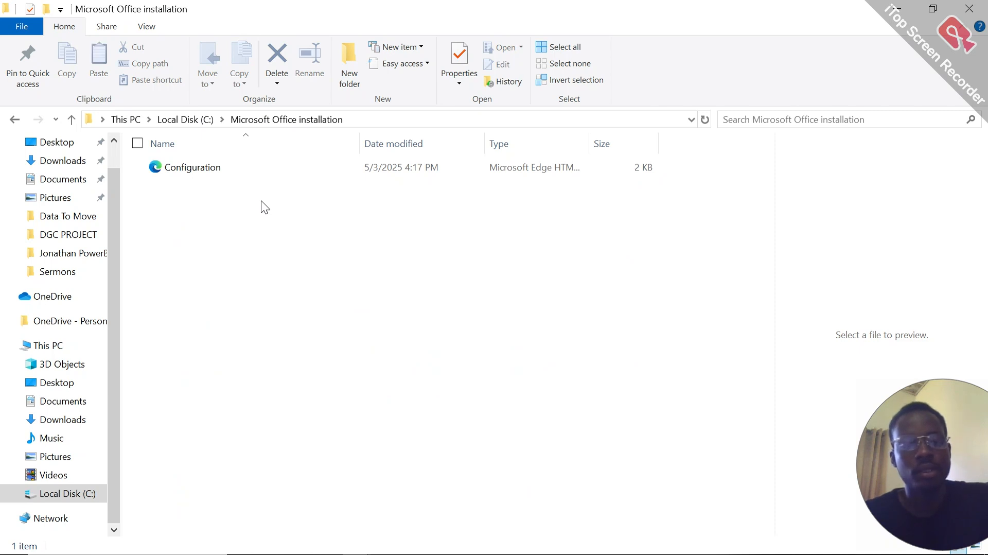
pyautogui.hotkey('ctrl', 'v')
pyautogui.click(233, 271)
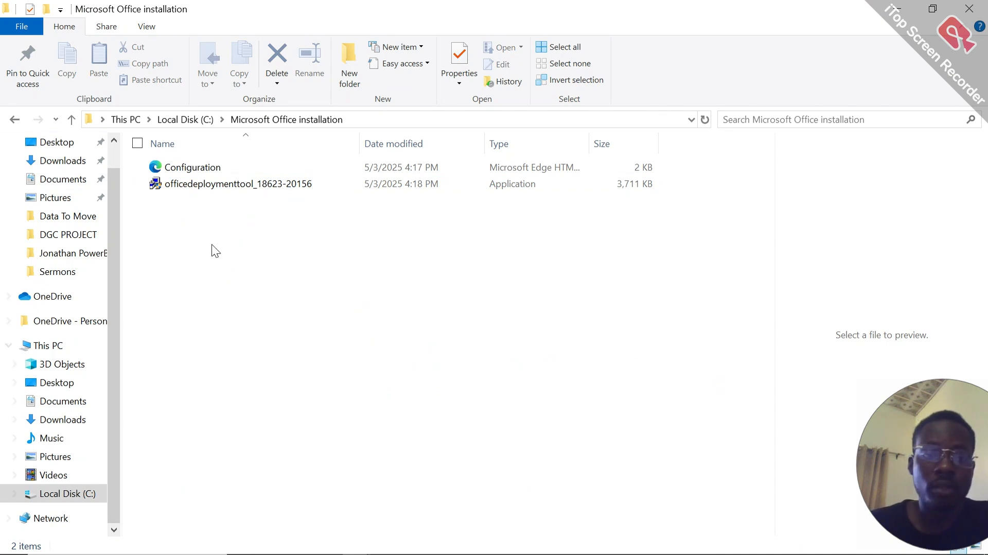
pyautogui.click(240, 192)
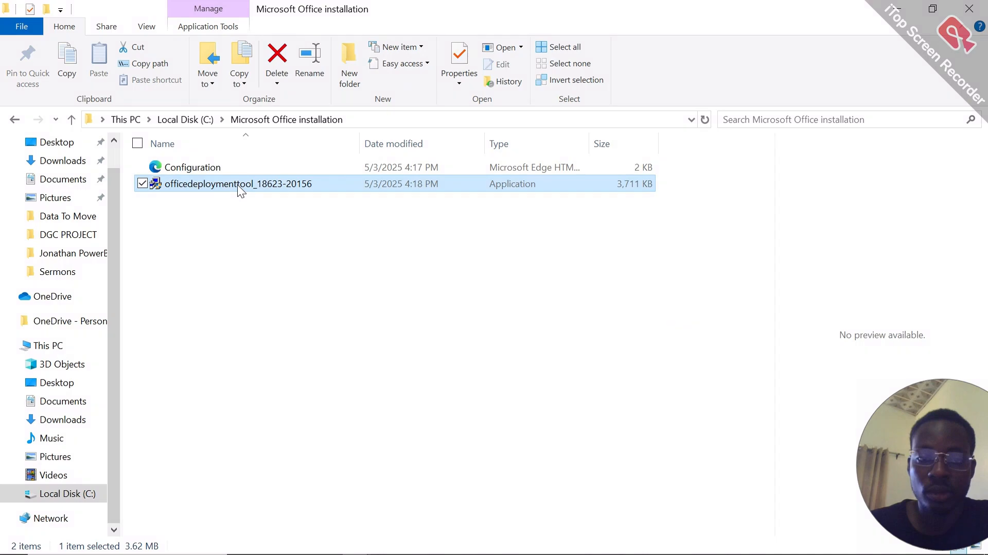
pyautogui.doubleClick(240, 191)
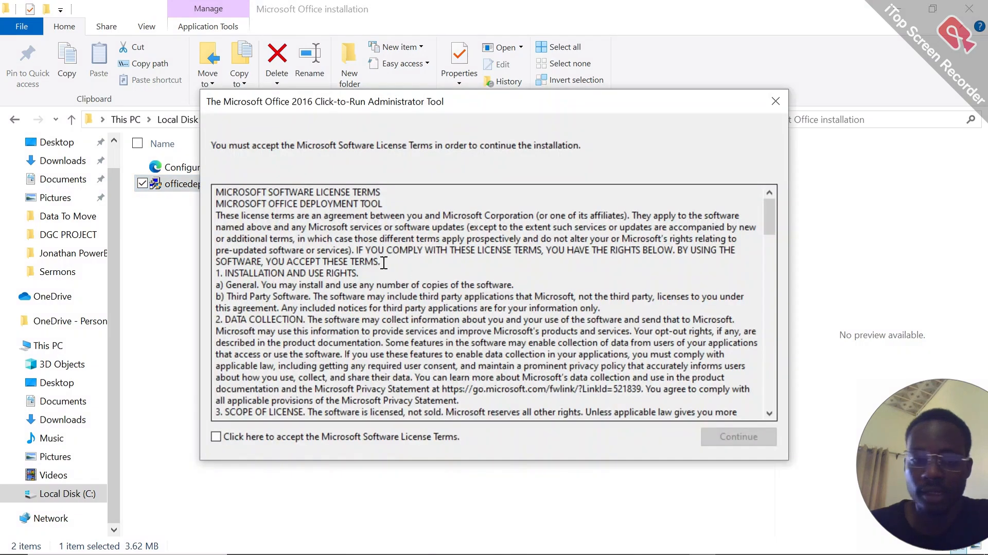
pyautogui.click(217, 436)
pyautogui.scroll(-20, 665, 294)
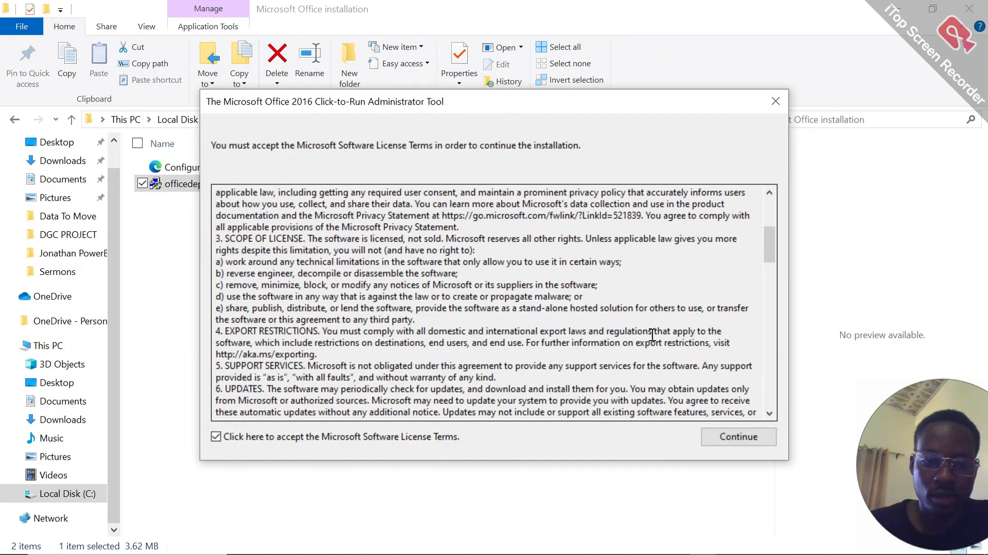
pyautogui.click(736, 437)
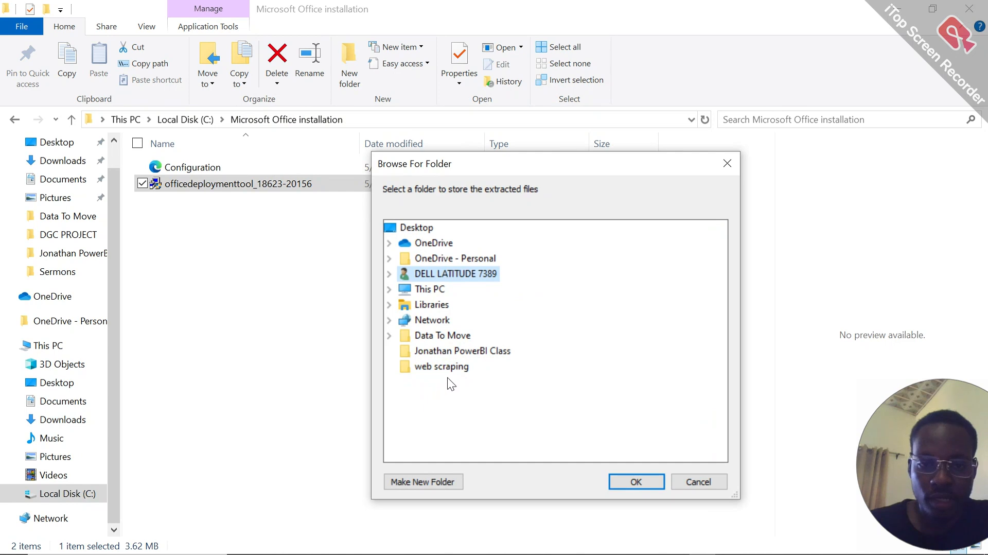
# Extract the deployment tool files into the Microsoft Office installation folder on Local Disk (C:), dismiss the extraction notice, and refresh the folder
pyautogui.click(432, 289)
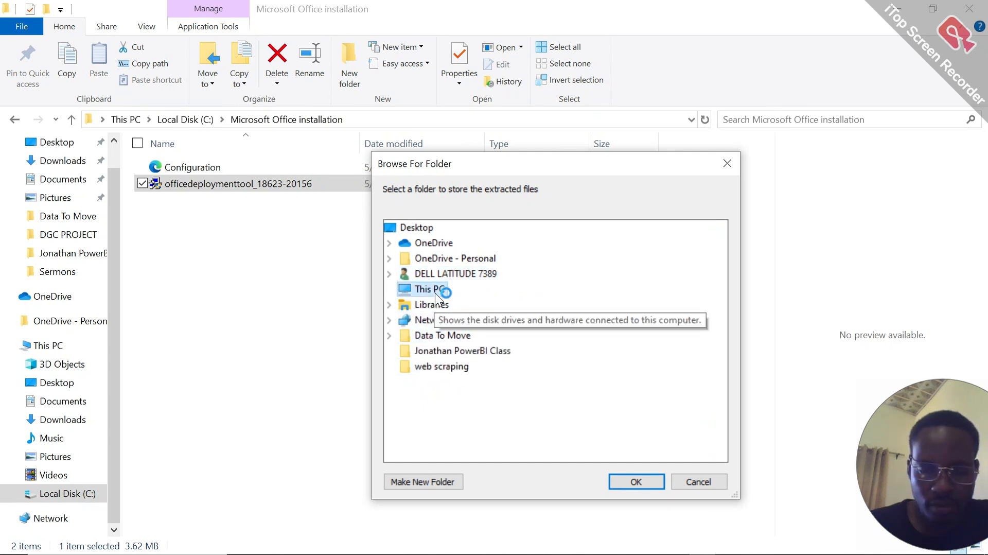
pyautogui.click(444, 412)
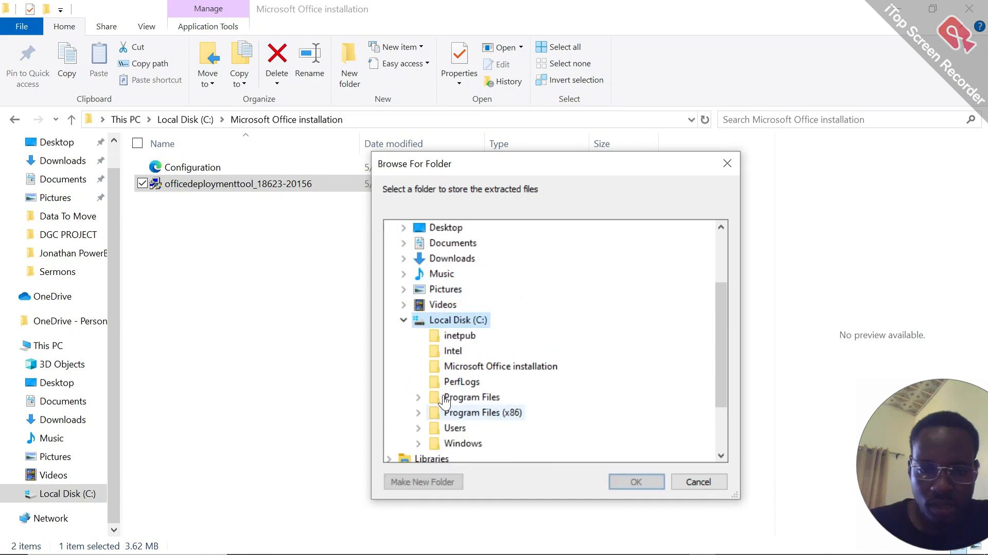
pyautogui.click(478, 293)
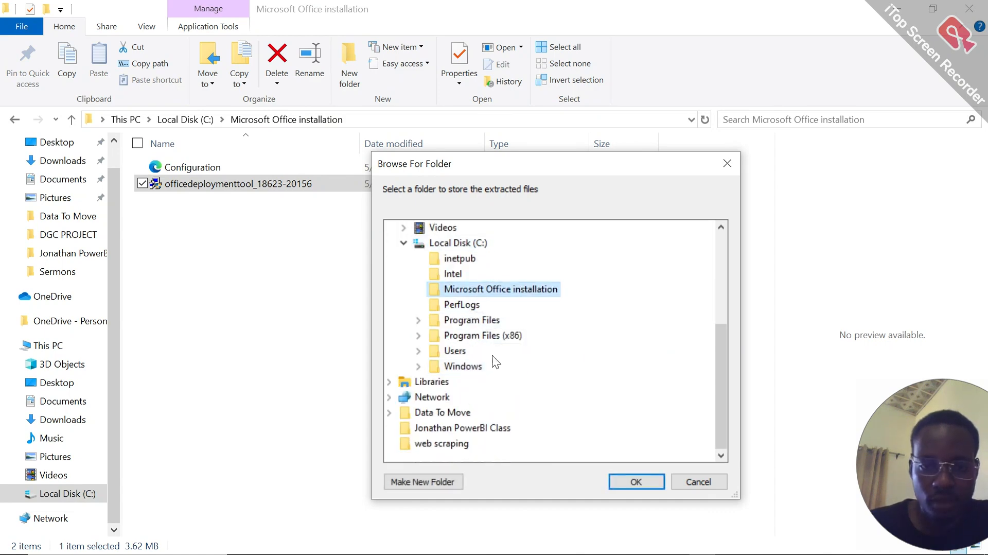
pyautogui.click(627, 482)
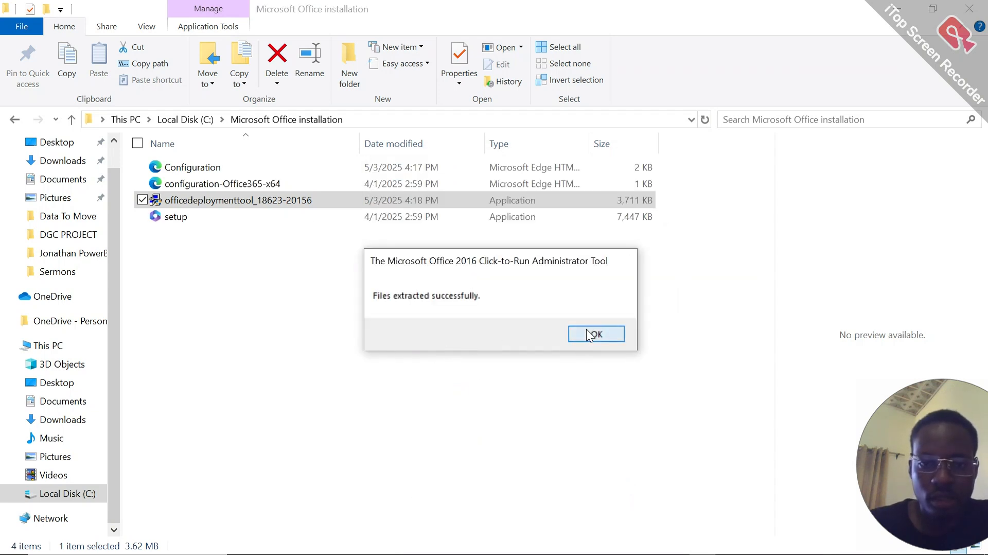
pyautogui.click(587, 332)
pyautogui.click(425, 357)
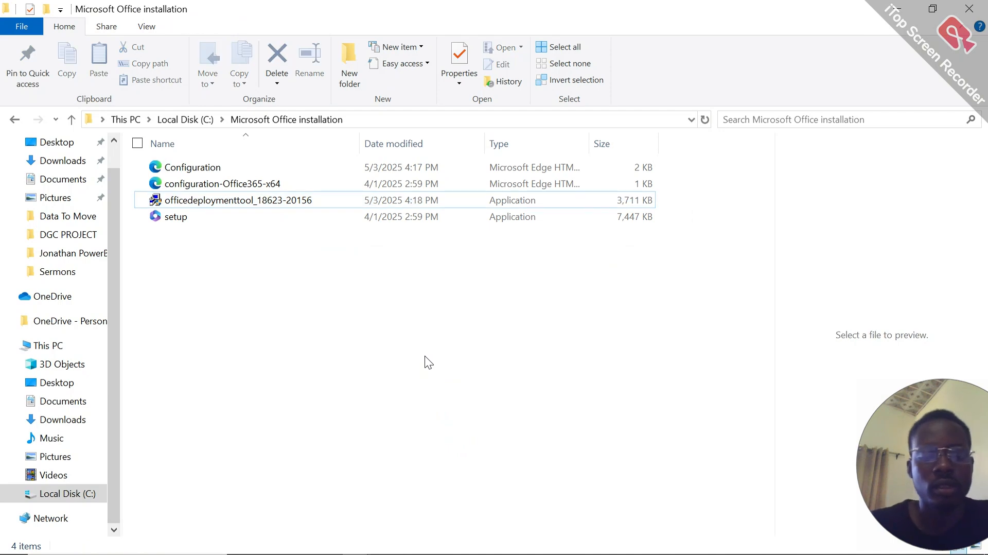
pyautogui.press('F5')
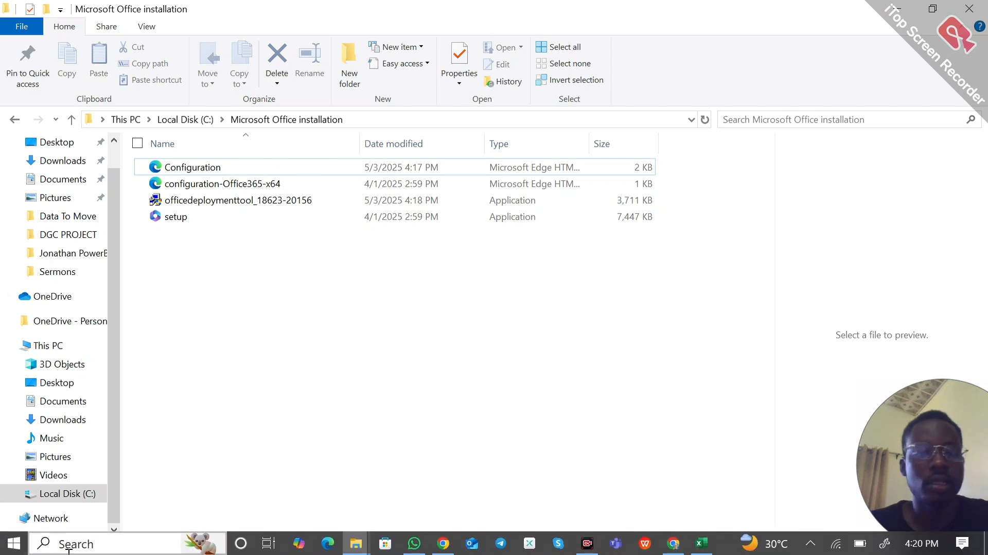
pyautogui.click(67, 543)
pyautogui.write('comm')
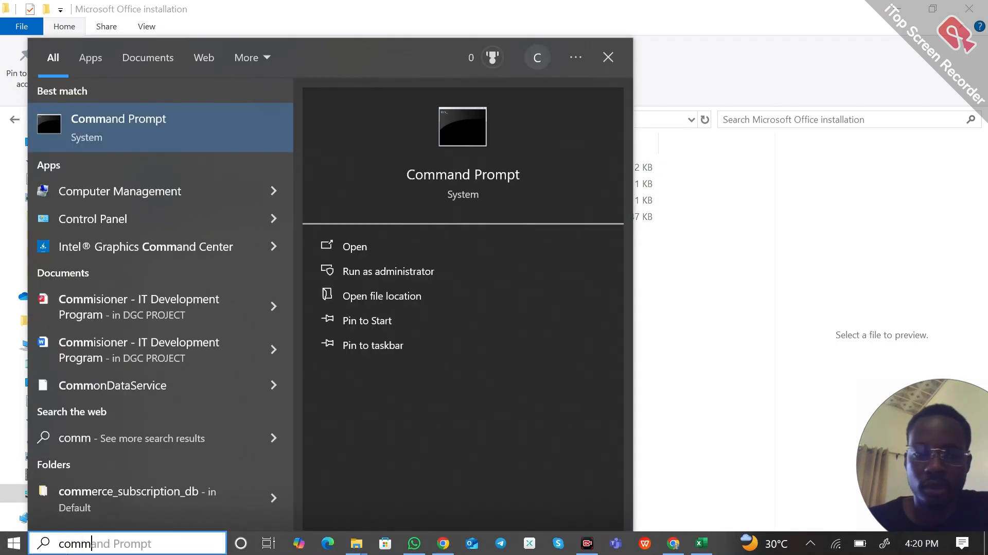
pyautogui.press('Return')
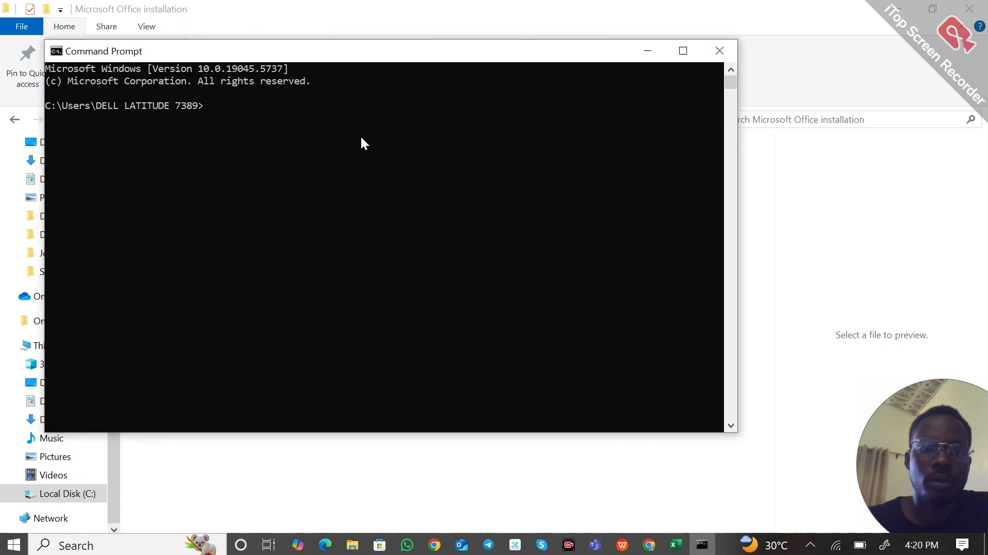
pyautogui.click(734, 47)
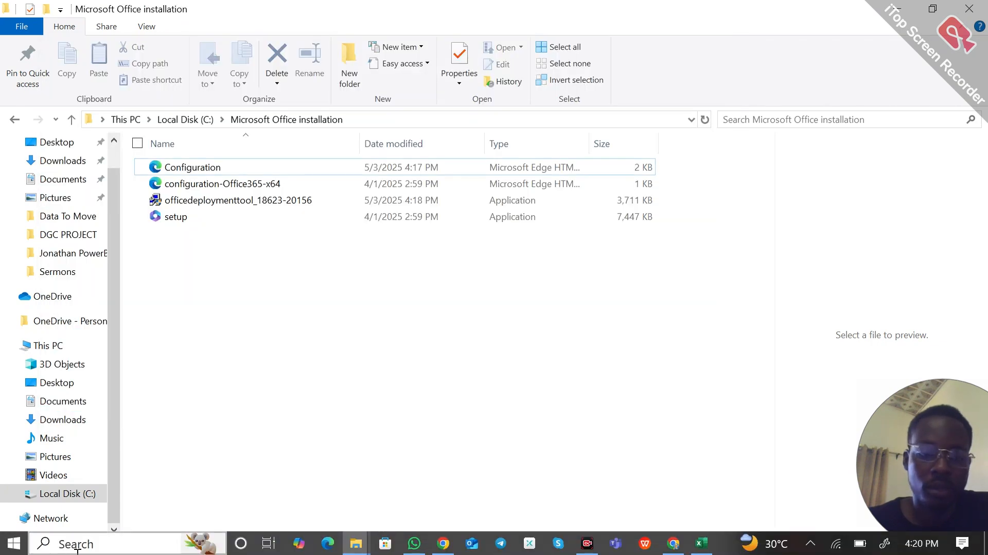
# Open Command Prompt as administrator, approve the elevation request, and change to the root of drive C with cd\
pyautogui.click(77, 545)
pyautogui.write('com')
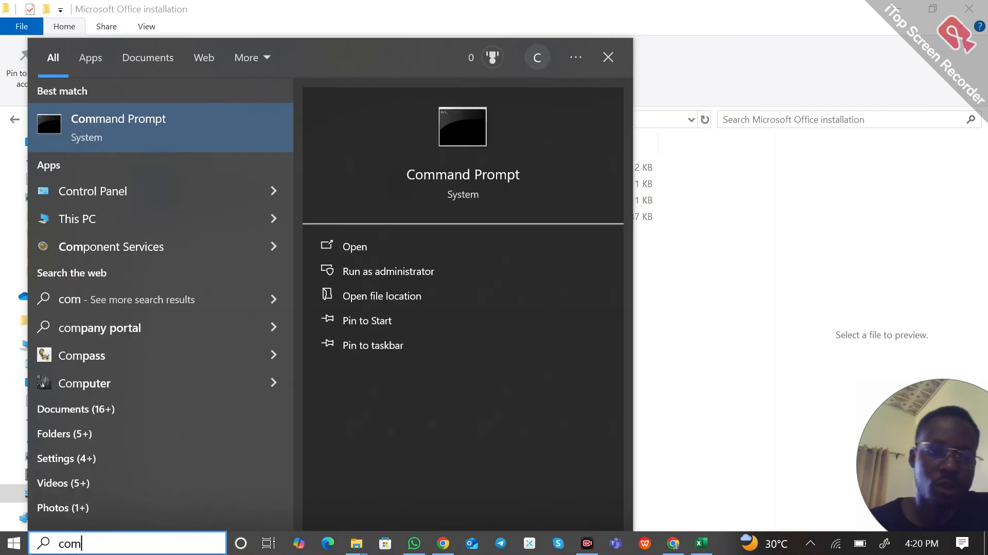
pyautogui.click(353, 271)
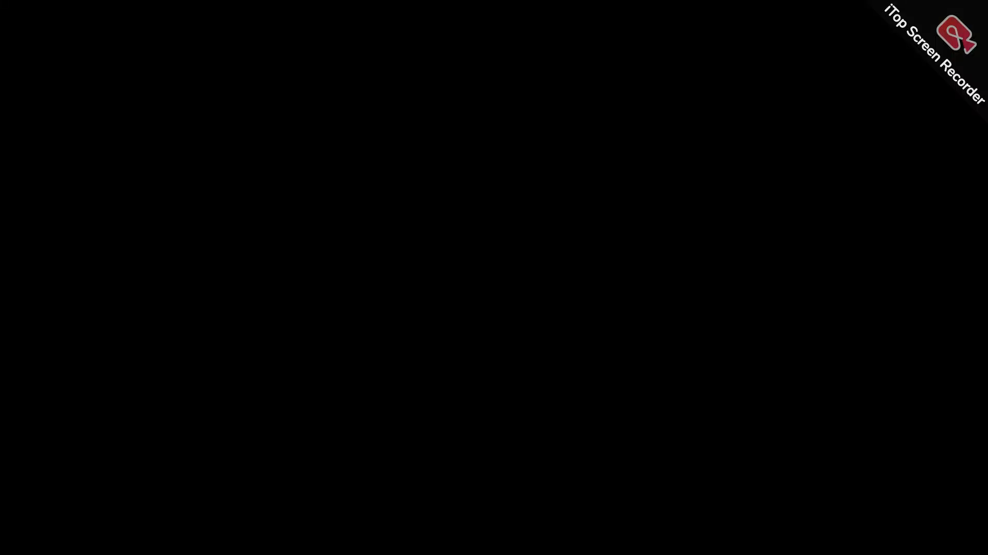
pyautogui.click(413, 367)
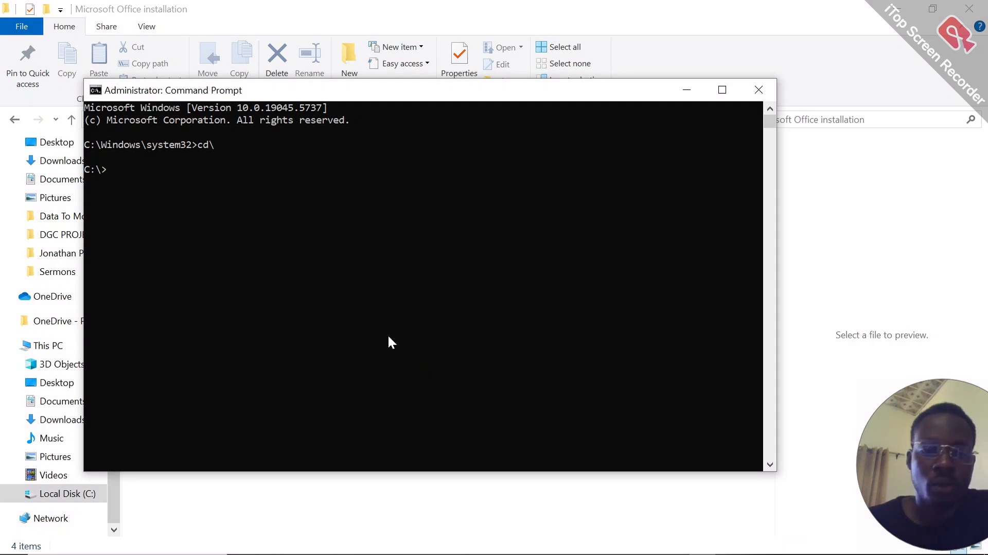
# Check the installation folder's name in File Explorer, then try to enter that folder in Command Prompt with "C :\ Microsoft Office Installation"
pyautogui.click(915, 195)
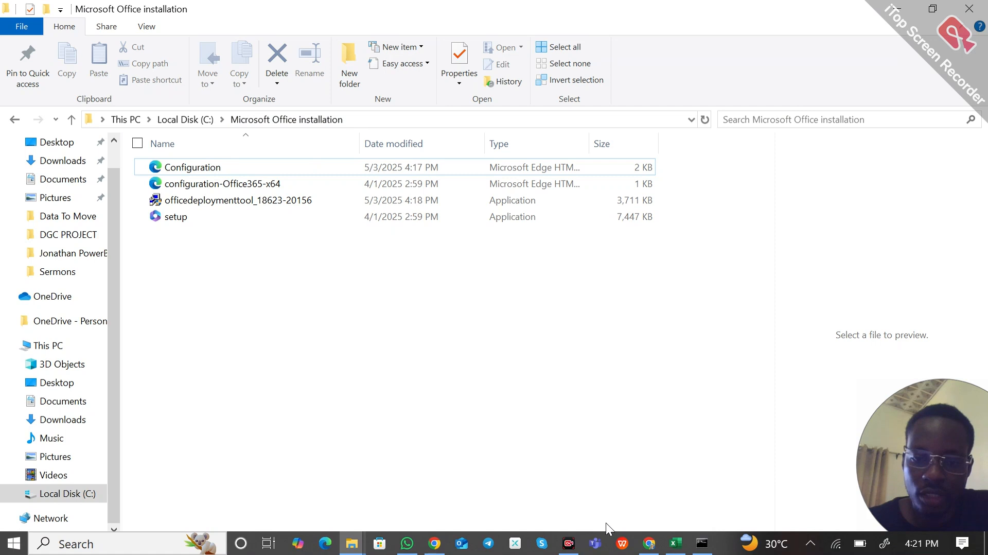
pyautogui.click(702, 543)
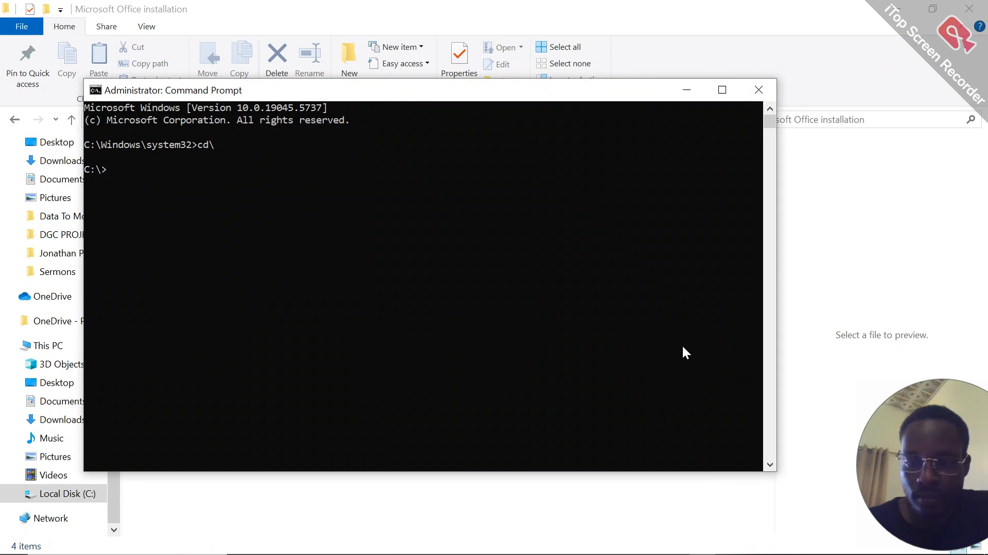
pyautogui.write('C')
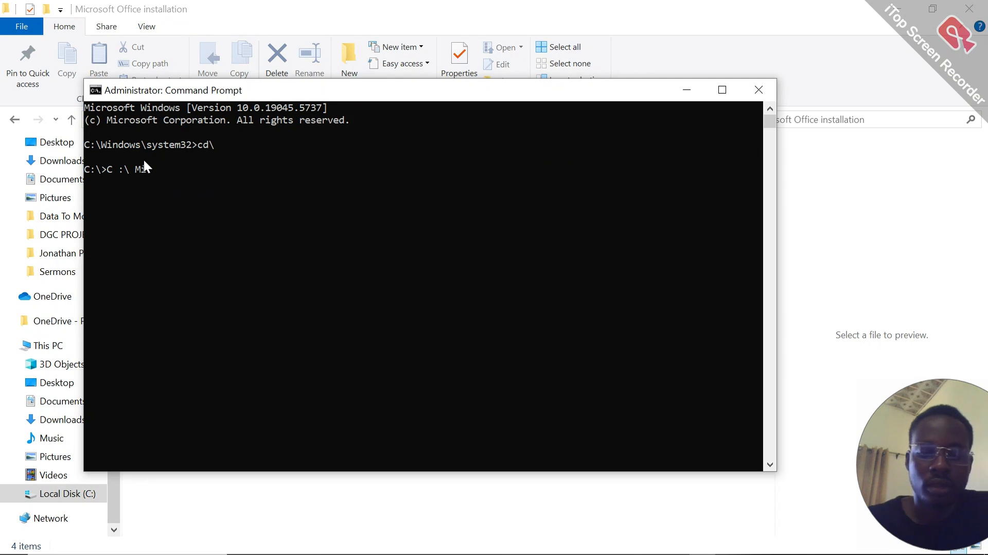
pyautogui.write(':\\ Microsfot')
pyautogui.press('BackSpace')
pyautogui.press('BackSpace')
pyautogui.press('BackSpace')
pyautogui.press('BackSpace')
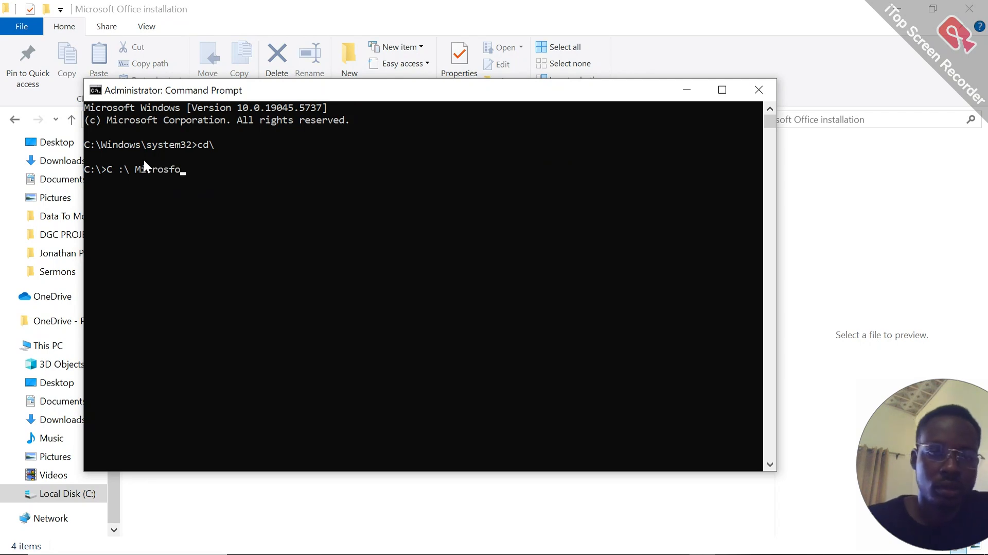
pyautogui.write('oft O')
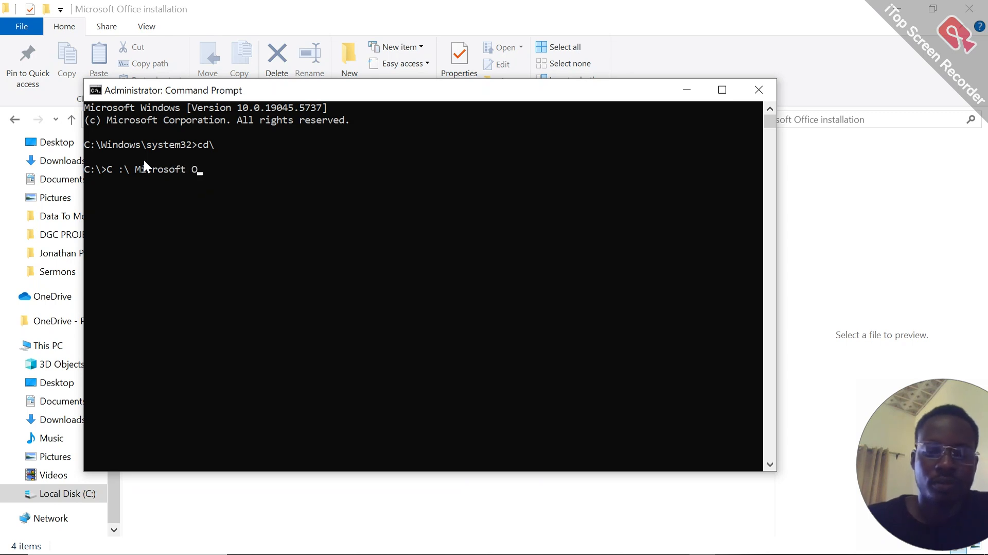
pyautogui.write('ffice Installa')
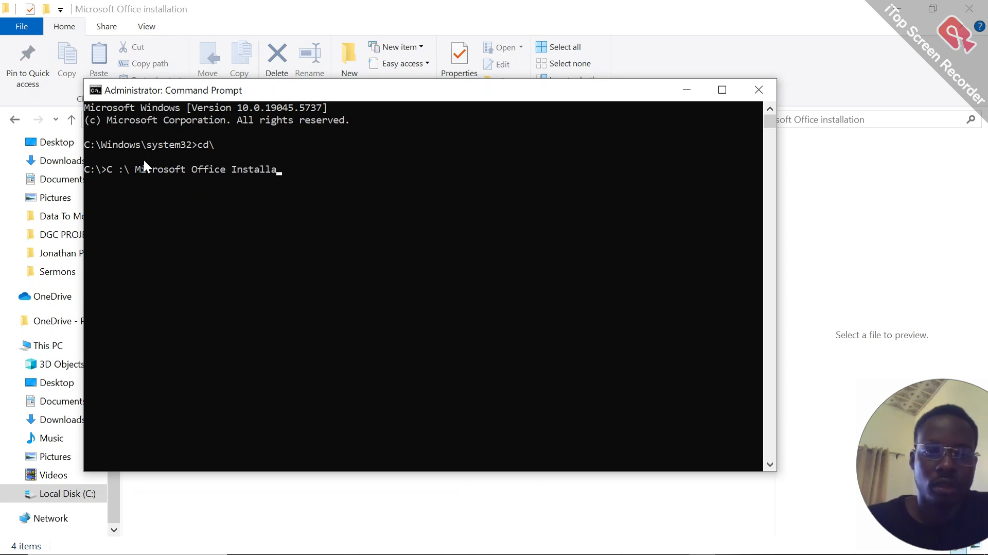
pyautogui.write('tion')
pyautogui.press('Return')
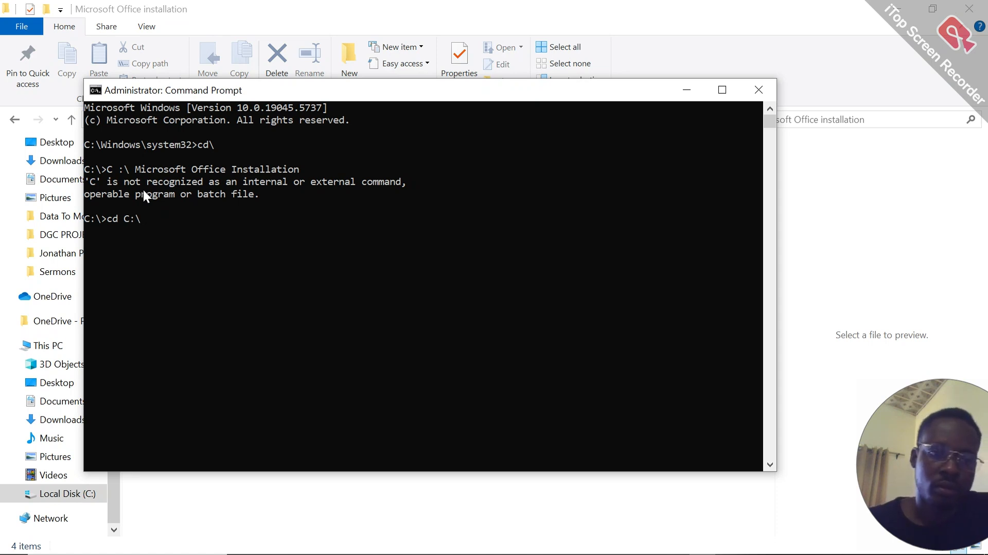
# Change the working directory with "cd C:\Microsoft Office Installation", reusing the folder name copied from the earlier command
pyautogui.moveTo(132, 157)
pyautogui.mouseDown()
pyautogui.moveTo(136, 167)
pyautogui.moveTo(310, 164)
pyautogui.moveTo(218, 157)
pyautogui.moveTo(138, 171)
pyautogui.mouseUp()
pyautogui.click(316, 168)
pyautogui.hotkey('ctrl', 'c')
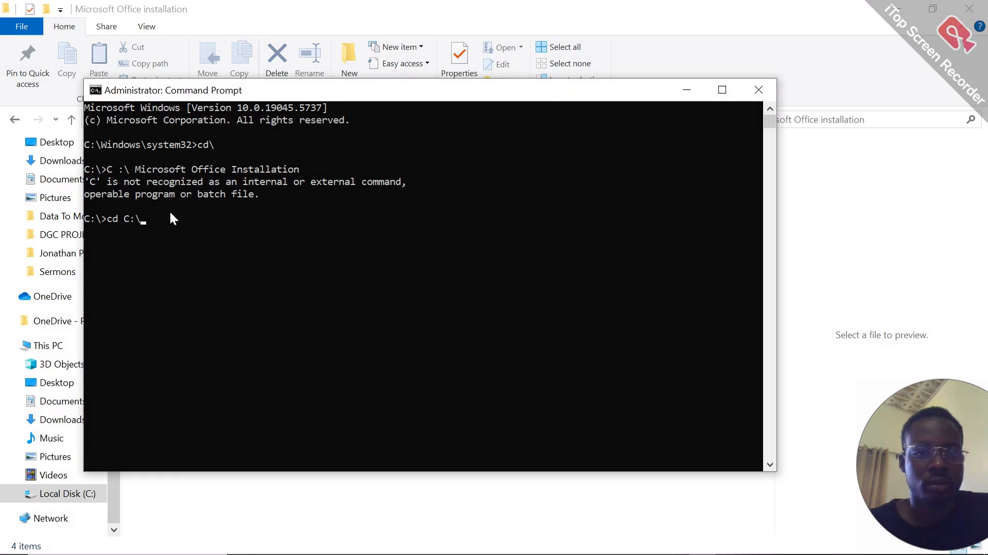
pyautogui.click(170, 211)
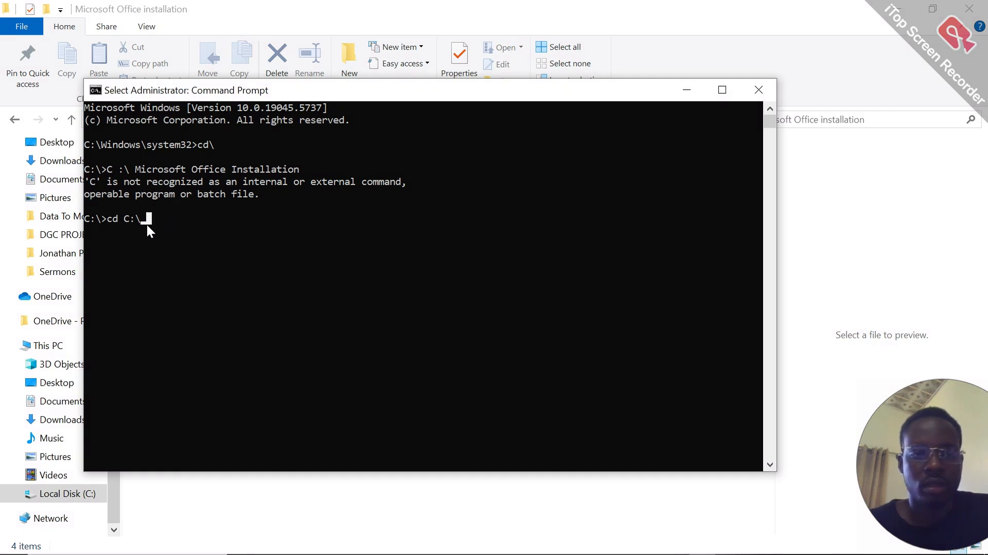
pyautogui.hotkey('ctrl', 'v')
pyautogui.press('Return')
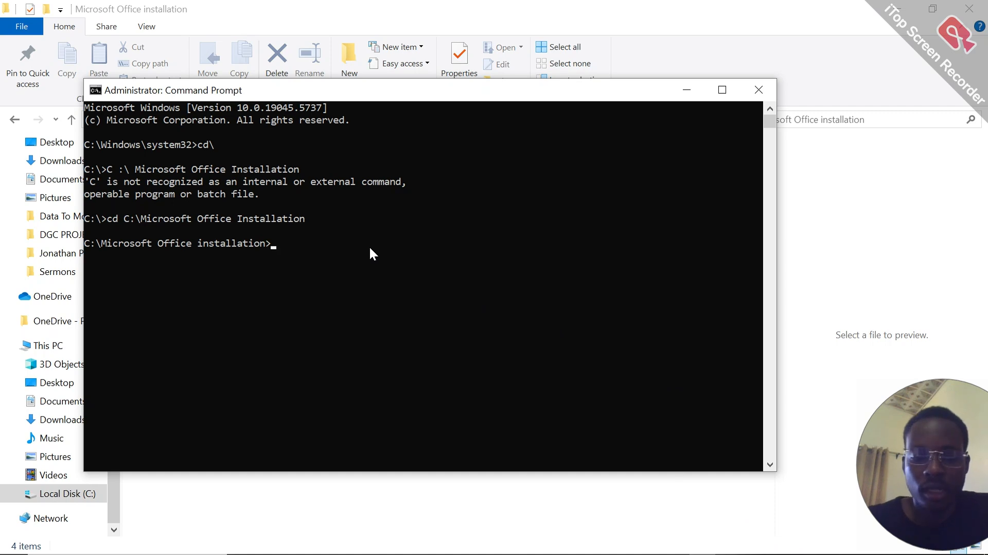
# Run "setup.exe /configure Configuration.xml" from the installation folder, checking the configuration file's name in File Explorer
pyautogui.write('setu')
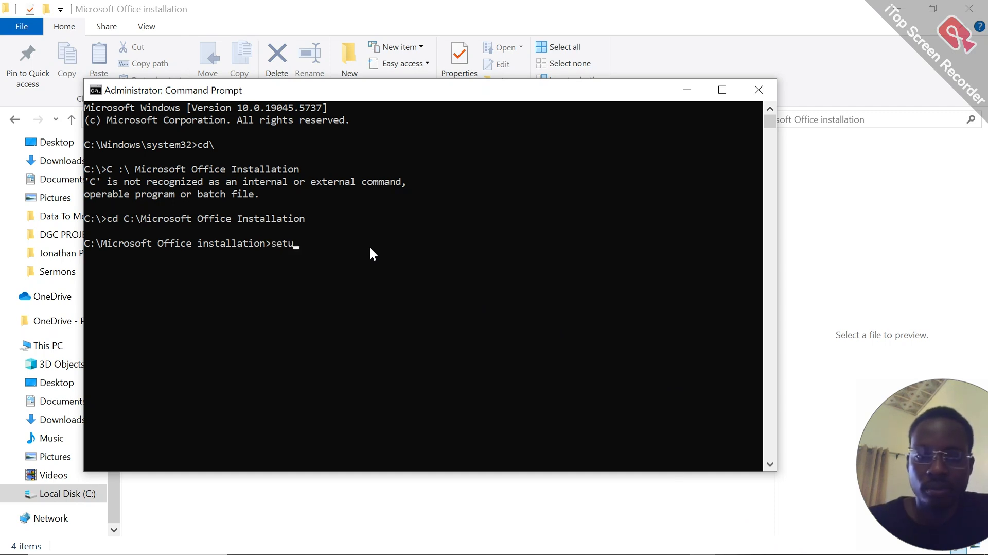
pyautogui.write('p.exe')
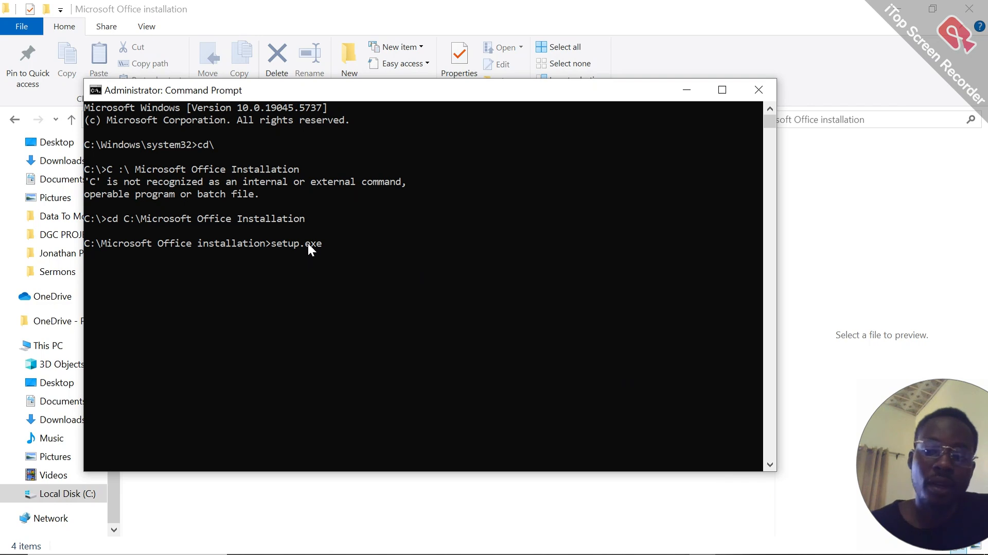
pyautogui.click(833, 159)
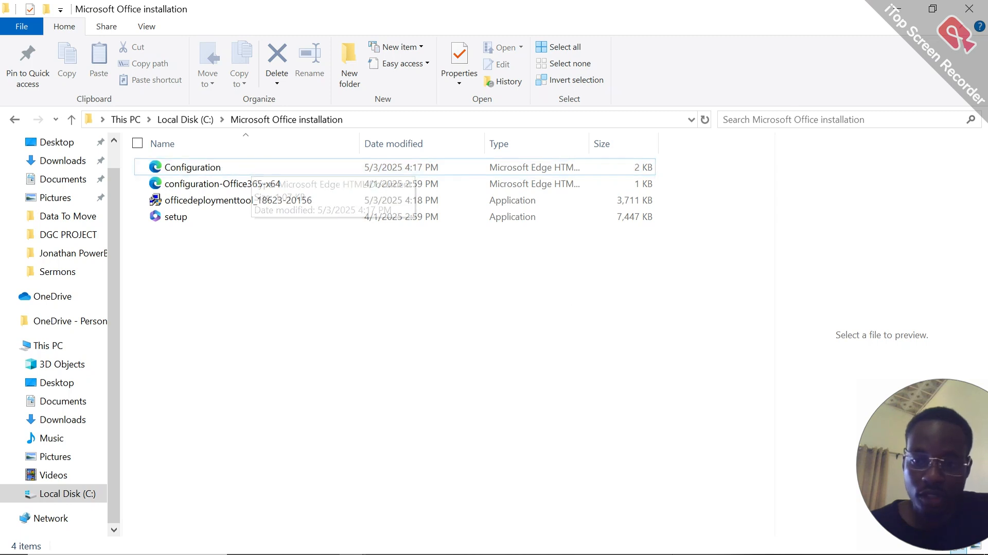
pyautogui.click(702, 543)
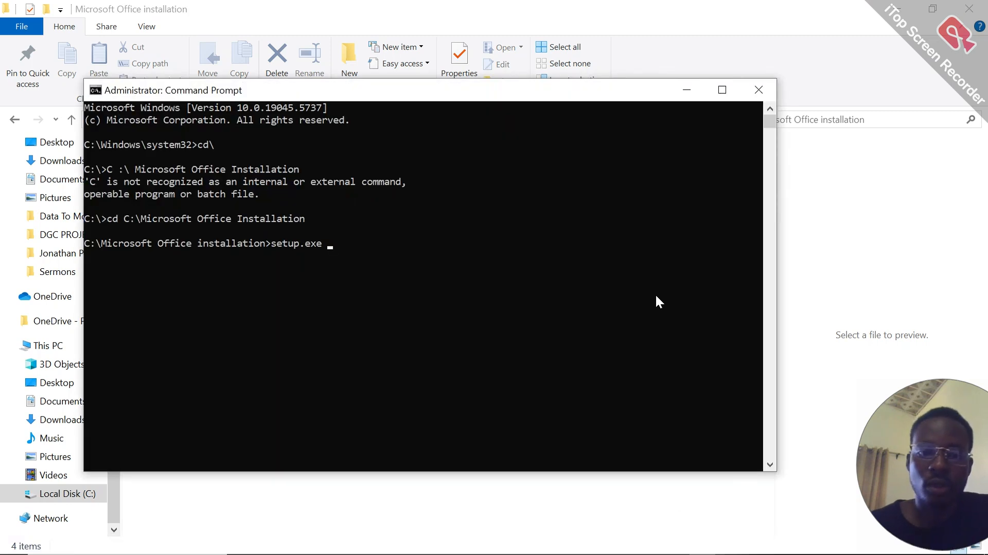
pyautogui.write('\\')
pyautogui.press('BackSpace')
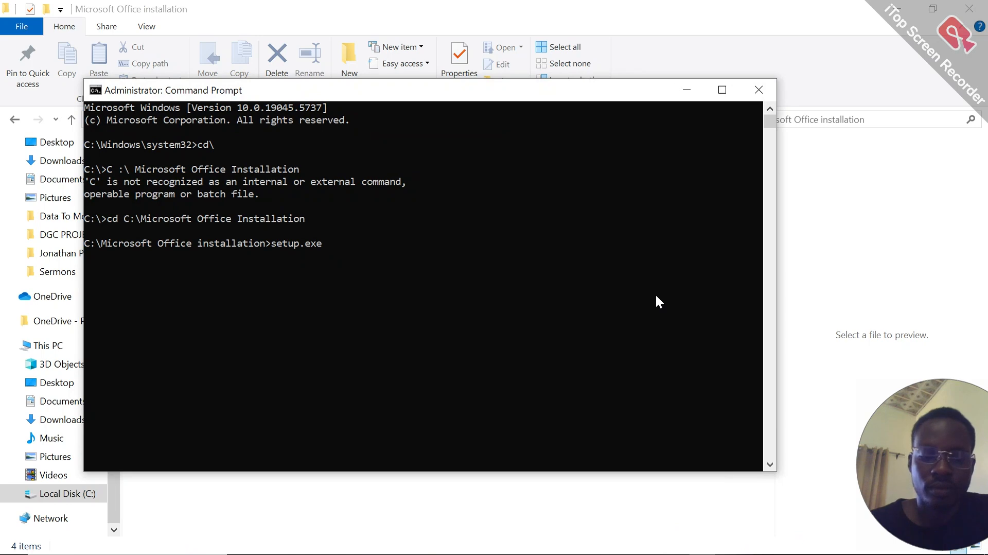
pyautogui.write('/')
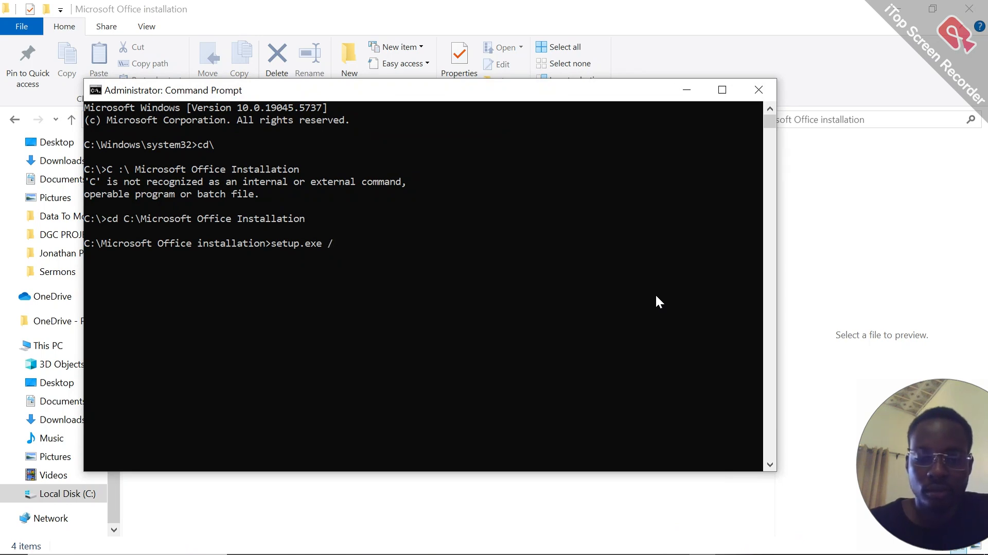
pyautogui.write('configur')
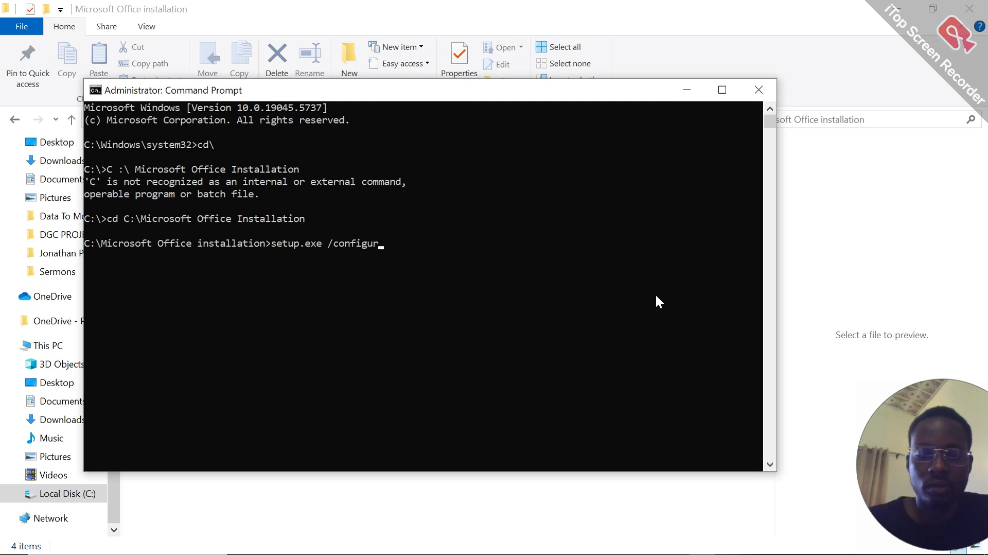
pyautogui.write('e Conf')
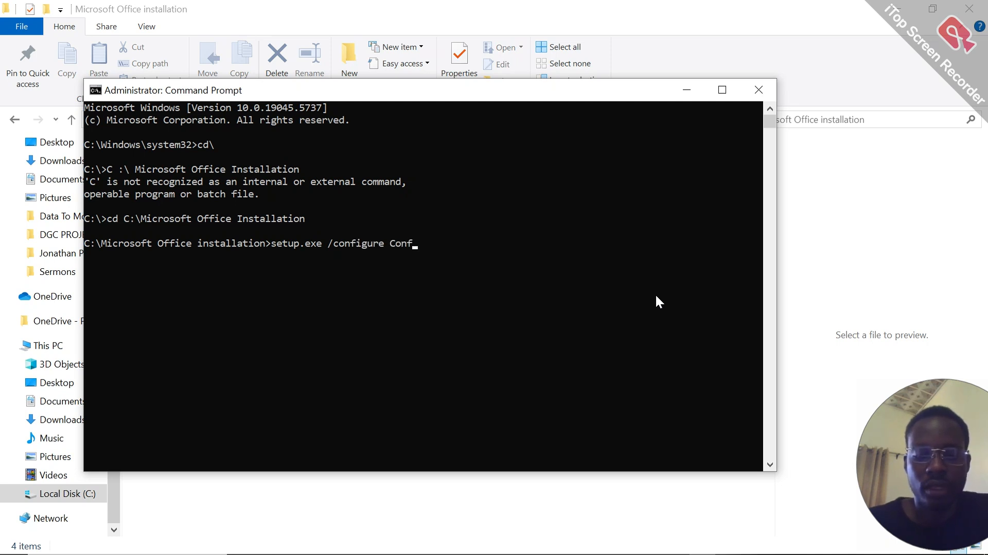
pyautogui.write('iguratio')
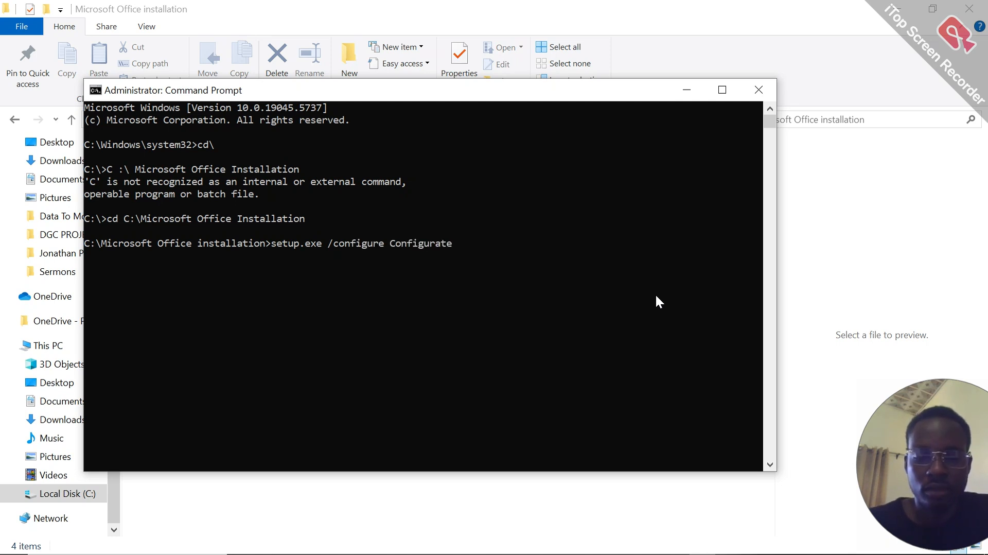
pyautogui.write('n')
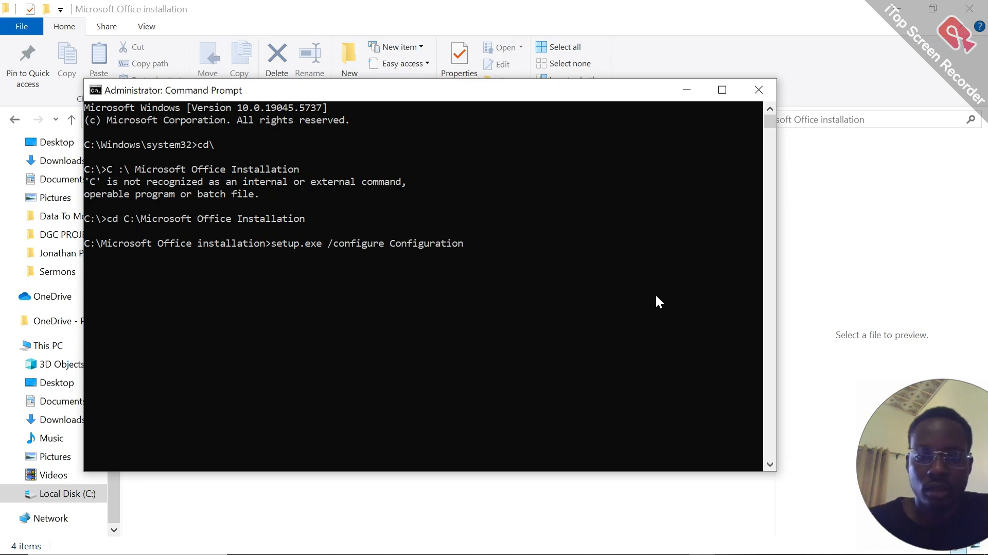
pyautogui.write('.xml')
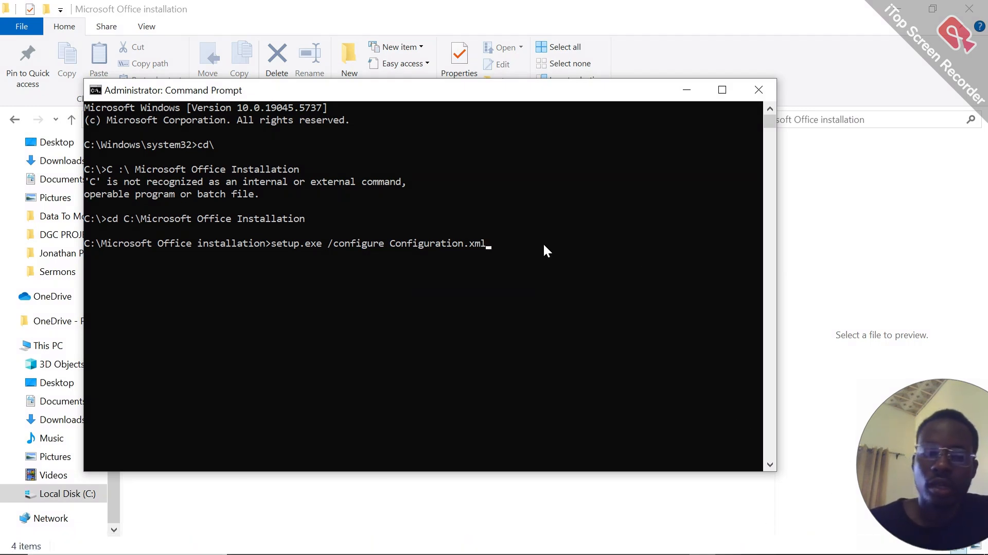
pyautogui.press('Return')
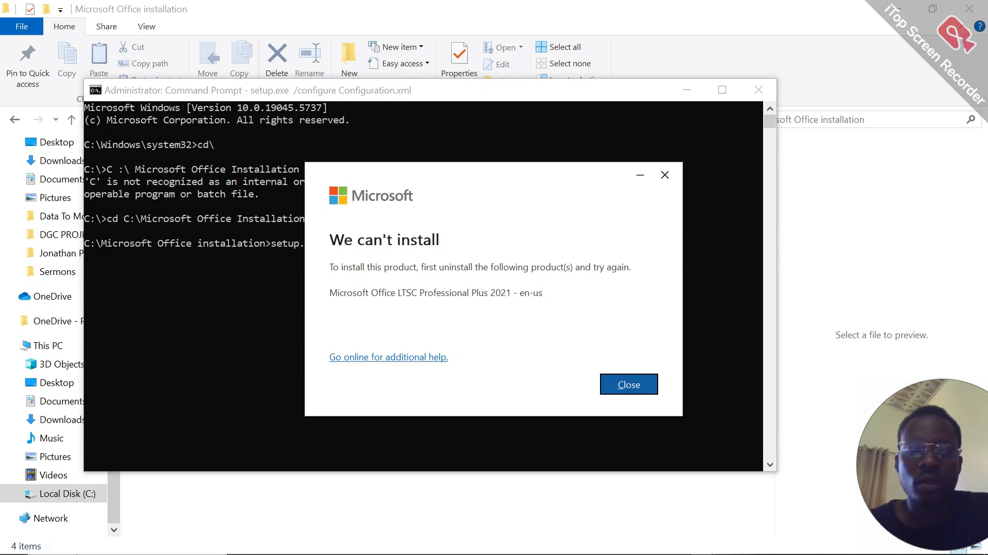
# Search Windows for "unin", open Control Panel's list of programs to uninstall, and maximize that window
pyautogui.moveTo(100, 543)
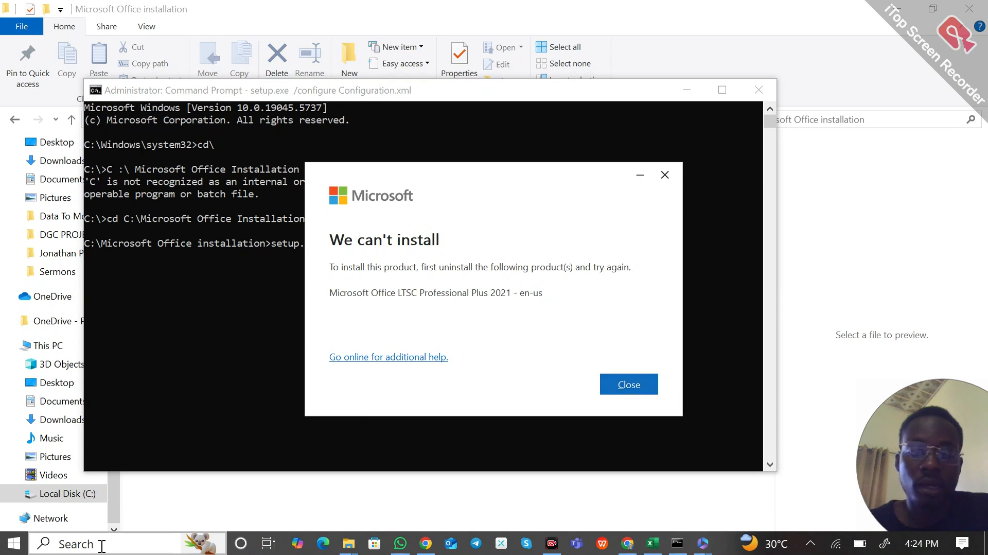
pyautogui.click(102, 545)
pyautogui.write('u')
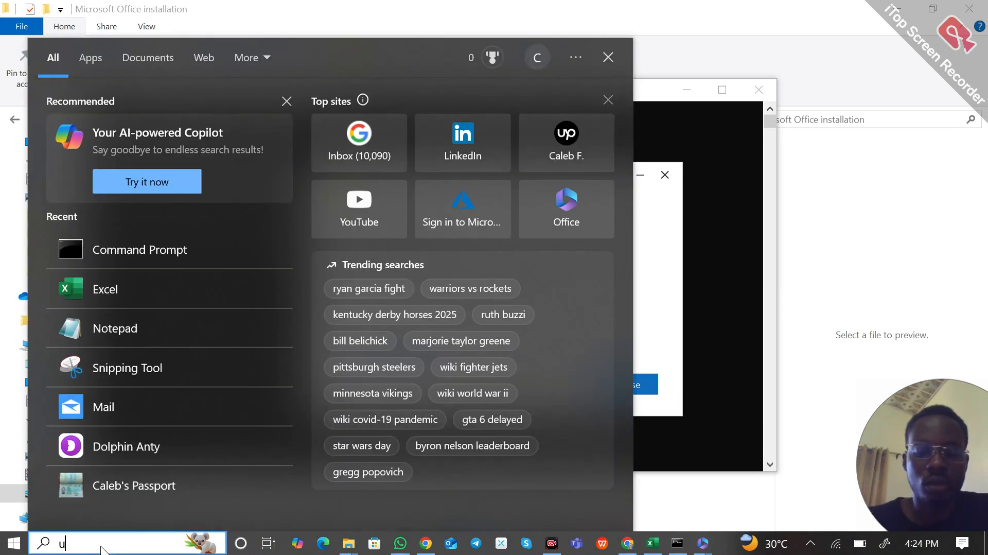
pyautogui.write('nin')
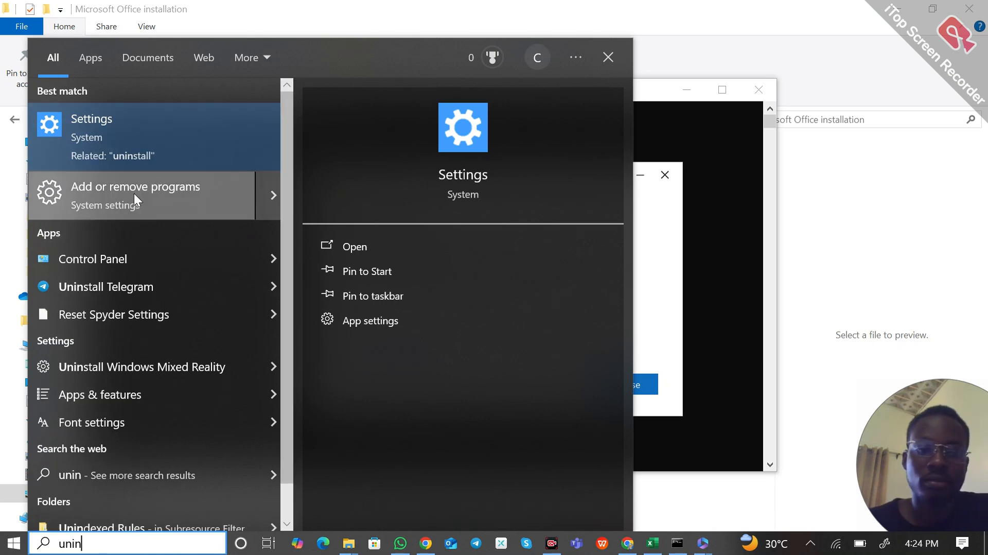
pyautogui.click(131, 252)
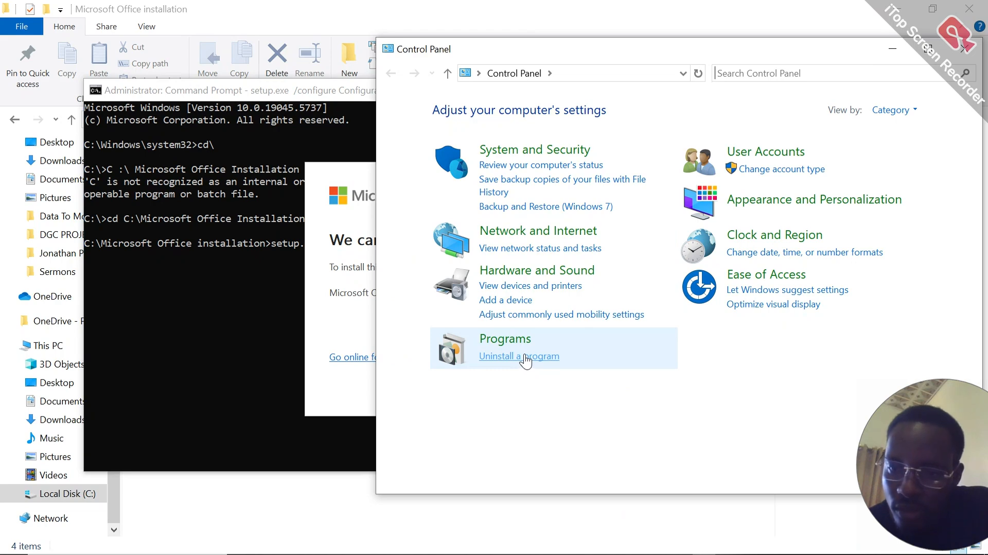
pyautogui.click(525, 361)
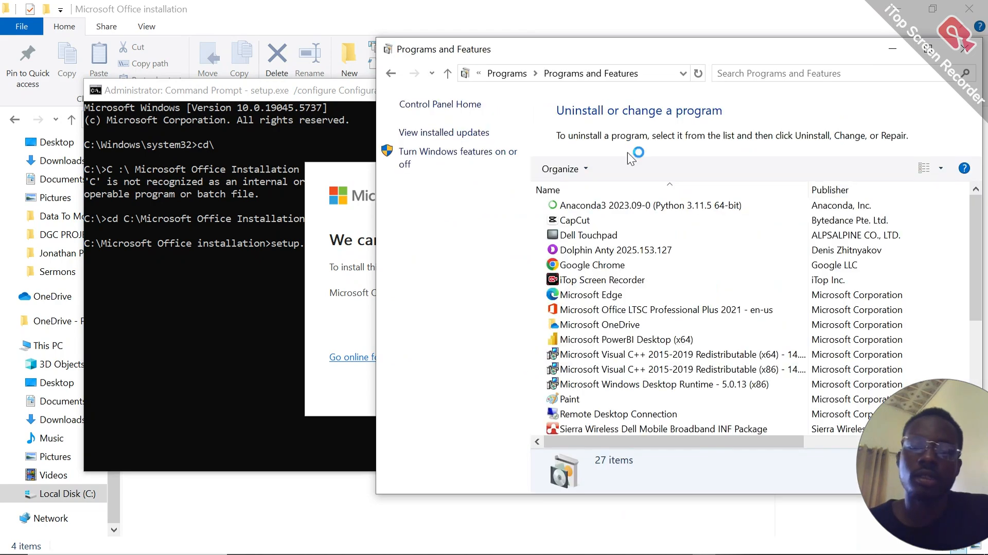
pyautogui.doubleClick(733, 47)
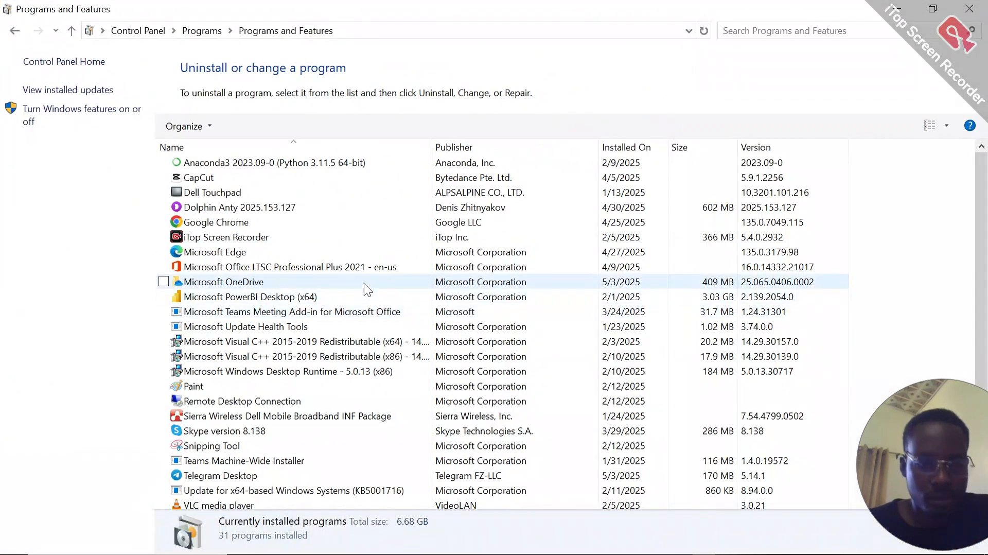
# Uninstall Microsoft Office LTSC Professional Plus 2021 - en-us, allow Microsoft Excel to be closed, and dismiss the uninstaller
pyautogui.click(340, 267)
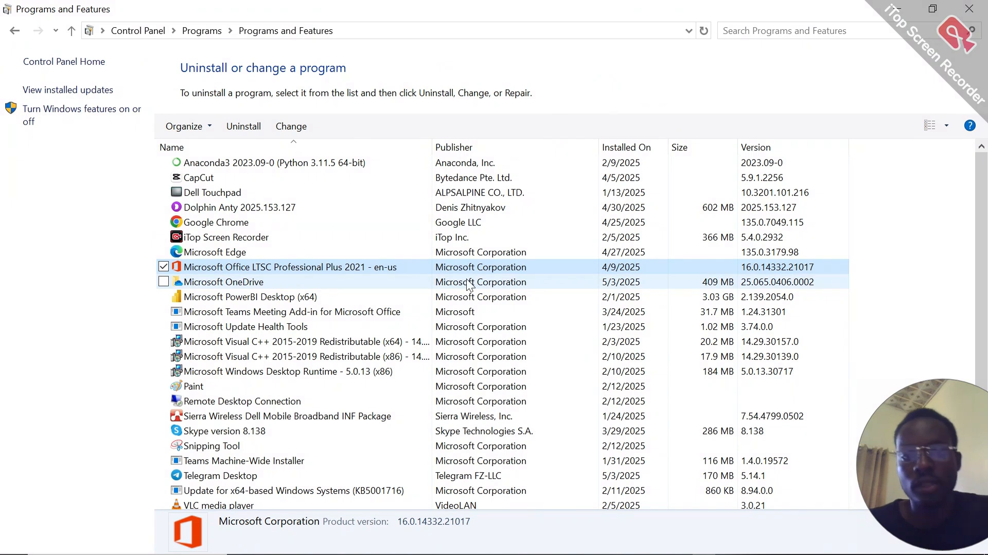
pyautogui.rightClick(390, 267)
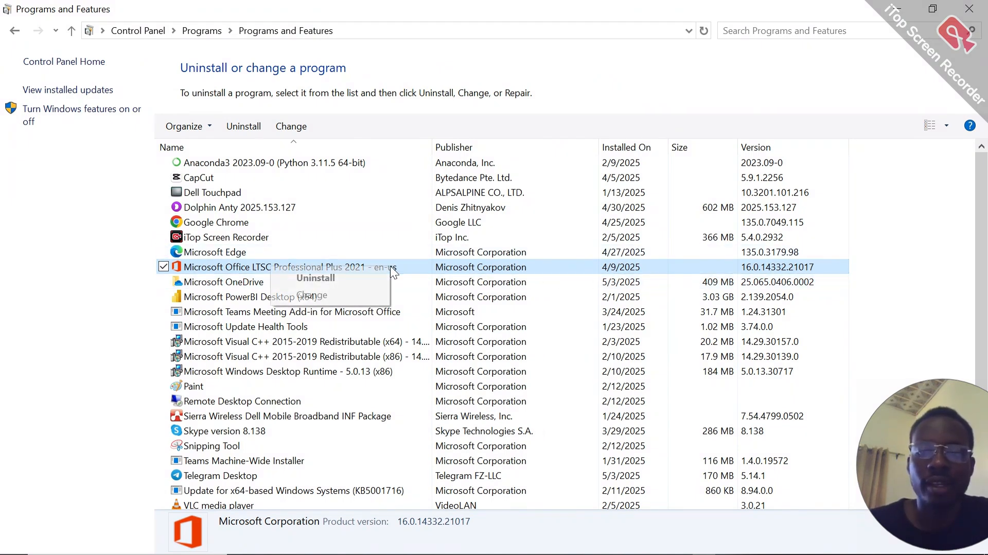
pyautogui.click(350, 286)
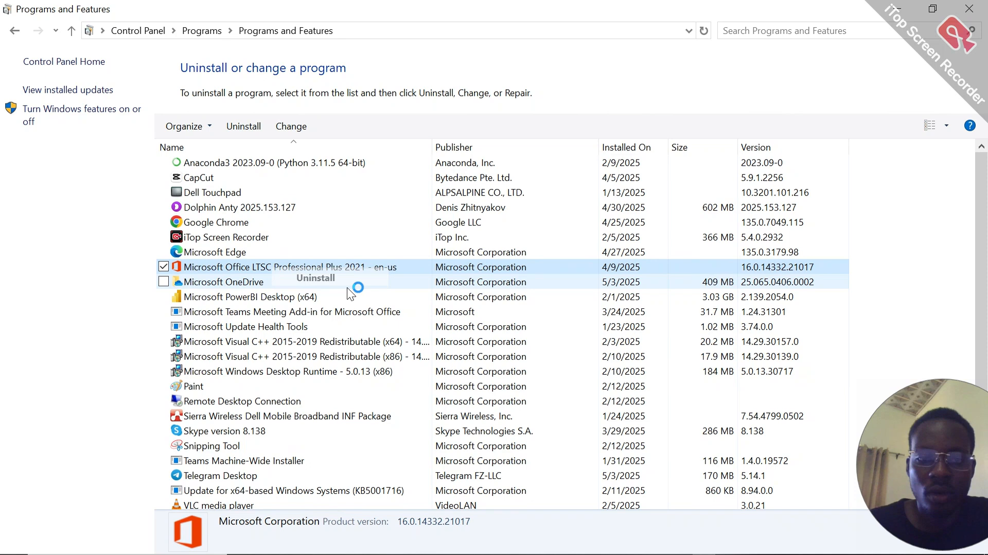
pyautogui.click(582, 371)
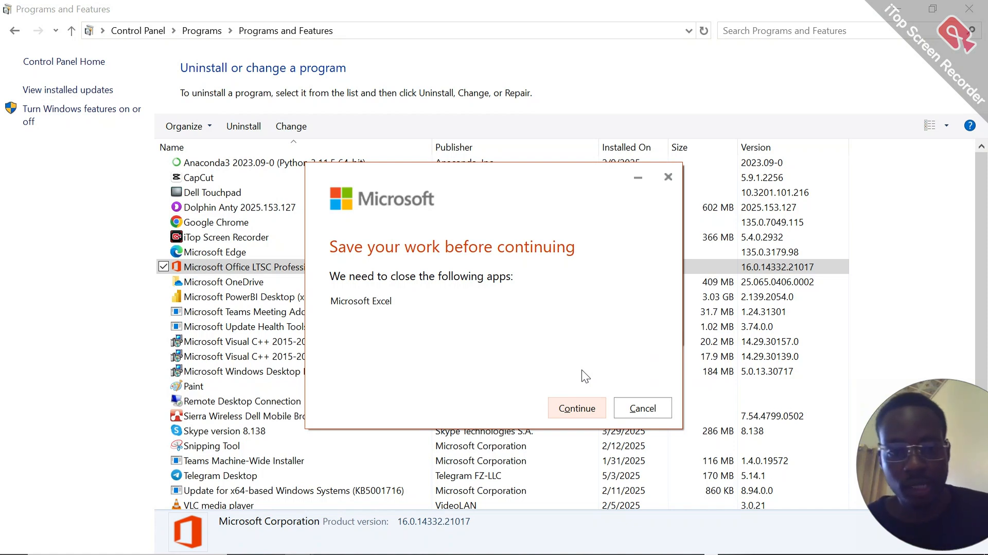
pyautogui.click(572, 407)
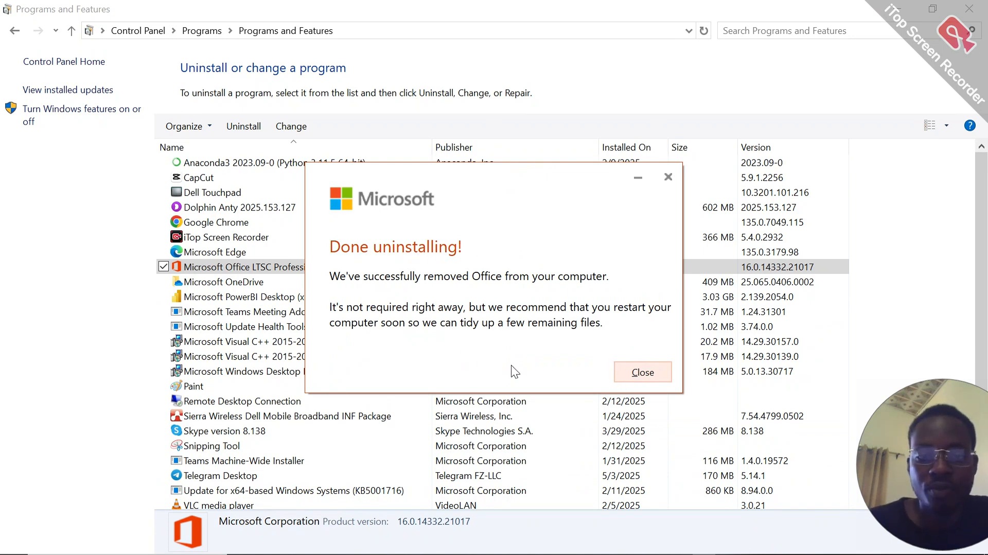
pyautogui.click(643, 371)
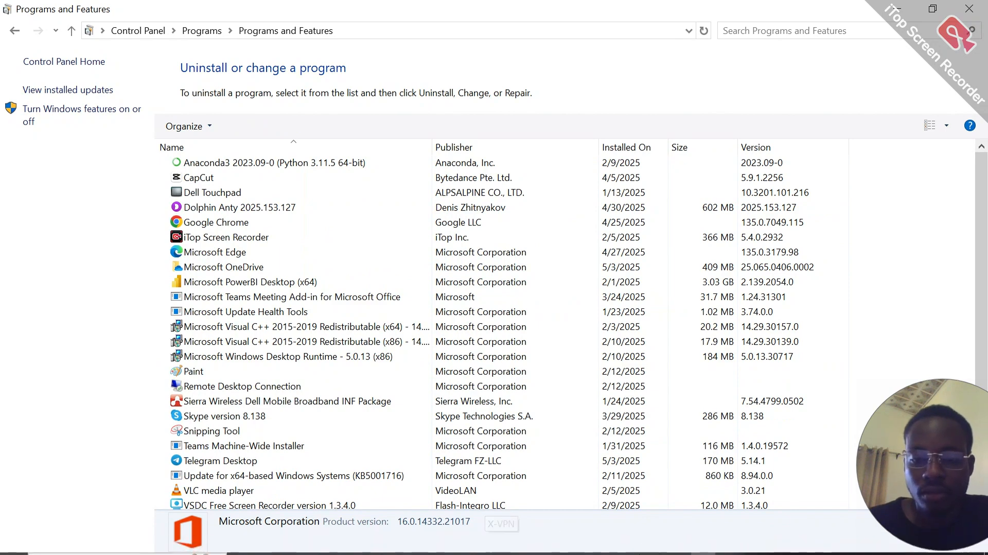
# Switch to Command Prompt and try to execute the pending setup command again
pyautogui.click(652, 545)
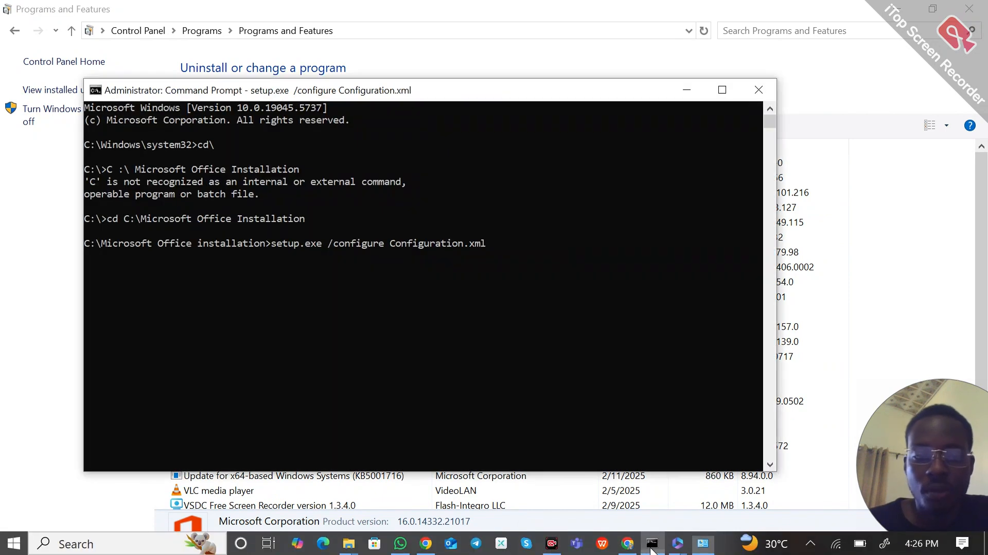
pyautogui.click(533, 244)
pyautogui.click(240, 254)
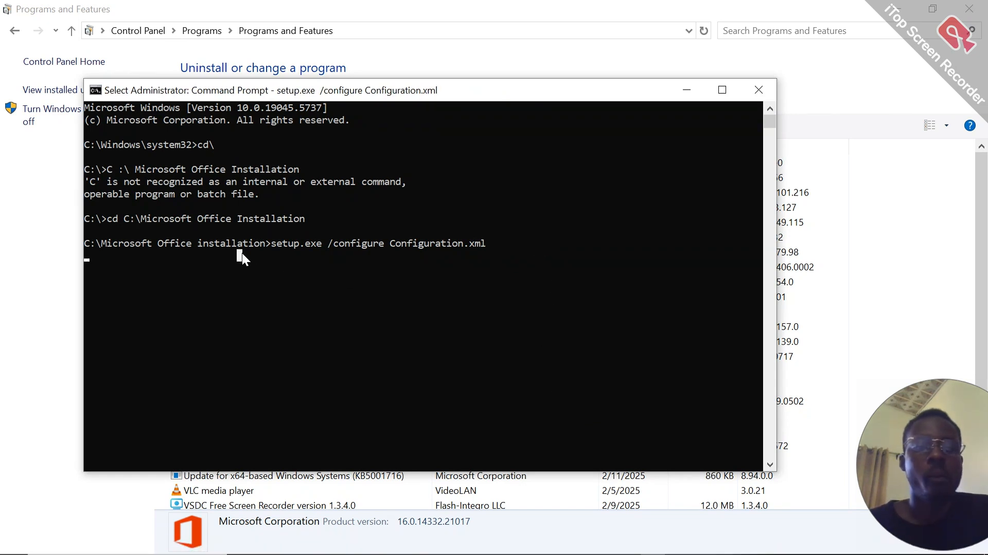
pyautogui.press('Return')
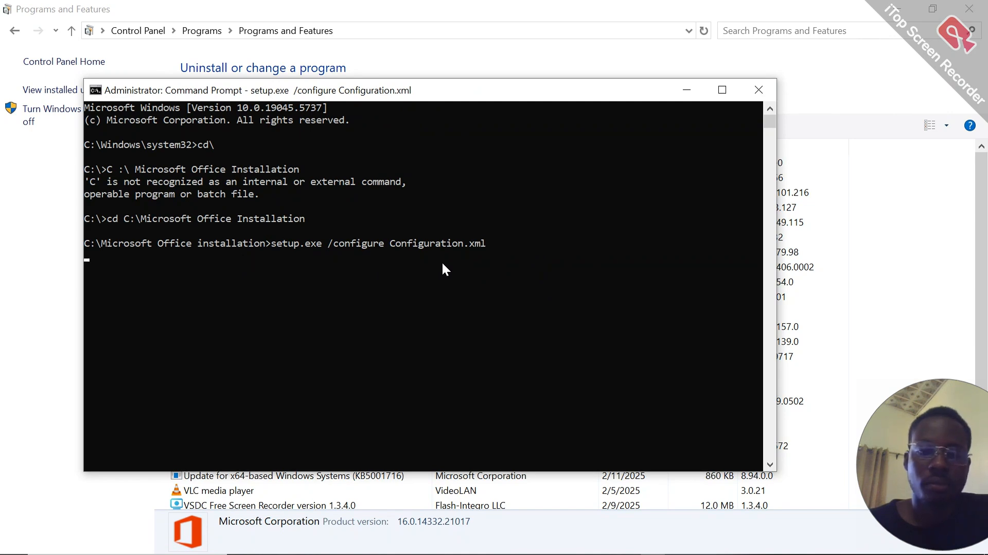
pyautogui.click(522, 243)
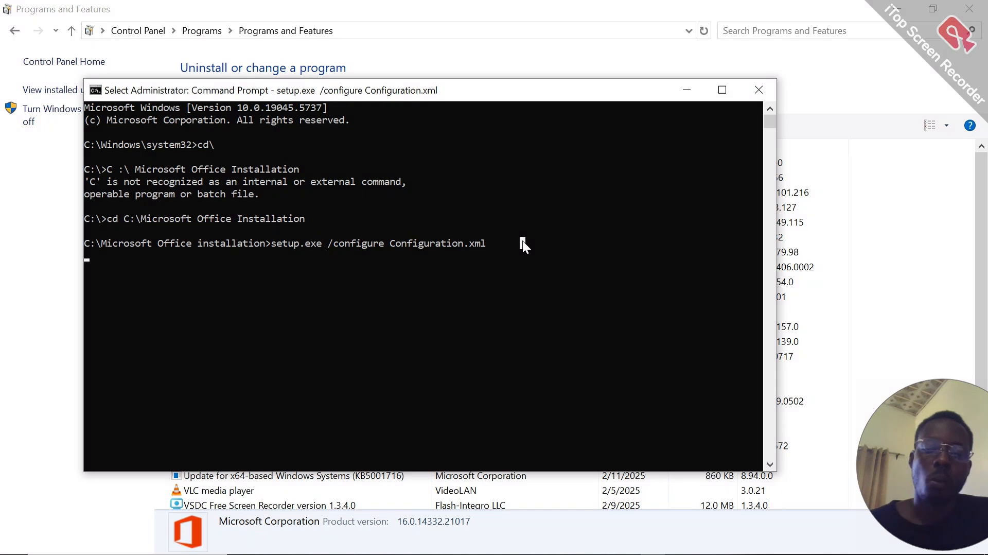
pyautogui.press('Return')
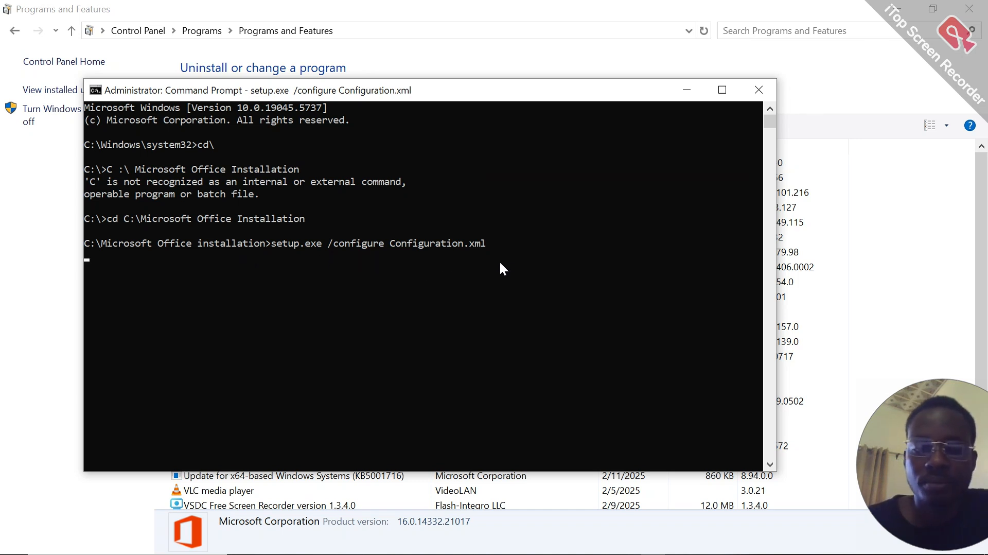
pyautogui.click(517, 245)
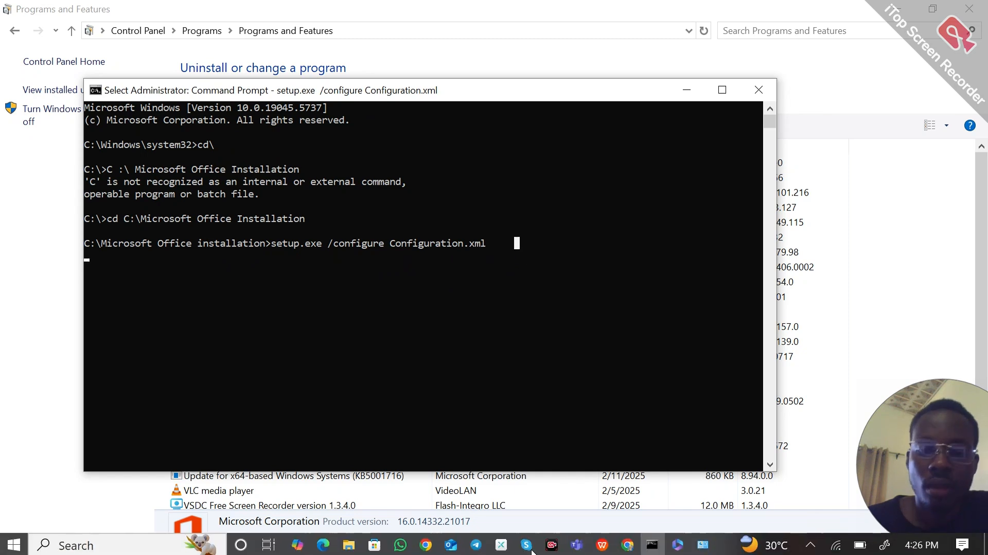
# Bring up the Office setup windows left open in the background and close the "We can't install" dialog
pyautogui.click(701, 547)
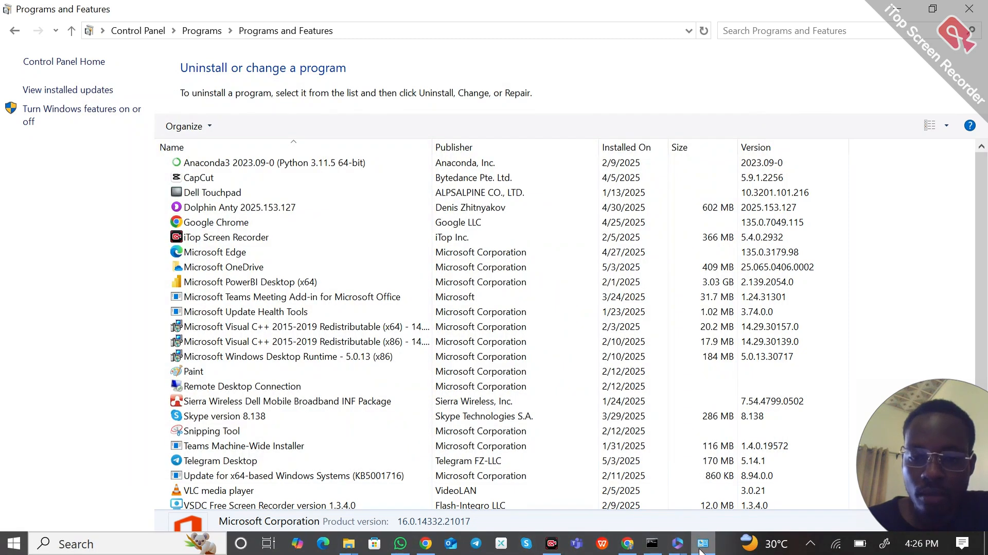
pyautogui.moveTo(678, 543)
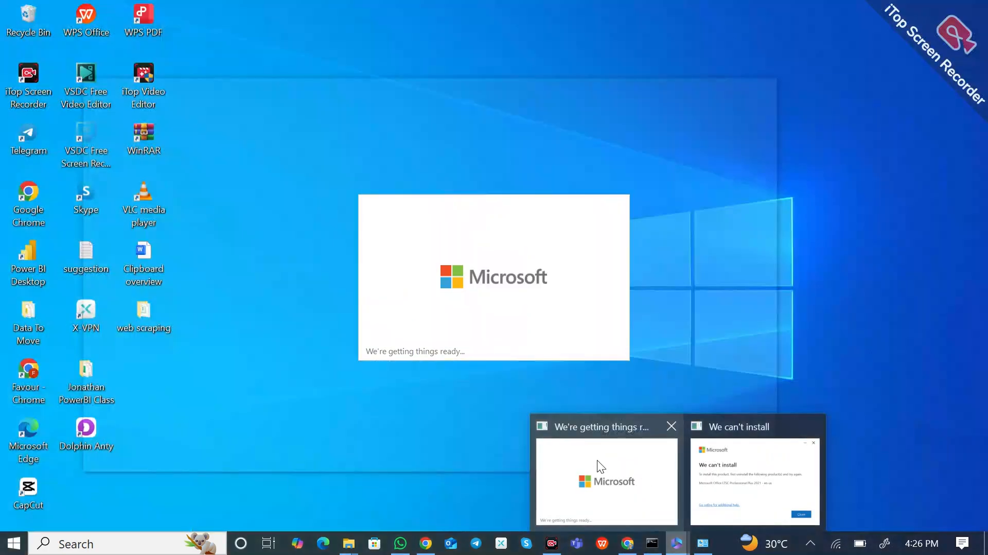
pyautogui.click(599, 466)
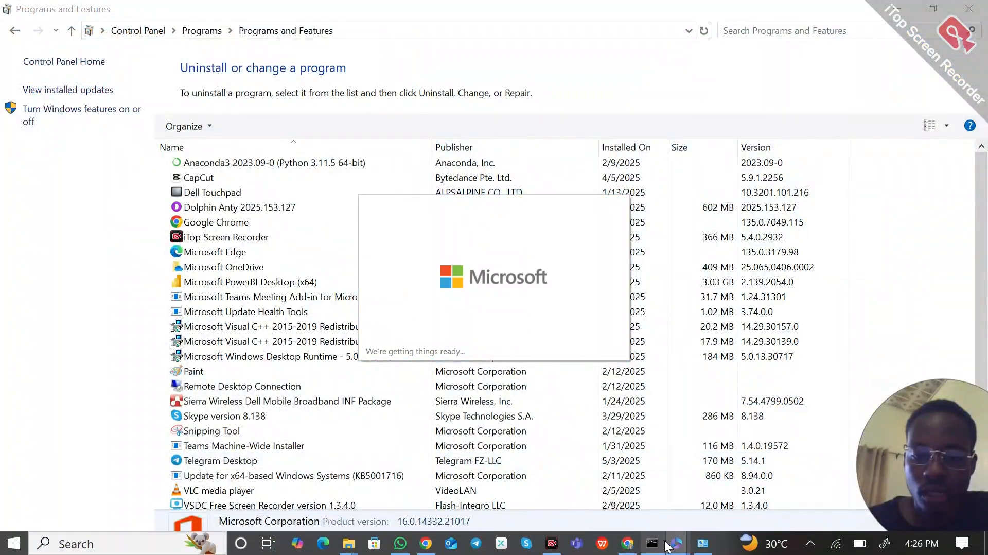
pyautogui.moveTo(679, 545)
pyautogui.click(725, 466)
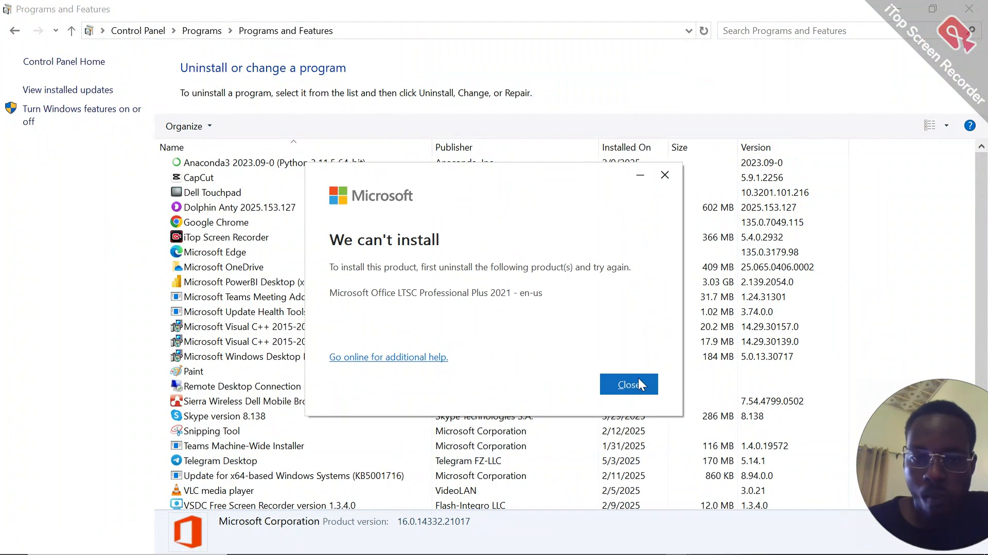
pyautogui.click(638, 383)
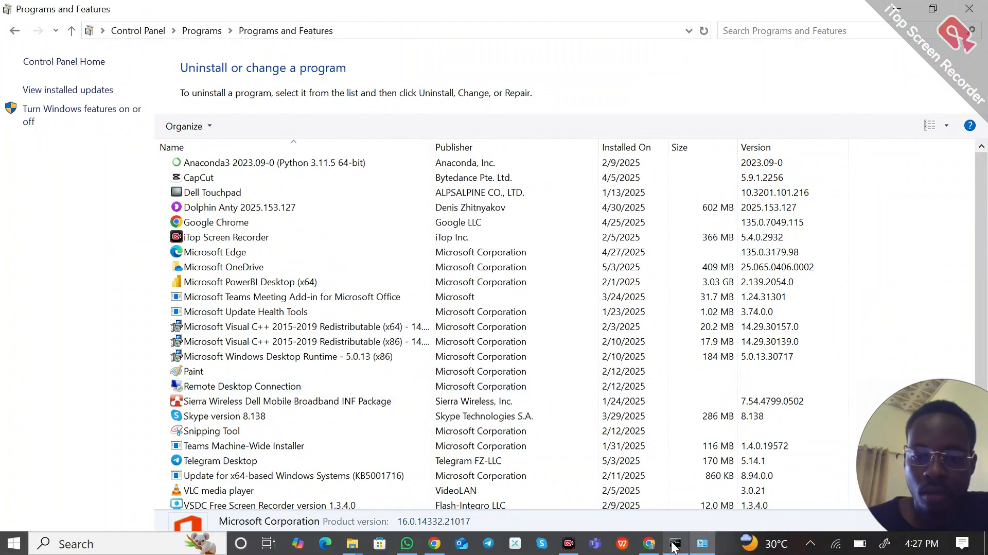
# Switch back to Command Prompt and rerun the earlier command "cd C:\Microsoft Office Installation"
pyautogui.click(687, 546)
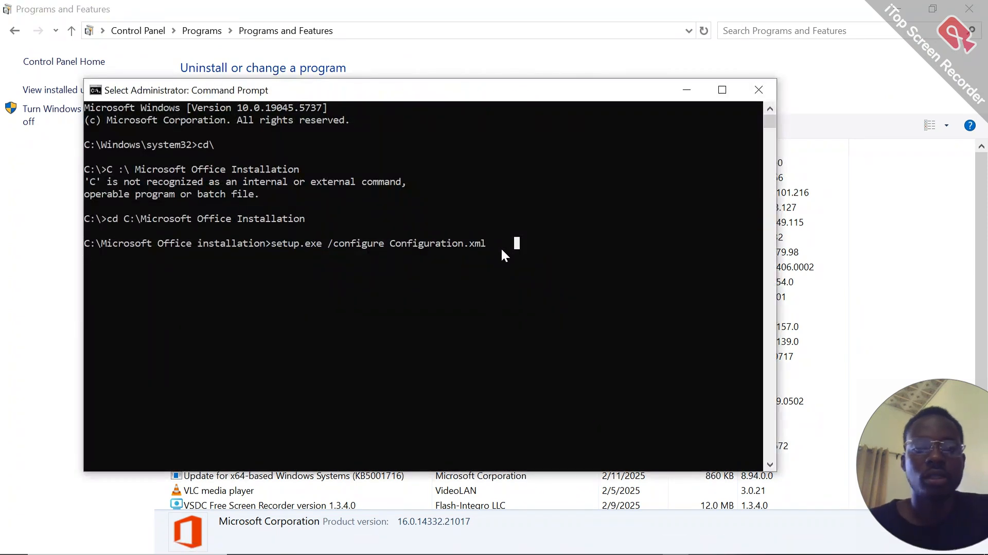
pyautogui.press('Up')
pyautogui.press('Up')
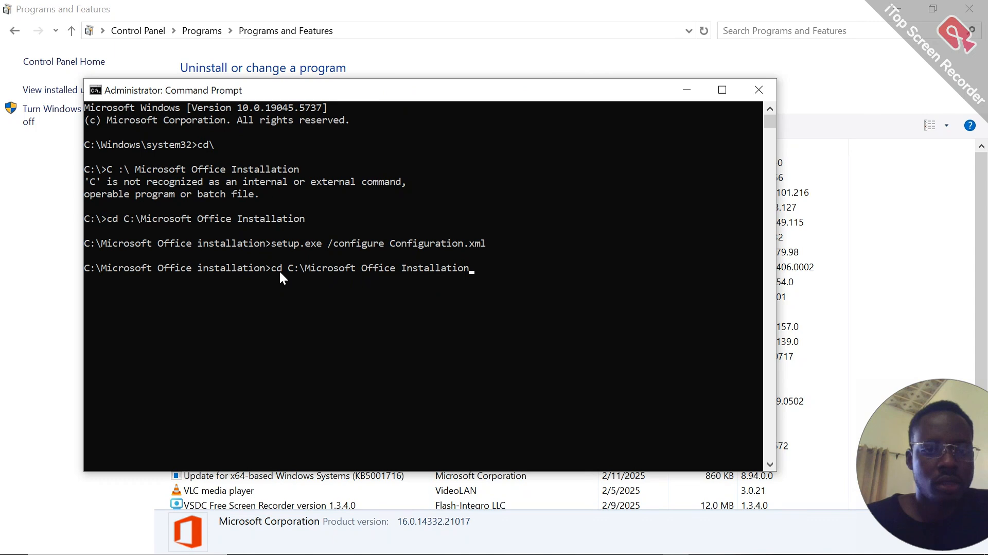
pyautogui.press('Return')
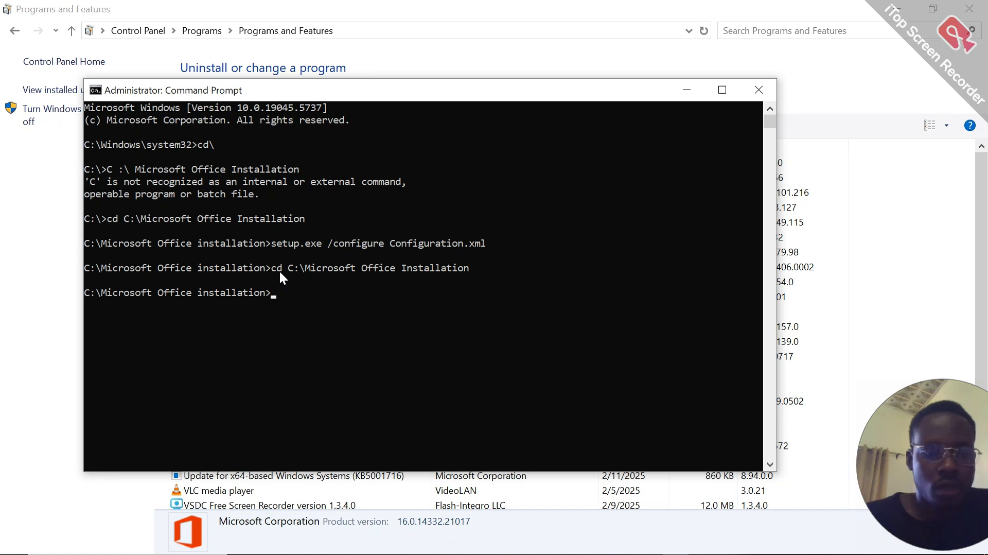
# Recall "setup.exe /configure Configuration.xml" from the command history, run it, and close the installer once the Office installation finishes
pyautogui.press('Up')
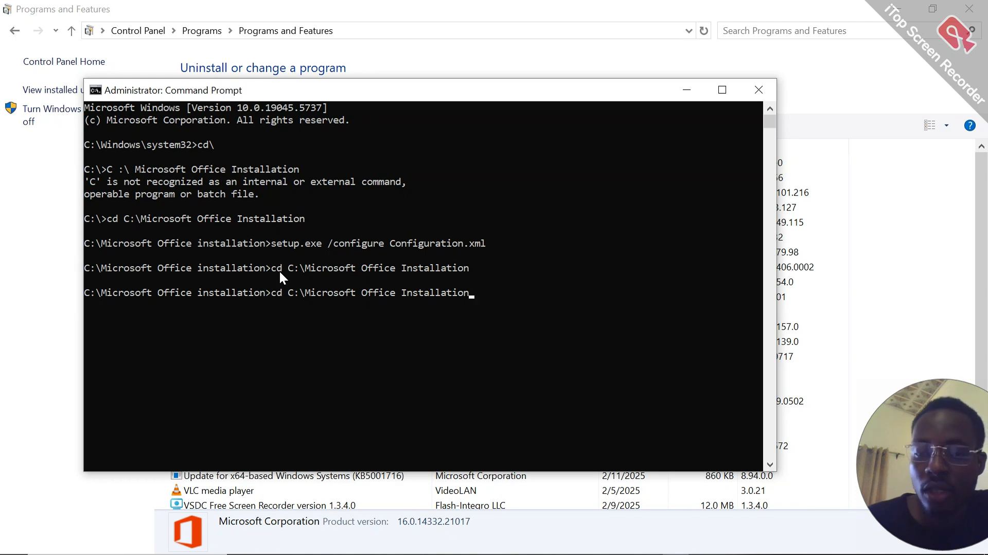
pyautogui.press('Up')
pyautogui.press('Down')
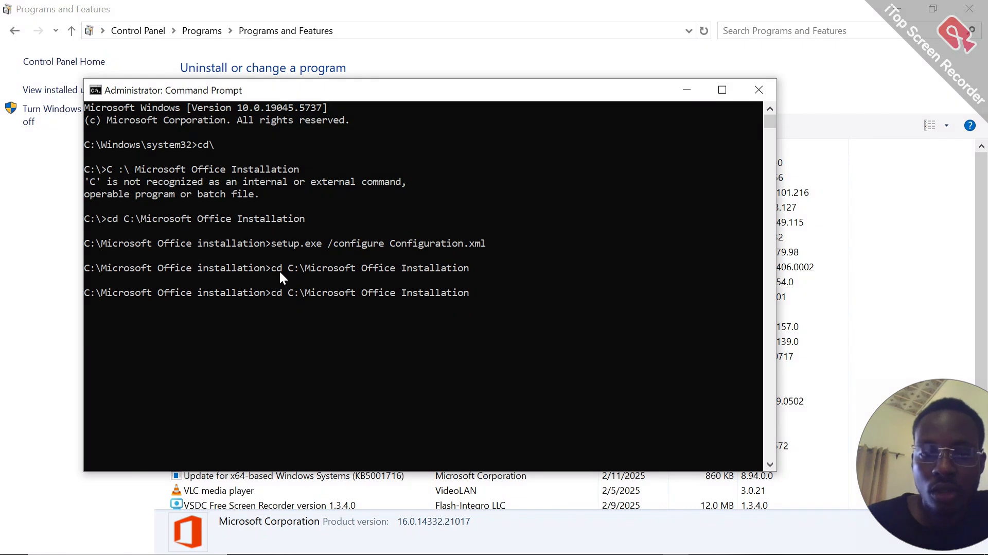
pyautogui.press('Up')
pyautogui.press('Down')
pyautogui.press('Up')
pyautogui.press('Up')
pyautogui.press('Up')
pyautogui.press('Up')
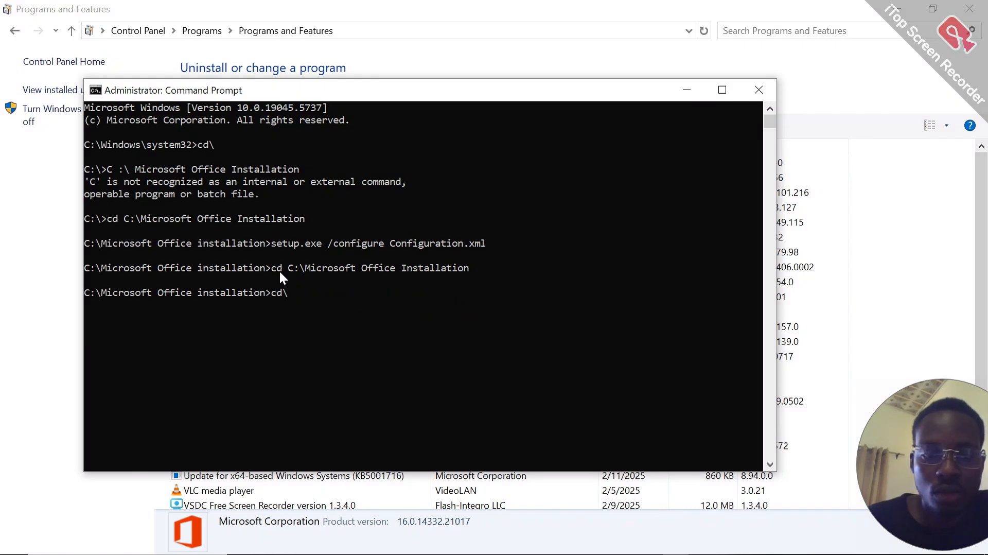
pyautogui.press('Down')
pyautogui.press('Down')
pyautogui.press('Down')
pyautogui.press('Down')
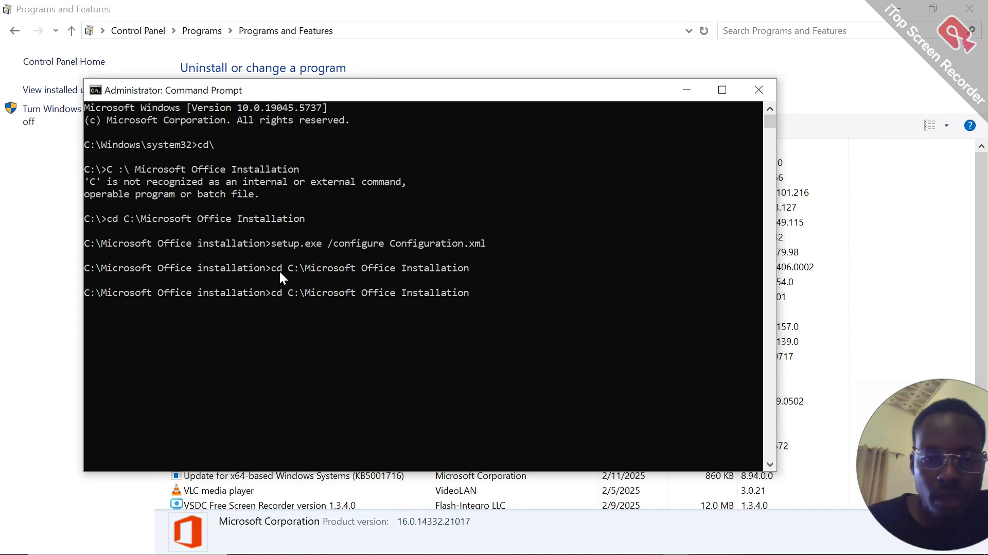
pyautogui.press('Up')
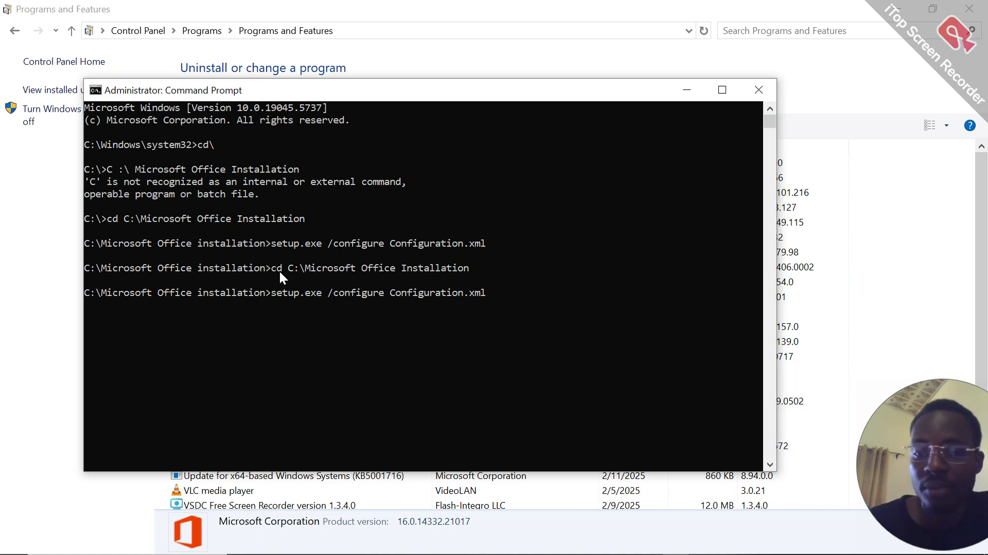
pyautogui.press('Return')
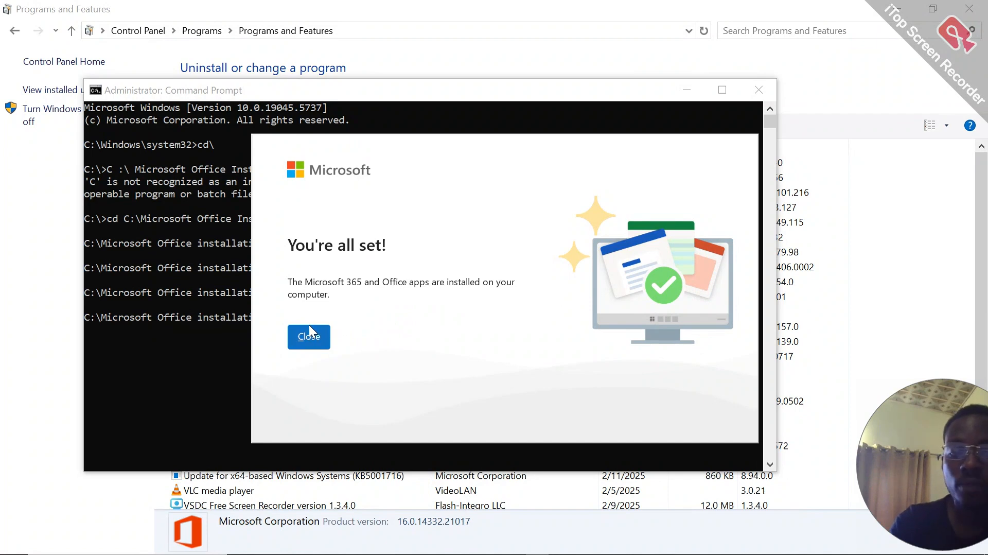
pyautogui.click(299, 339)
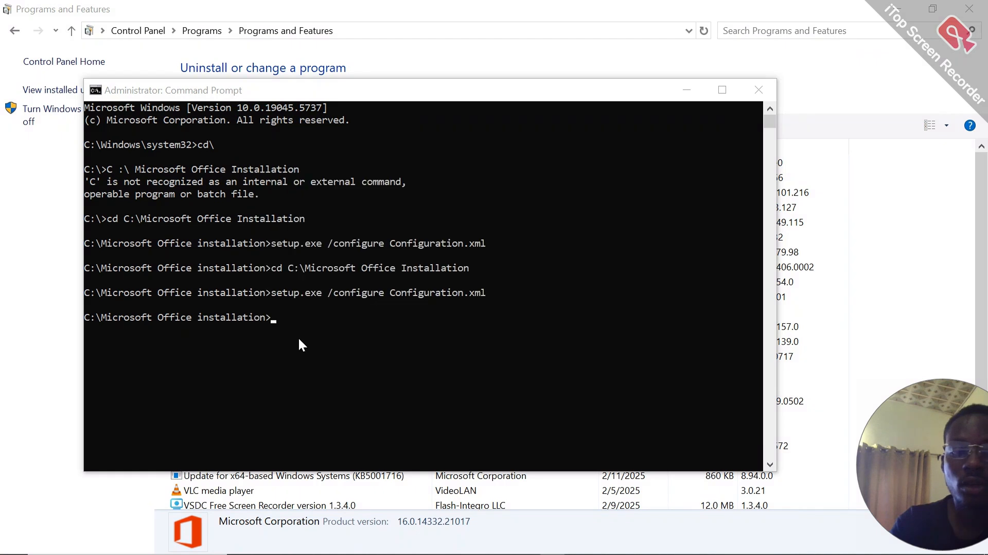
pyautogui.moveTo(655, 545)
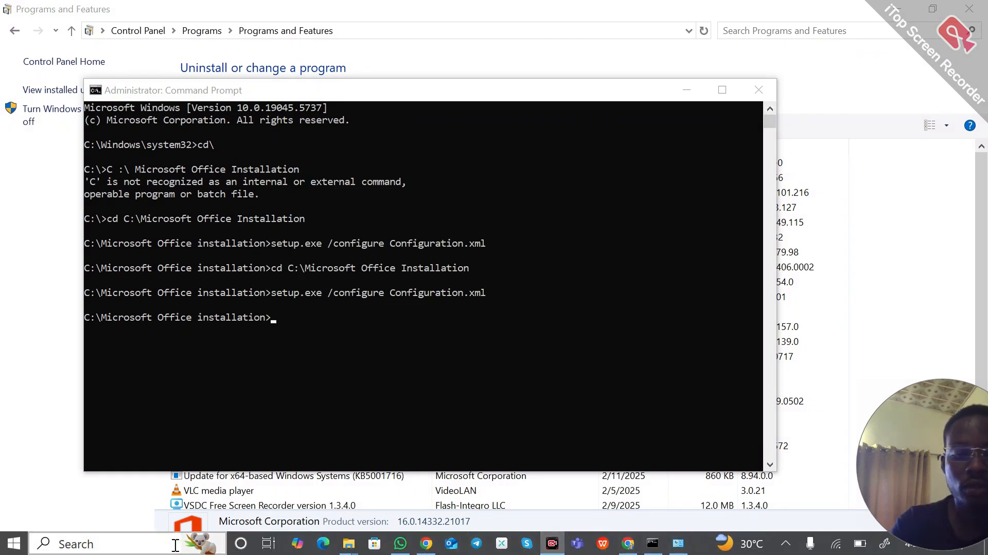
pyautogui.click(133, 545)
pyautogui.write('of')
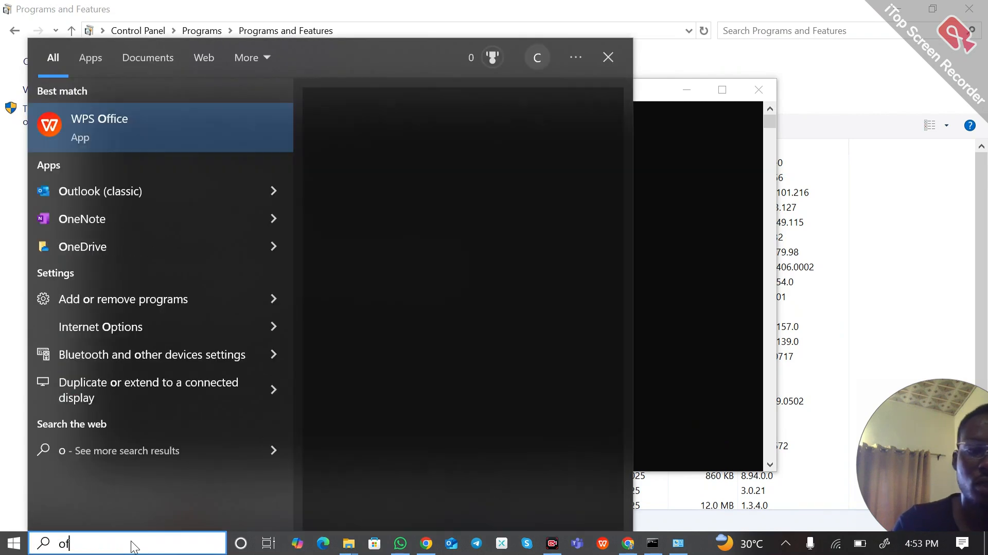
pyautogui.write('f')
pyautogui.press('BackSpace')
pyautogui.press('BackSpace')
pyautogui.press('BackSpace')
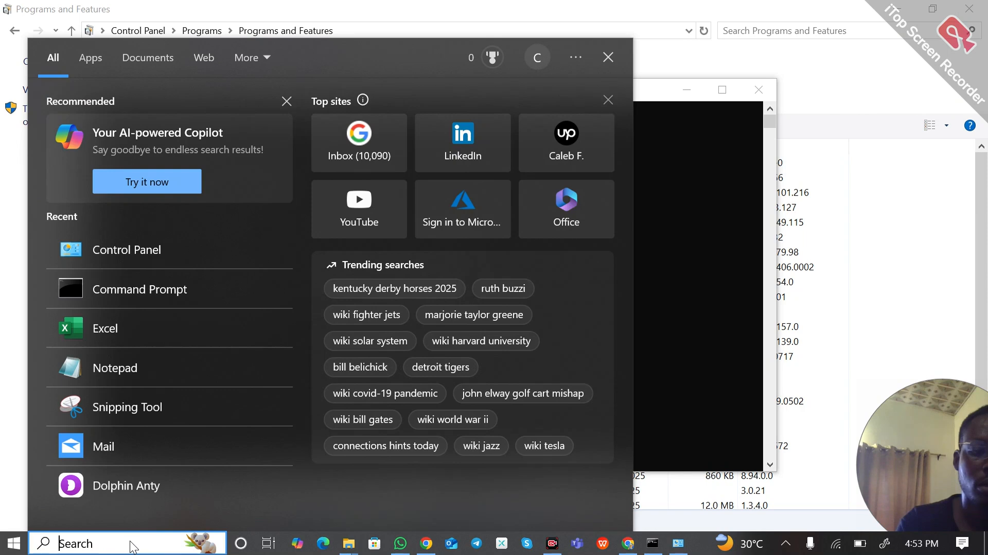
pyautogui.write('m')
pyautogui.press('BackSpace')
# Find and launch Excel, maximize its window, view the product information on the Account page, and return to the Home page
pyautogui.write('exc')
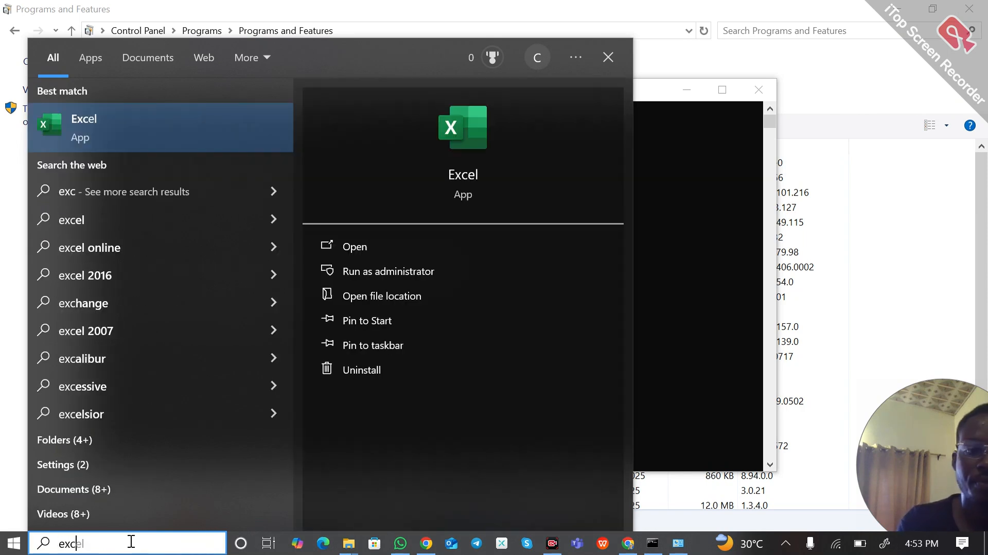
pyautogui.press('Return')
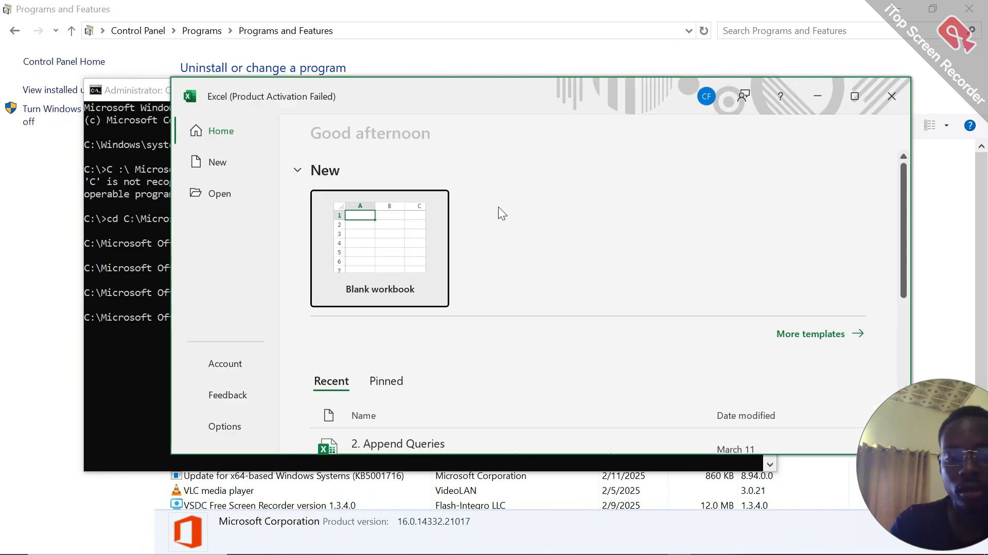
pyautogui.click(844, 95)
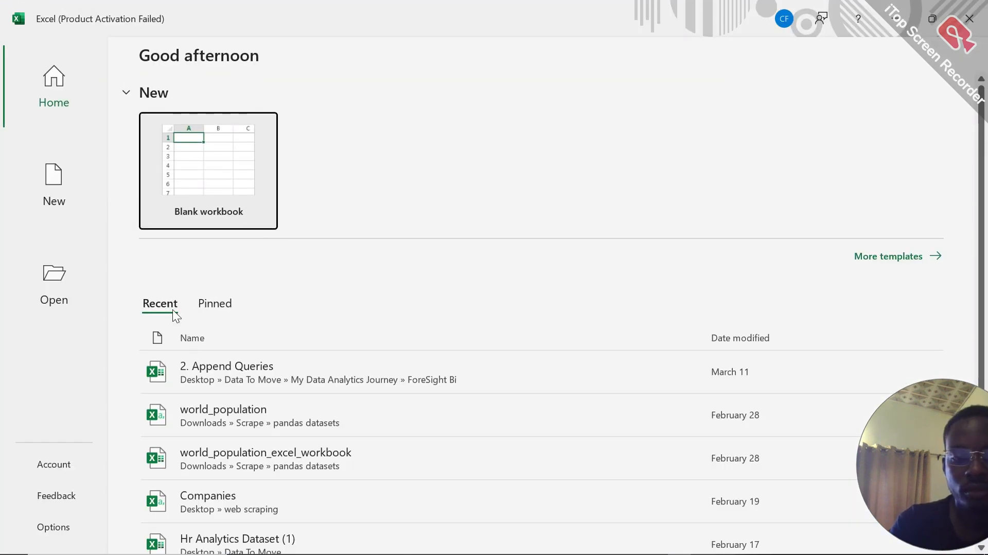
pyautogui.click(71, 463)
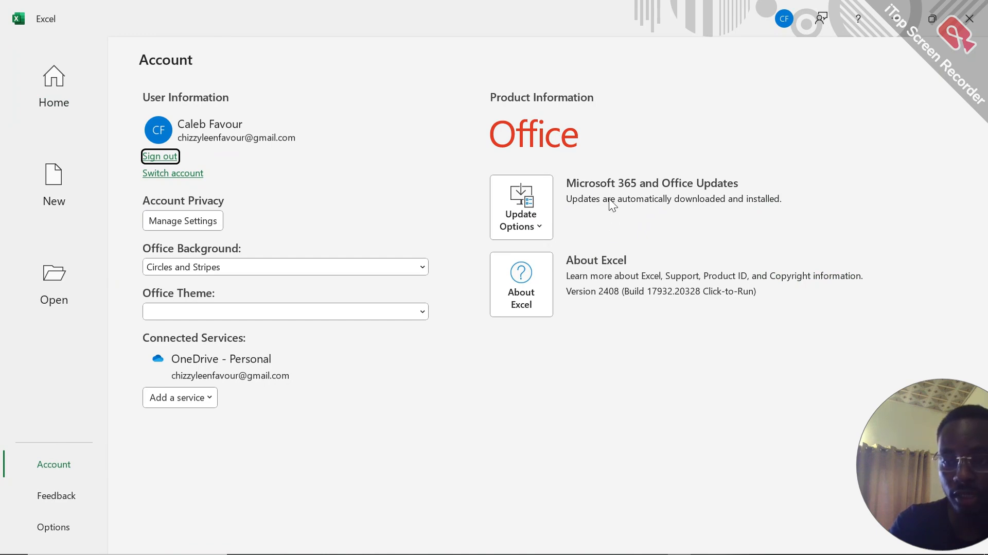
pyautogui.click(66, 94)
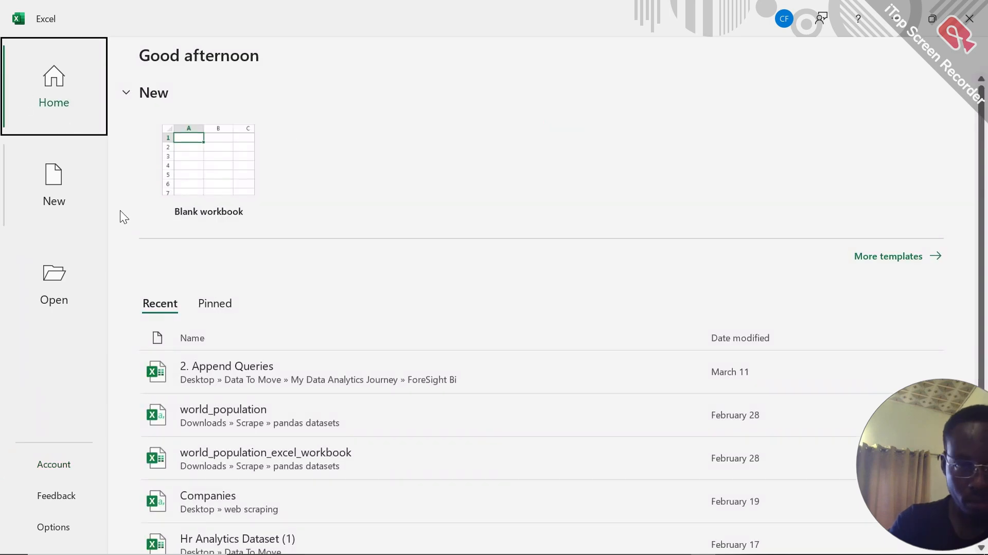
# Create a blank workbook and enter "gg" in cell F9 to test that the sheet can be edited
pyautogui.click(184, 186)
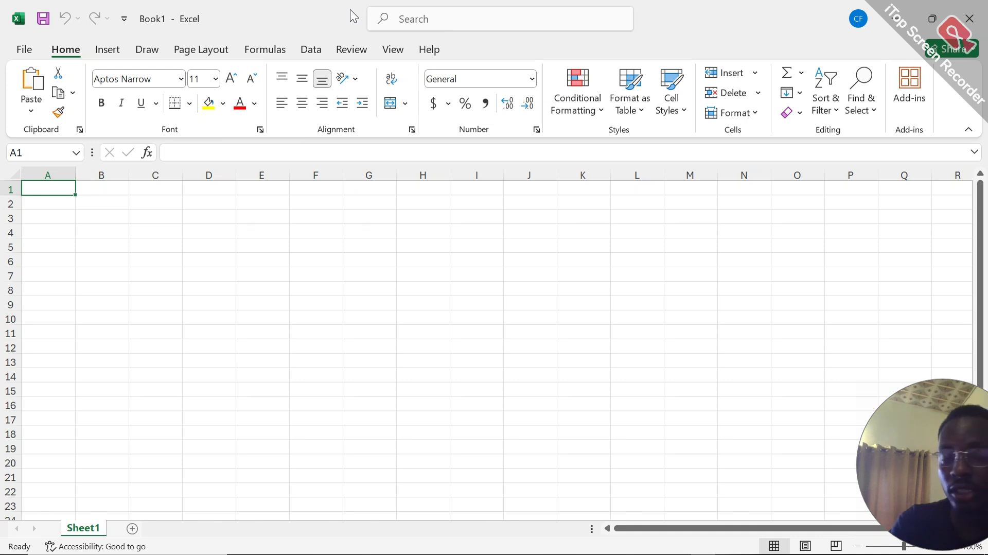
pyautogui.click(301, 300)
pyautogui.write('gg')
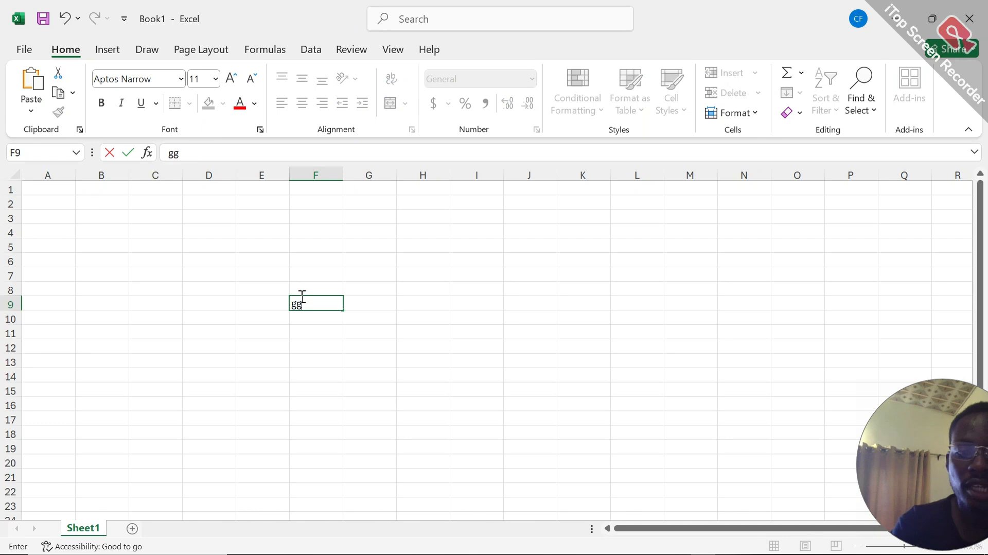
pyautogui.click(341, 290)
pyautogui.click(465, 305)
pyautogui.click(490, 363)
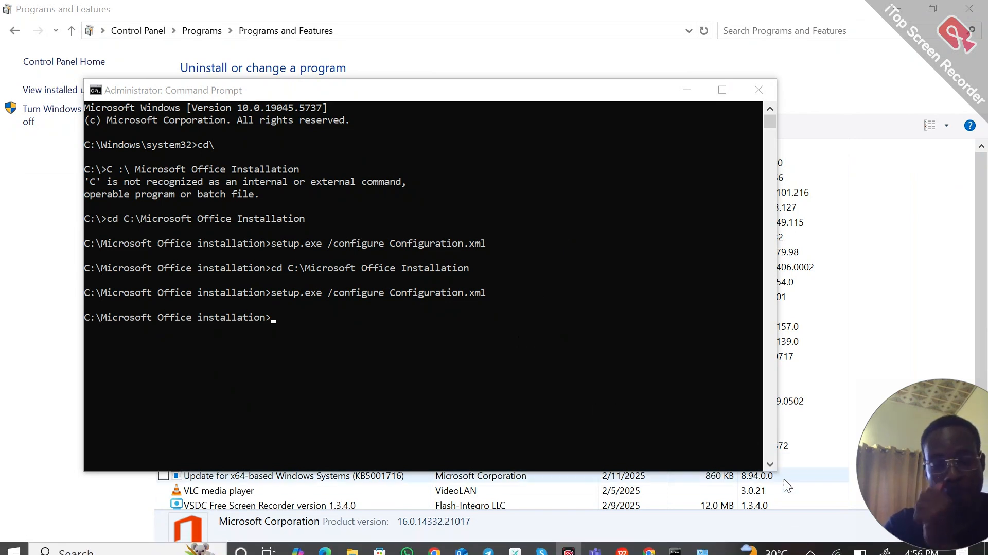
# Close Command Prompt and Programs and Features, and delete the "Microsoft Office installation" folder from Local Disk (C:), leaving only the desktop open
pyautogui.click(756, 91)
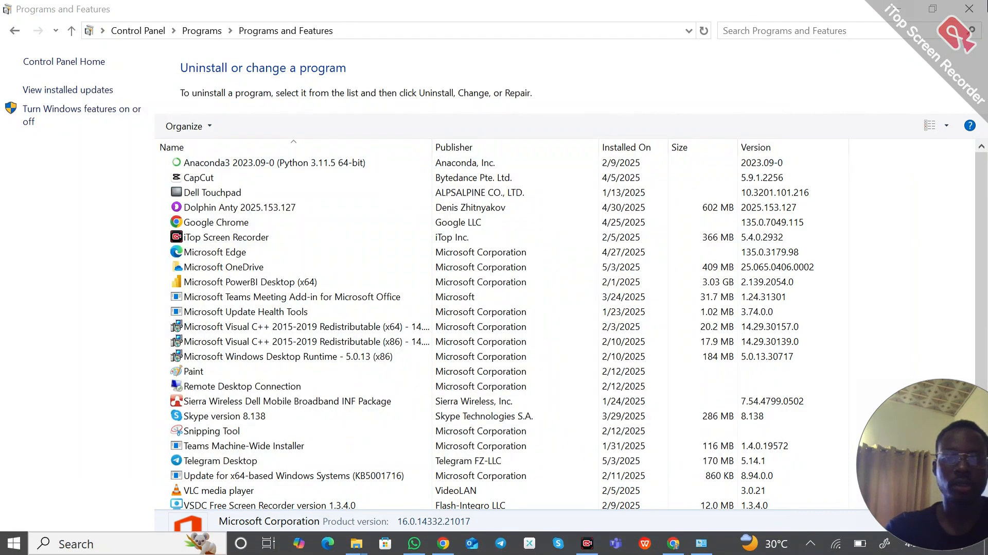
pyautogui.click(975, 8)
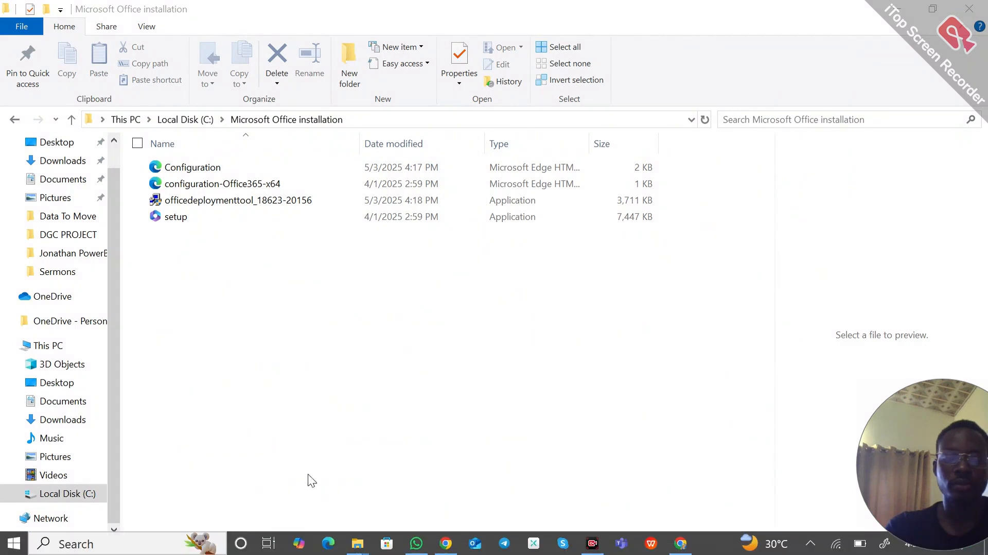
pyautogui.click(186, 119)
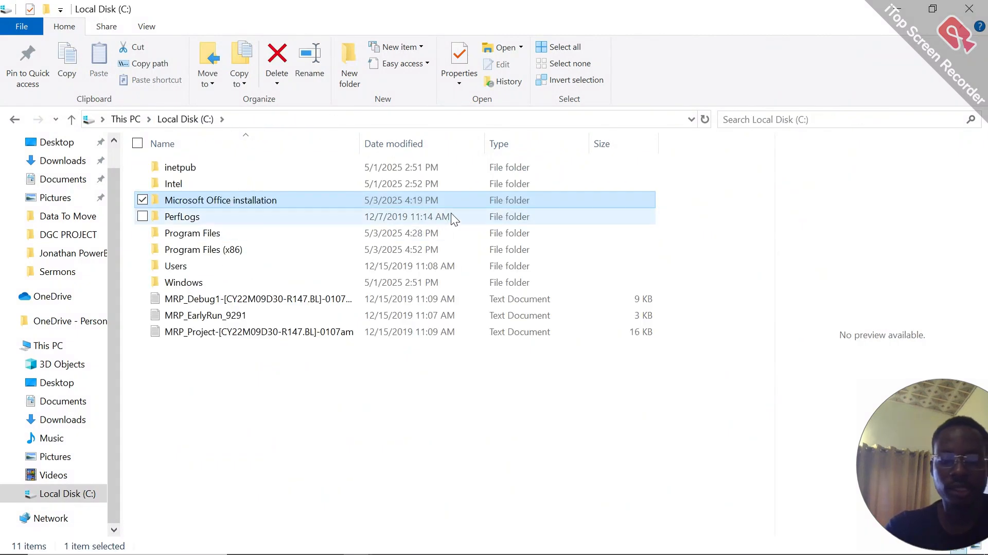
pyautogui.press('Delete')
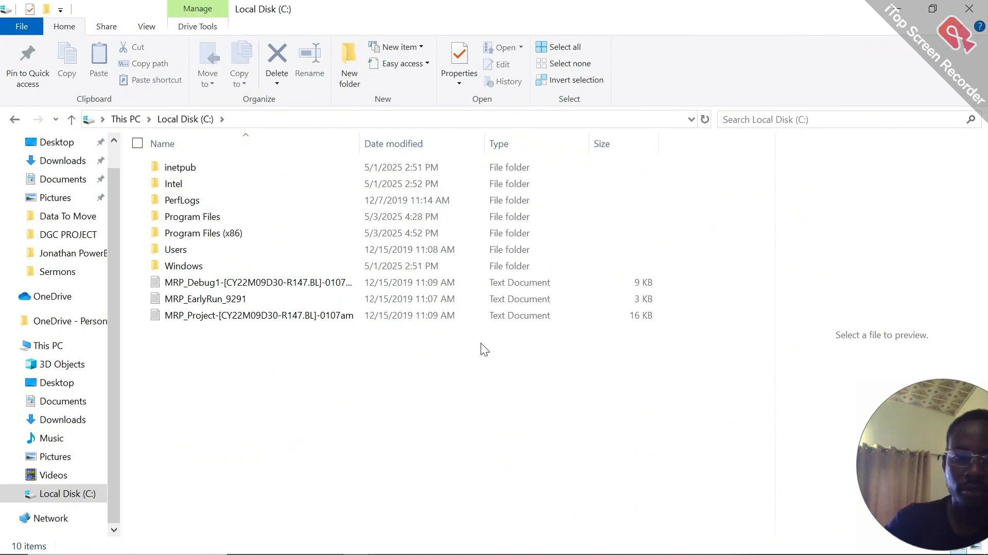
pyautogui.click(971, 7)
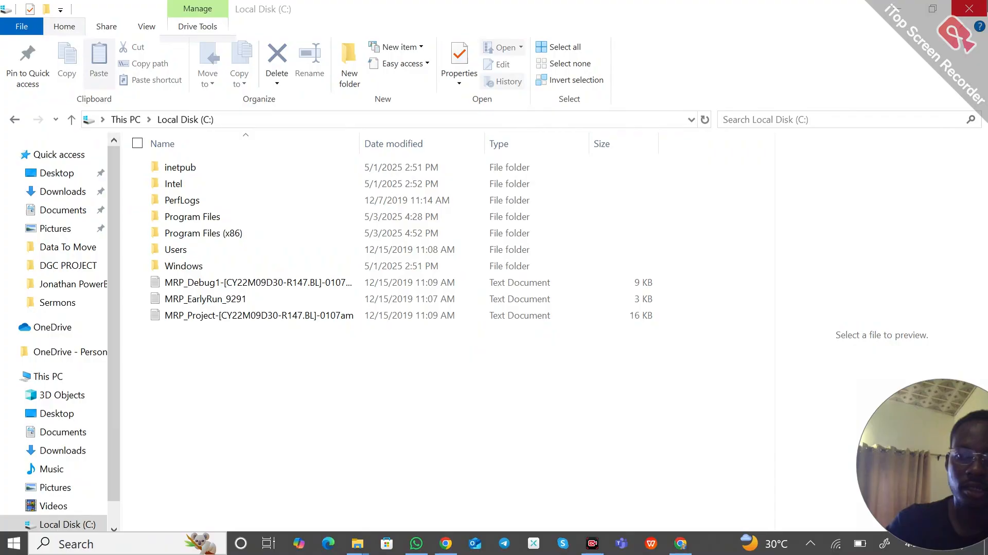
pyautogui.click(969, 8)
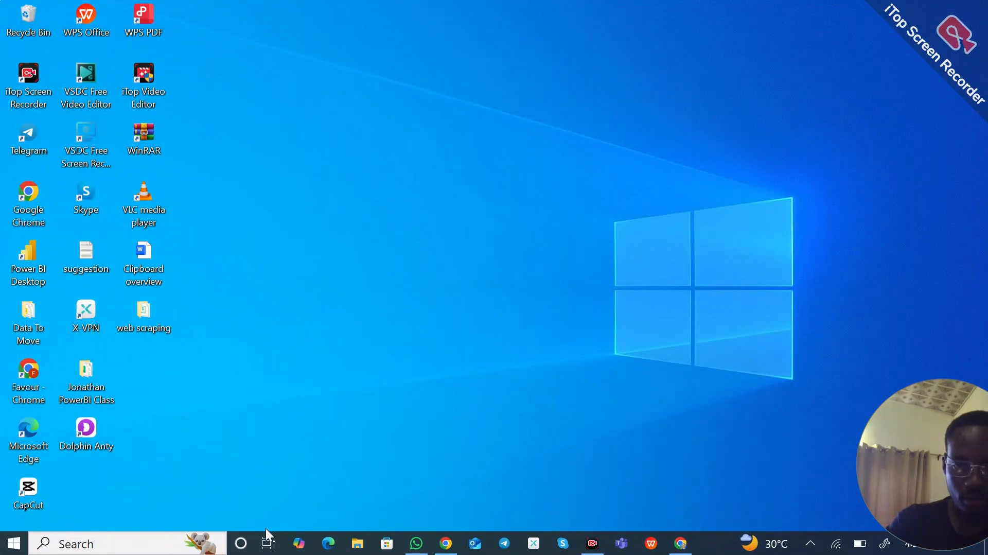
pyautogui.click(100, 544)
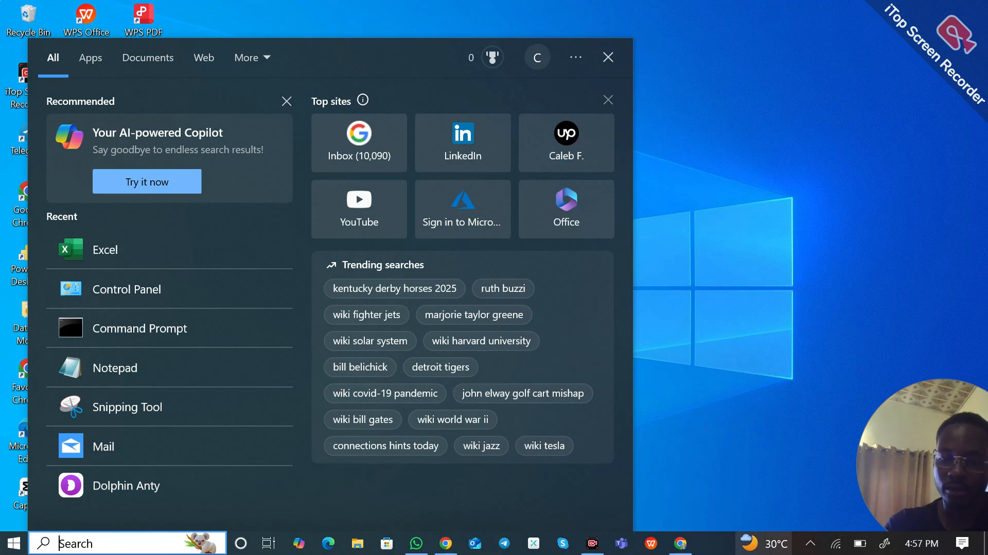
pyautogui.click(587, 545)
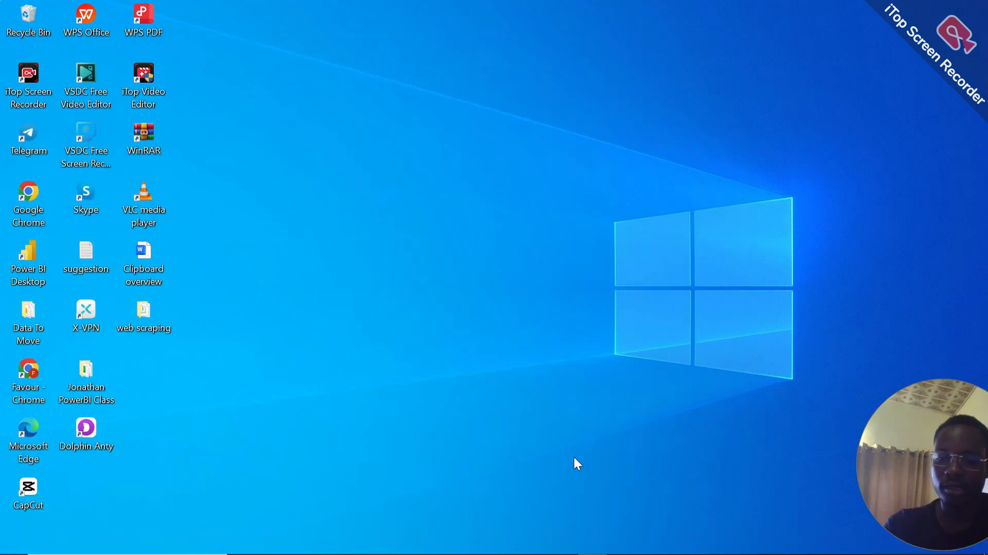